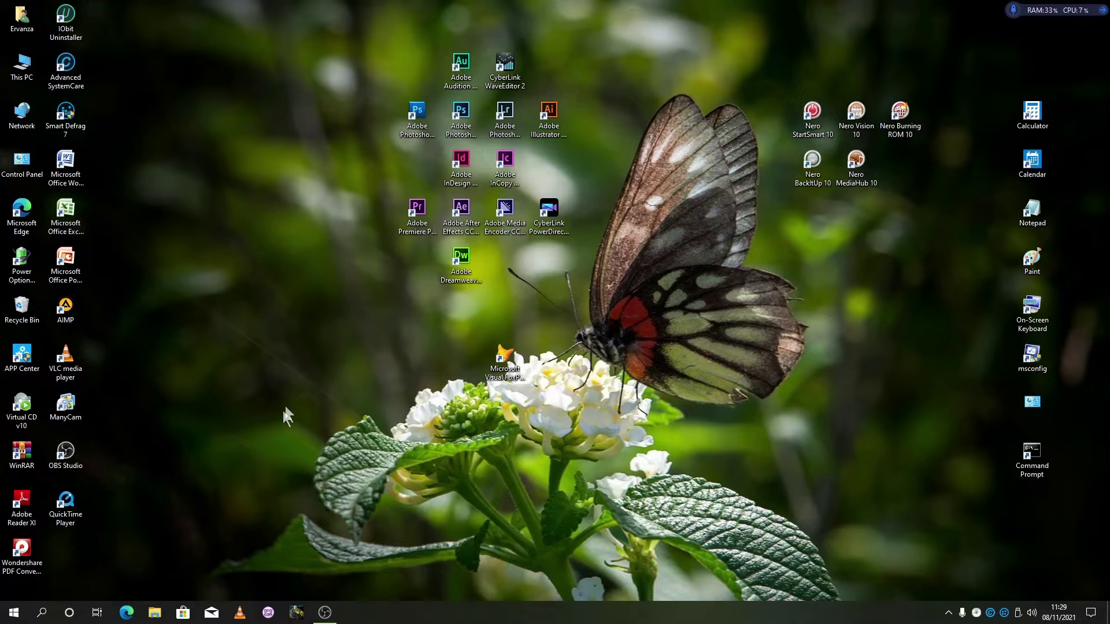
# Launch Adobe Premiere Pro CC 2015 and create a new project named "Video Efect 1" with the default settings.
pyautogui.rightClick(413, 209)
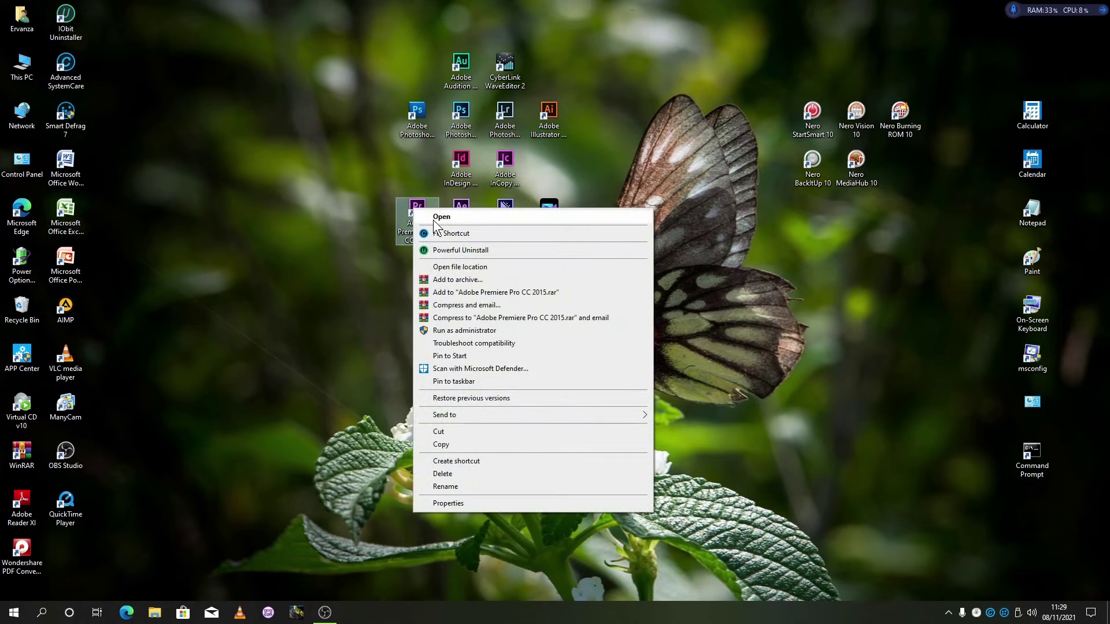
pyautogui.click(433, 220)
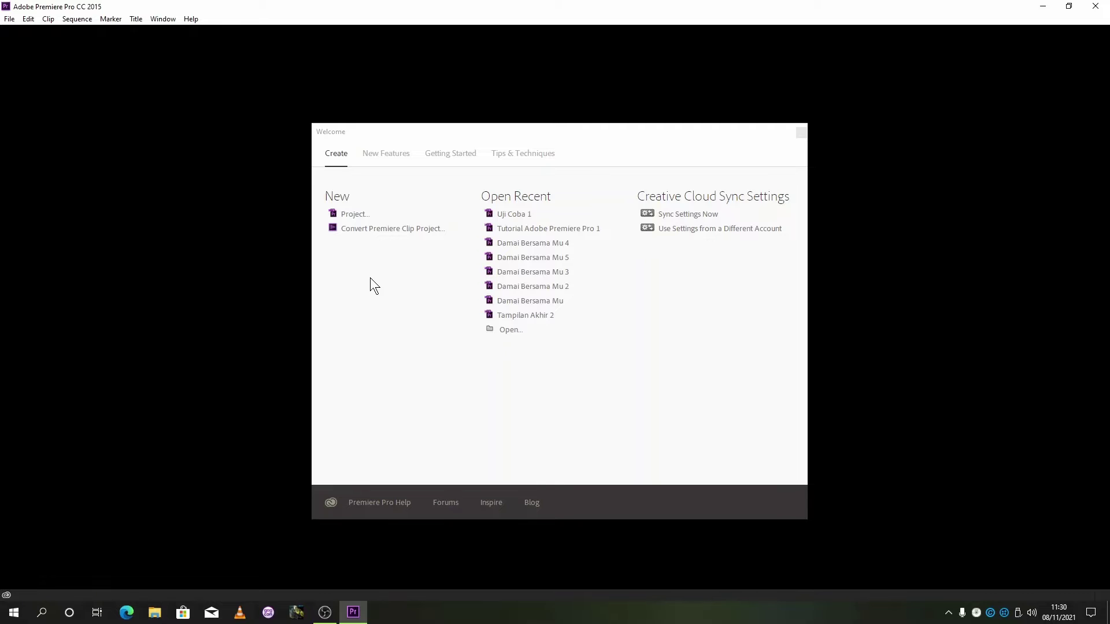
pyautogui.click(355, 217)
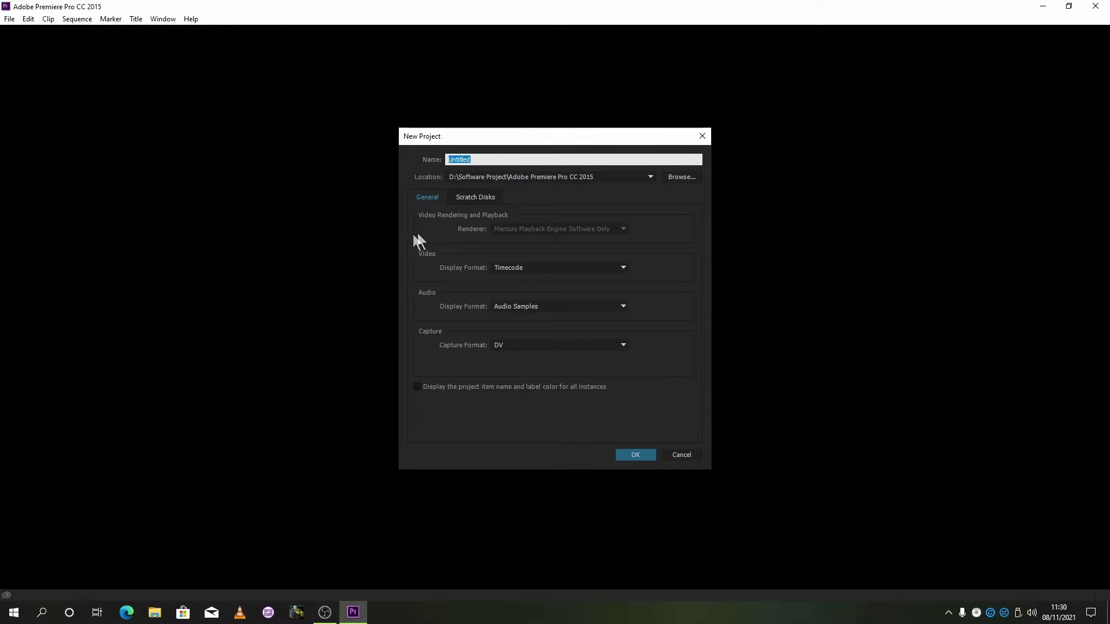
pyautogui.press('BackSpace')
pyautogui.write('Video Efect 1')
pyautogui.click(632, 457)
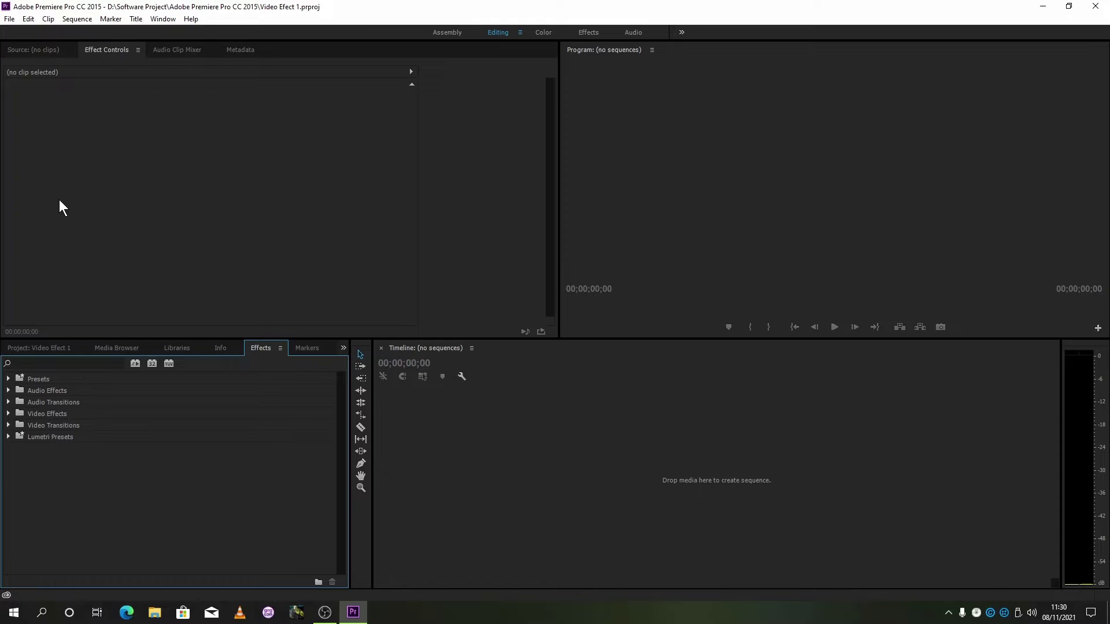
# Import "Cover Damai Bersama Mu 2 (1920 PX x 1080 PX).jpg" and create a sequence from it on the timeline.
pyautogui.click(7, 21)
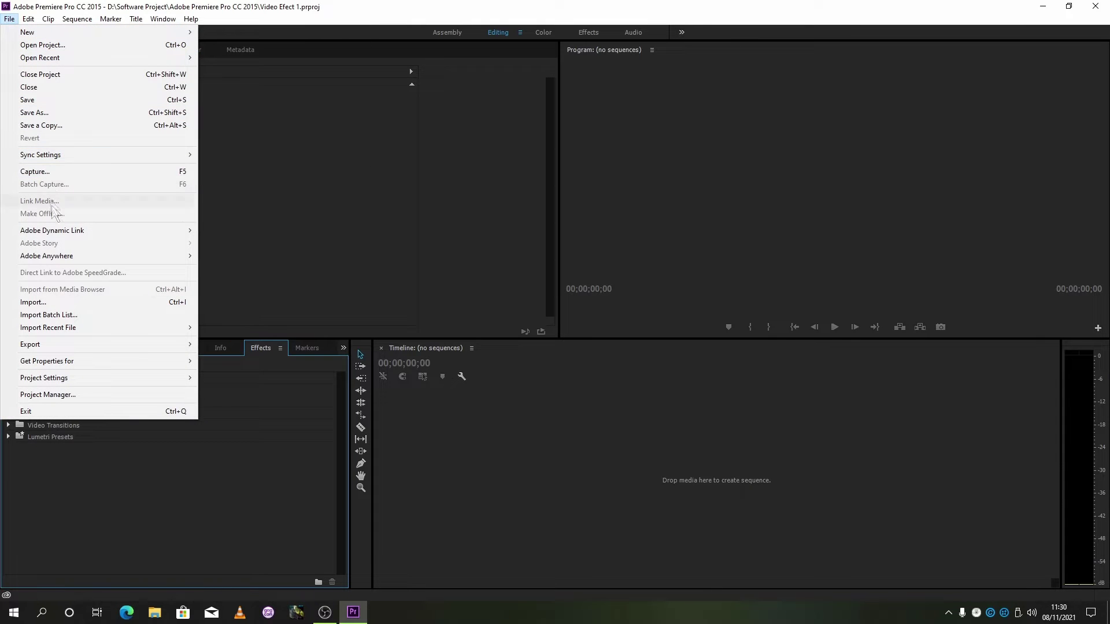
pyautogui.click(64, 302)
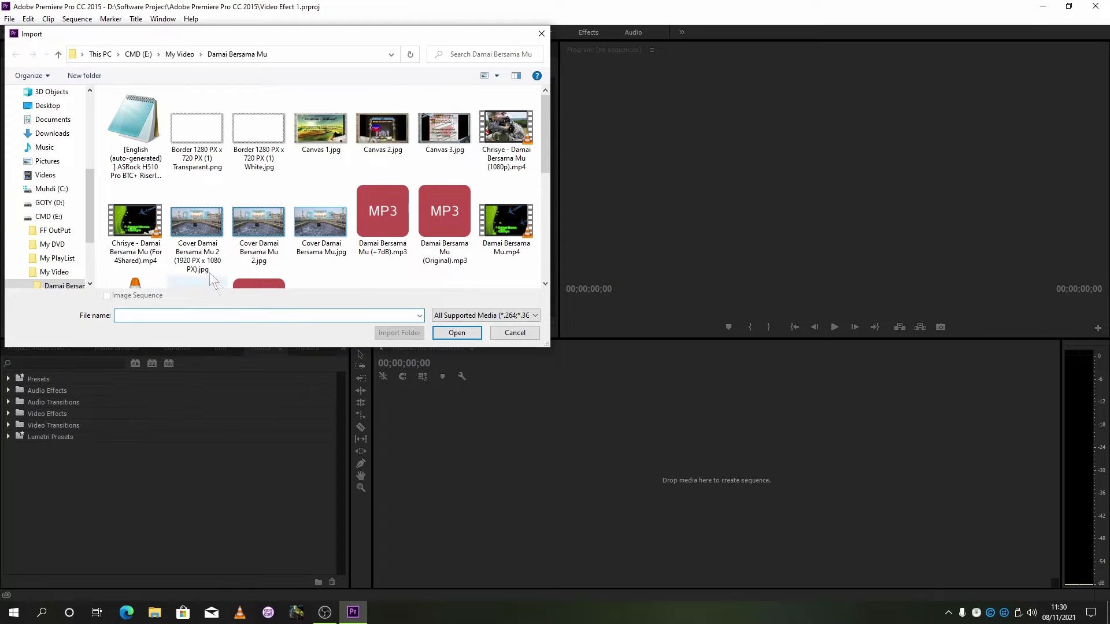
pyautogui.click(203, 246)
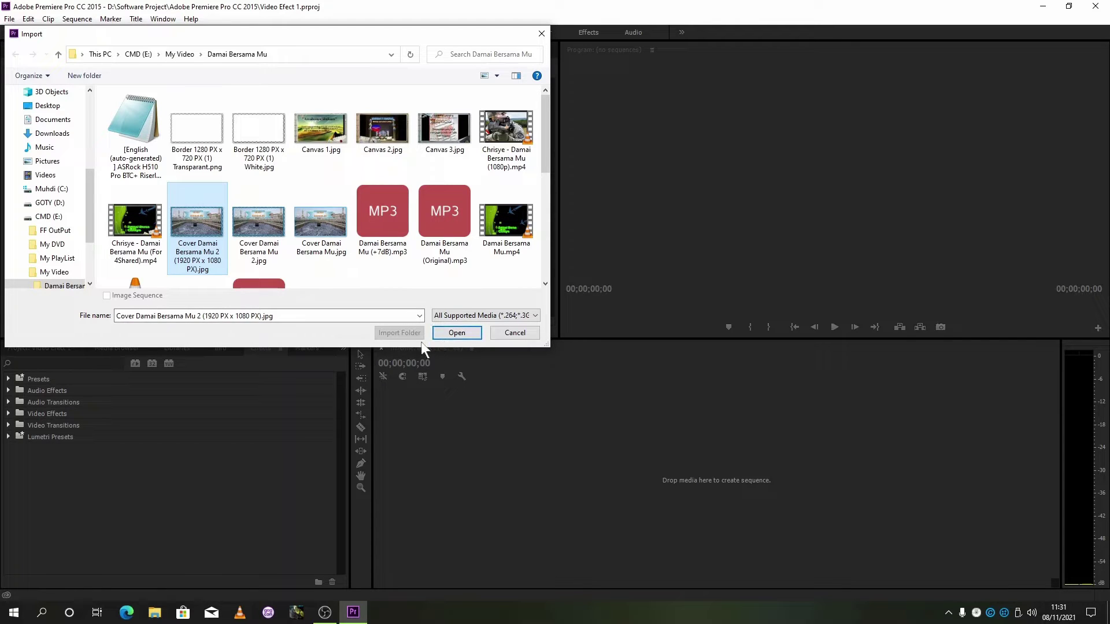
pyautogui.click(462, 334)
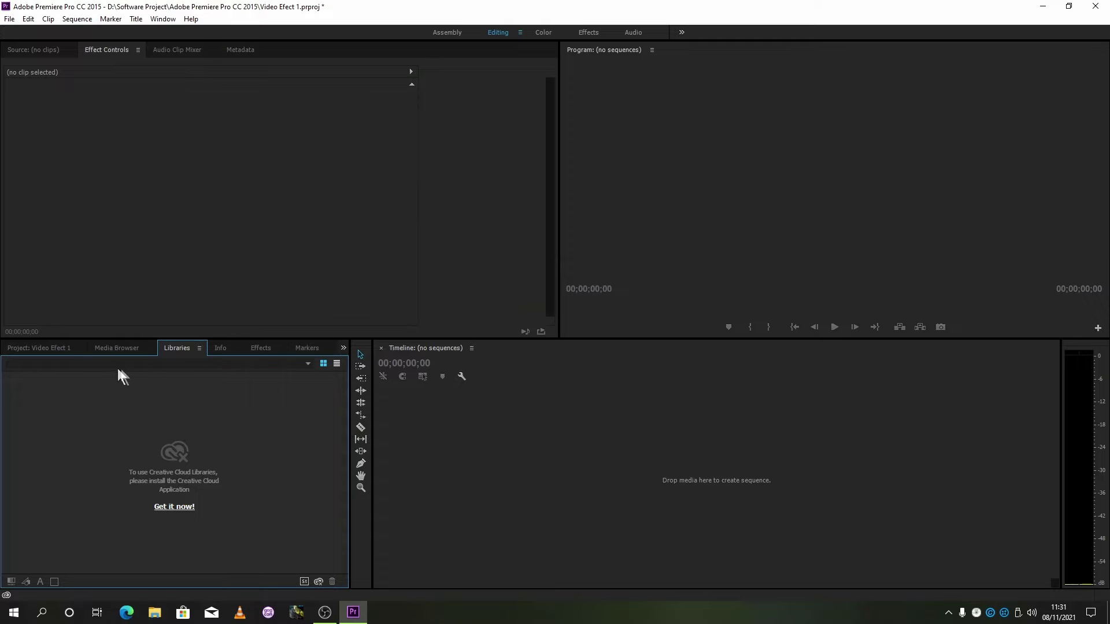
pyautogui.click(49, 348)
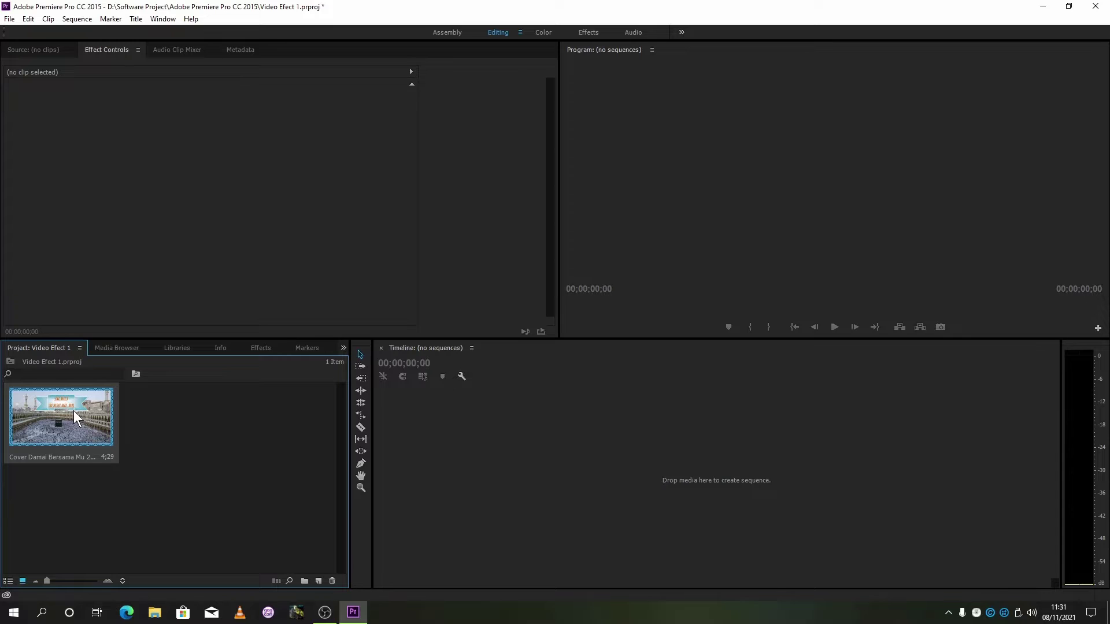
pyautogui.moveTo(74, 410); pyautogui.dragTo(482, 458)
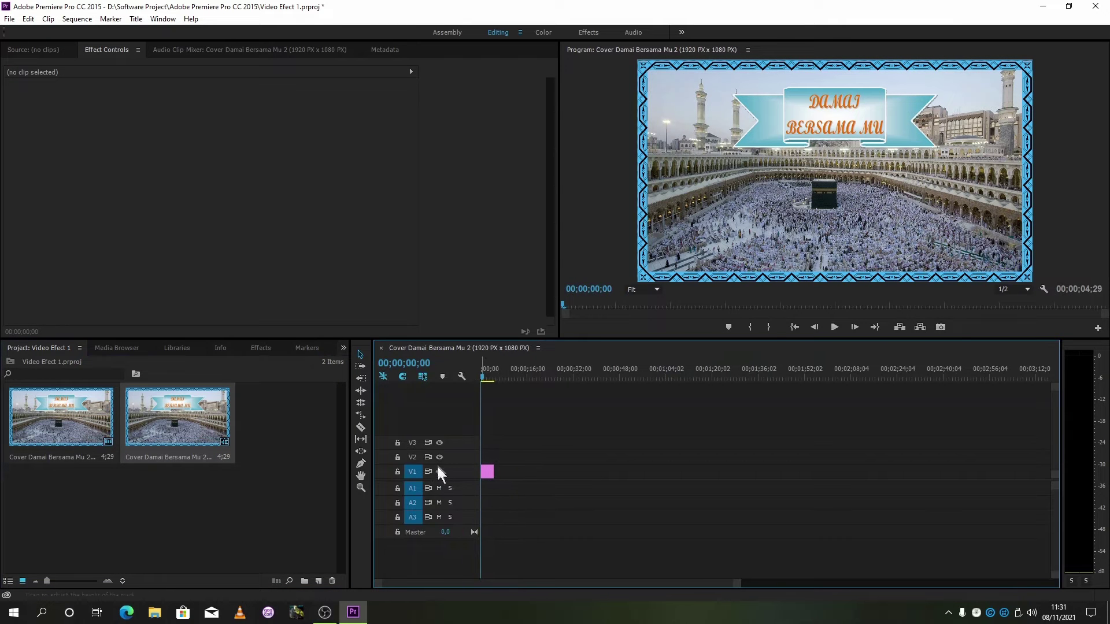
# Extend the image clip on V1 to 00;00;12;00, using the playhead as the end mark, and select the clip.
pyautogui.click(415, 363)
pyautogui.click(418, 363)
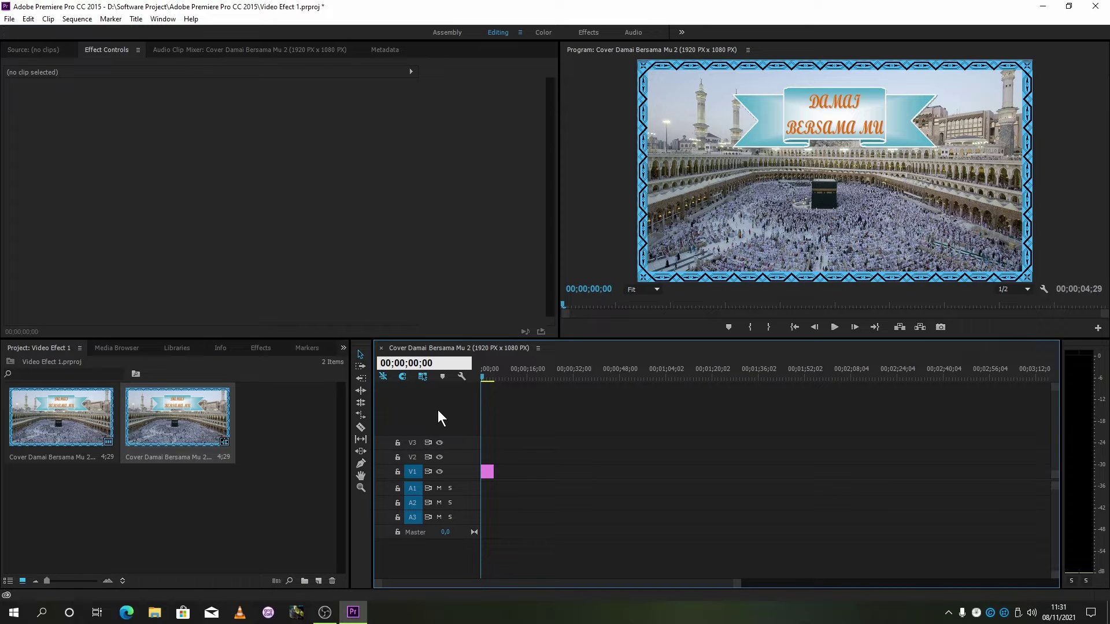
pyautogui.press('BackSpace')
pyautogui.press('BackSpace')
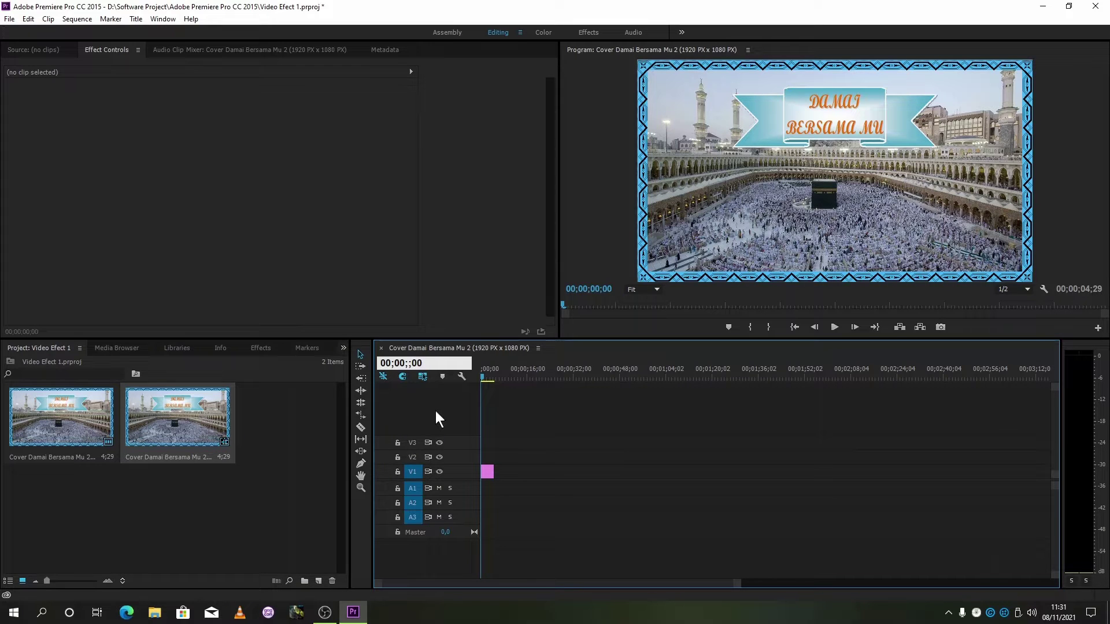
pyautogui.write('12')
pyautogui.press('Return')
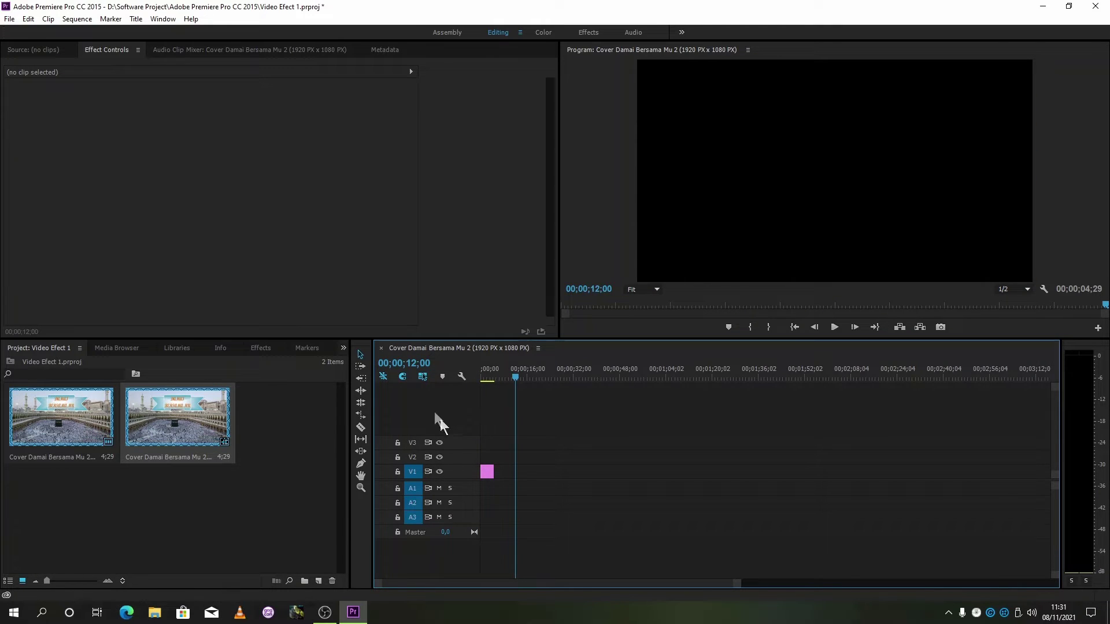
pyautogui.moveTo(491, 471); pyautogui.dragTo(514, 472)
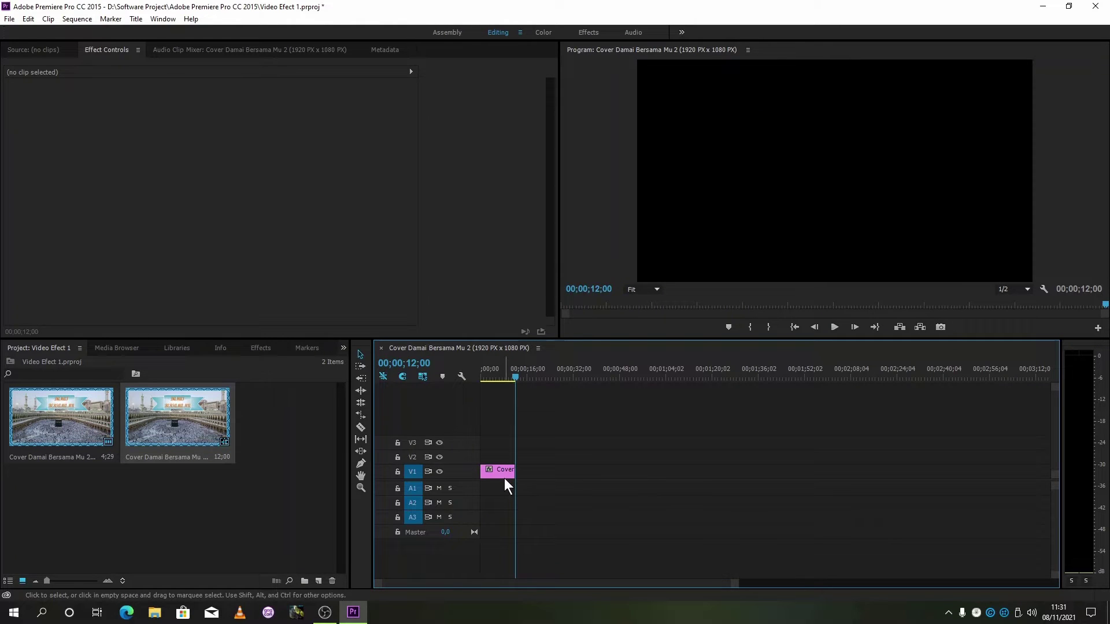
pyautogui.click(504, 470)
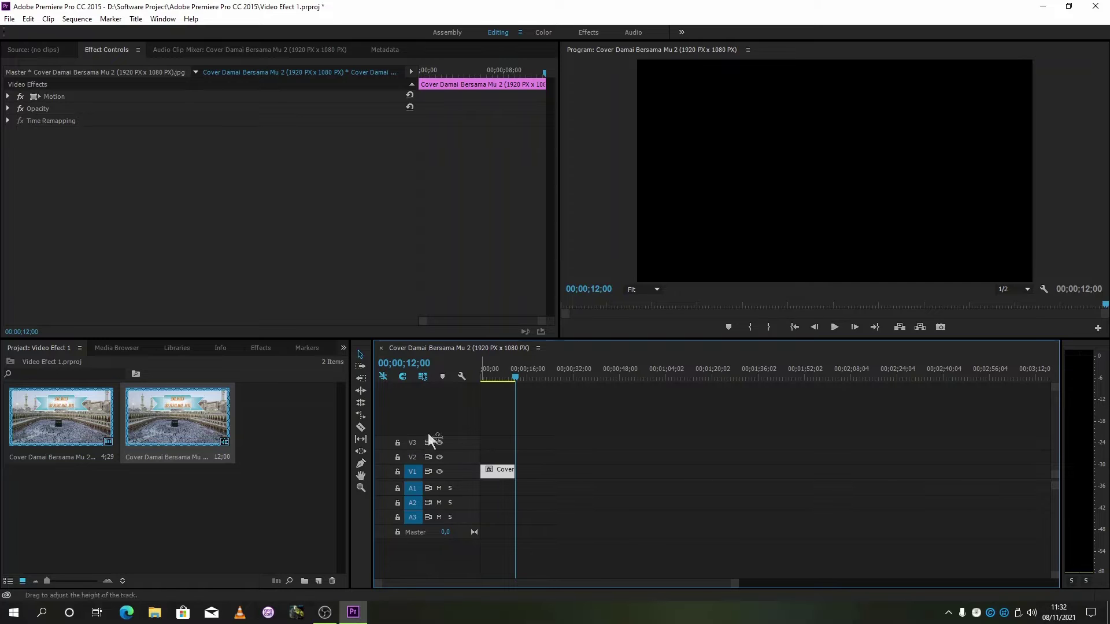
# Add one video track after Video 3 and zero audio tracks to the sequence.
pyautogui.click(69, 19)
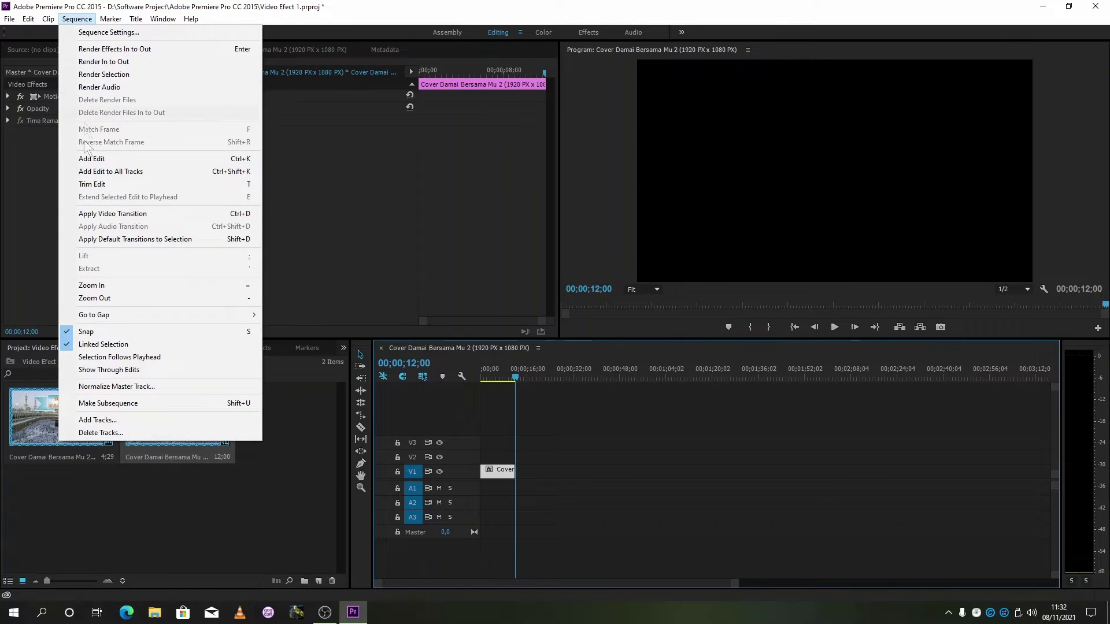
pyautogui.click(120, 419)
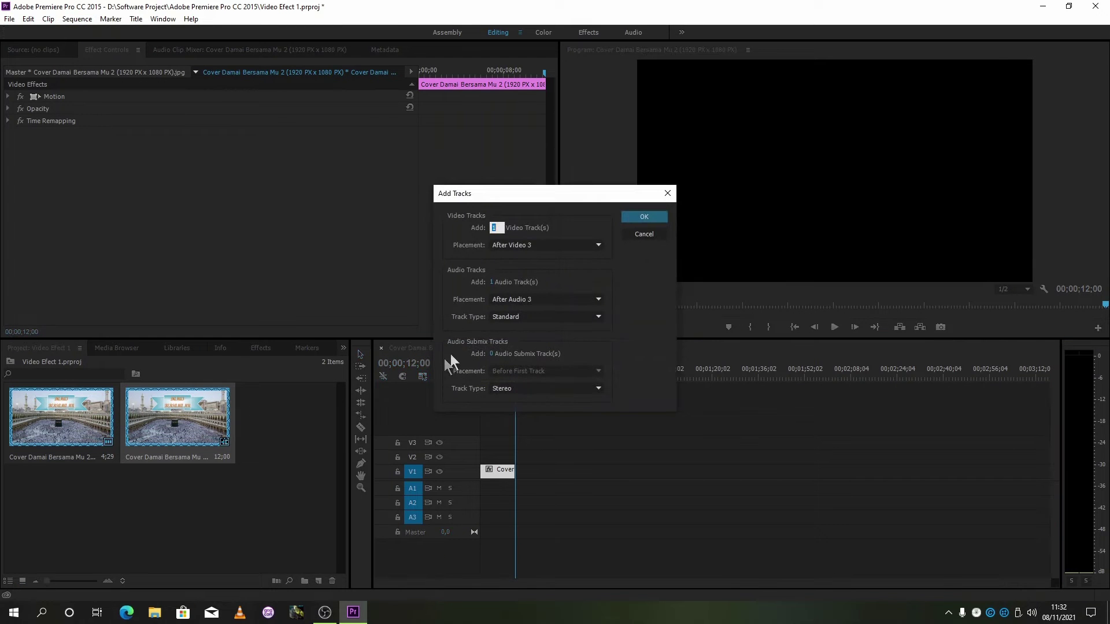
pyautogui.click(495, 226)
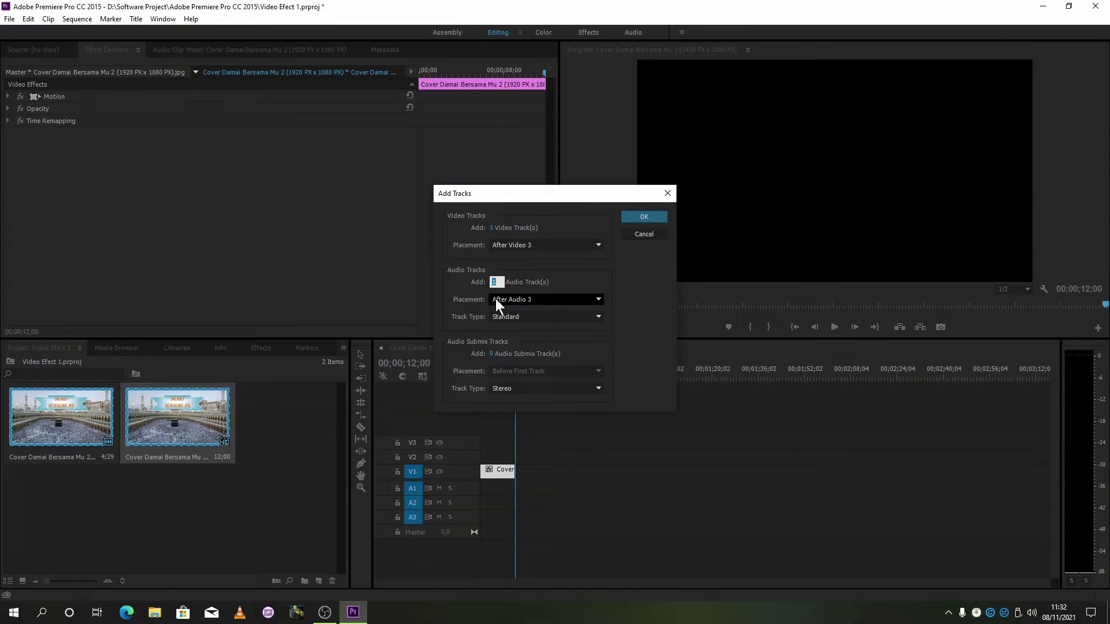
pyautogui.write('0')
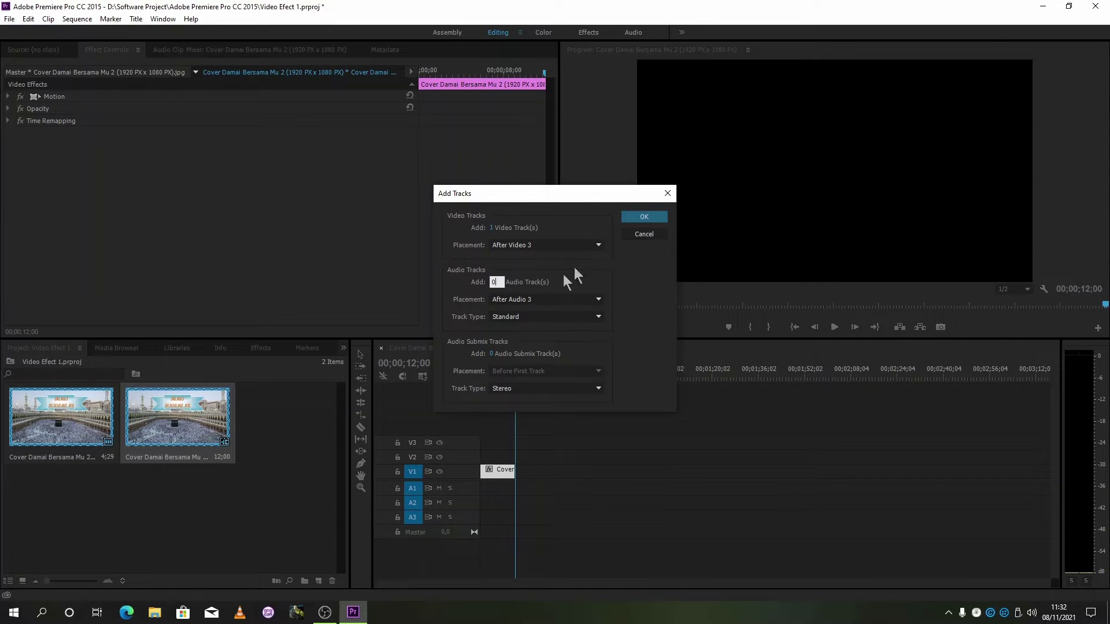
pyautogui.click(646, 214)
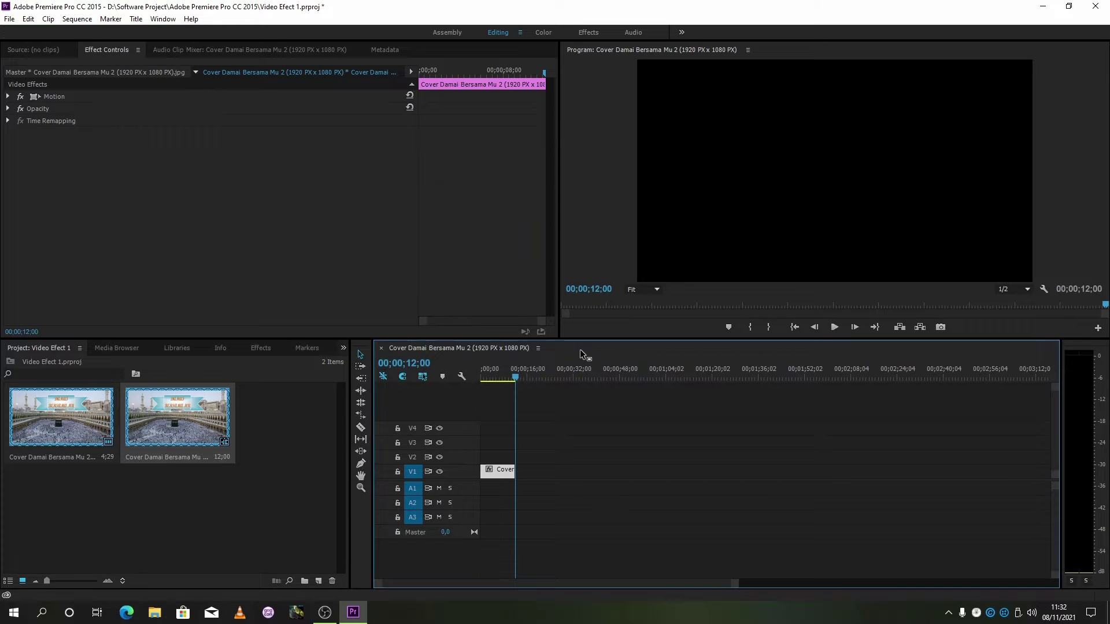
# Place the playhead mid-clip at about 00;00;05;06 and duplicate the V1 image clip onto tracks V2, V3 and V4.
pyautogui.moveTo(513, 376); pyautogui.dragTo(494, 372)
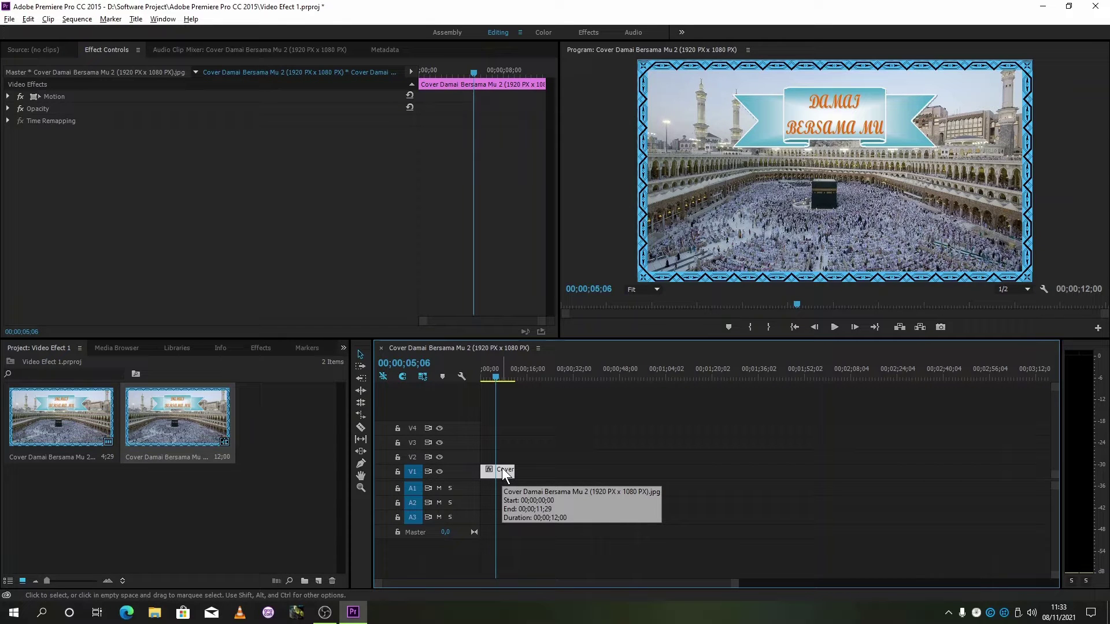
pyautogui.moveTo(502, 467); pyautogui.dragTo(503, 461)
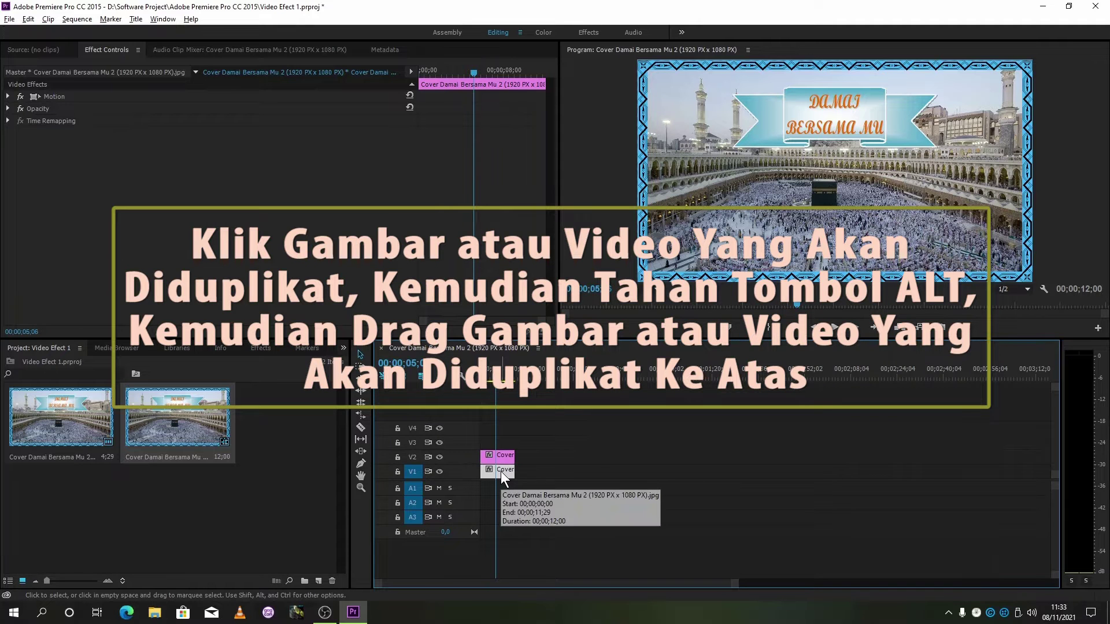
pyautogui.moveTo(501, 470); pyautogui.dragTo(502, 430)
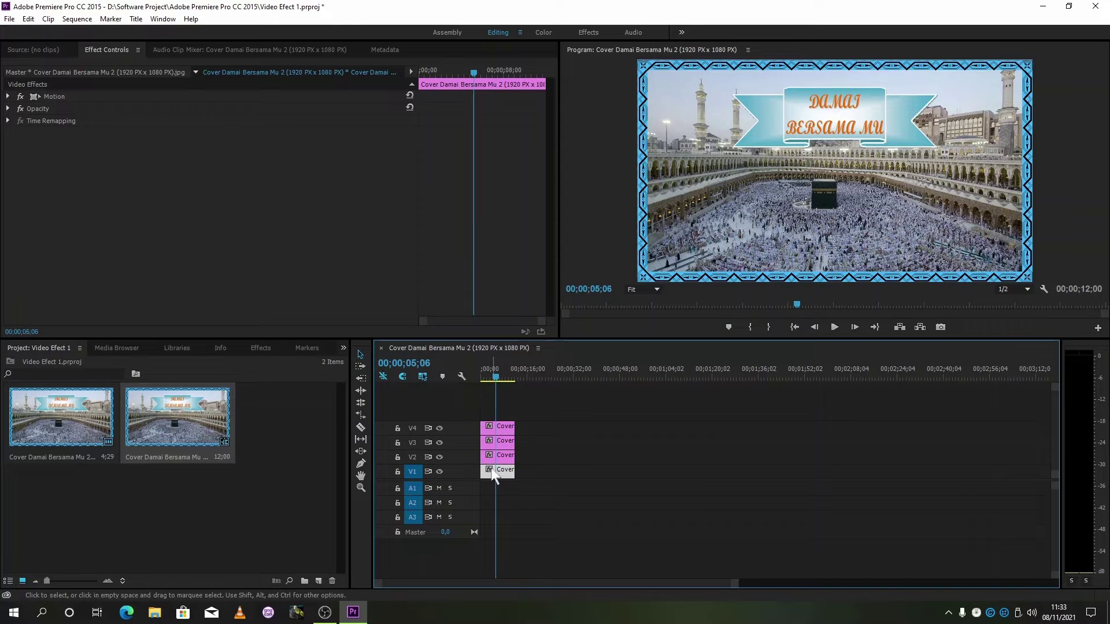
# Hide and lock video tracks V2, V3 and V4.
pyautogui.click(440, 457)
pyautogui.click(441, 442)
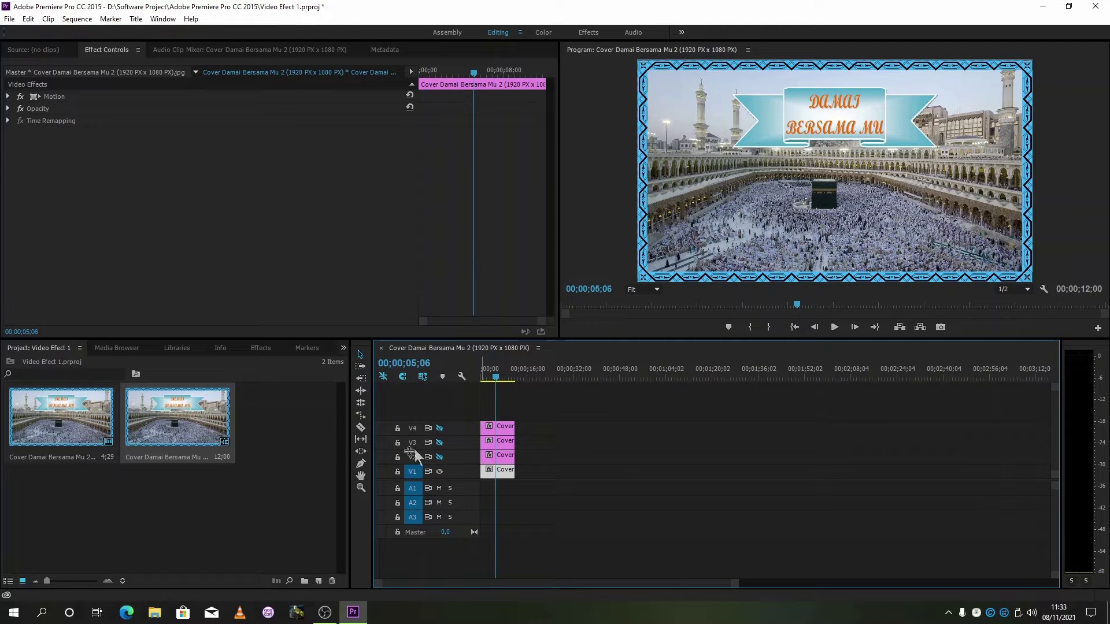
pyautogui.click(396, 457)
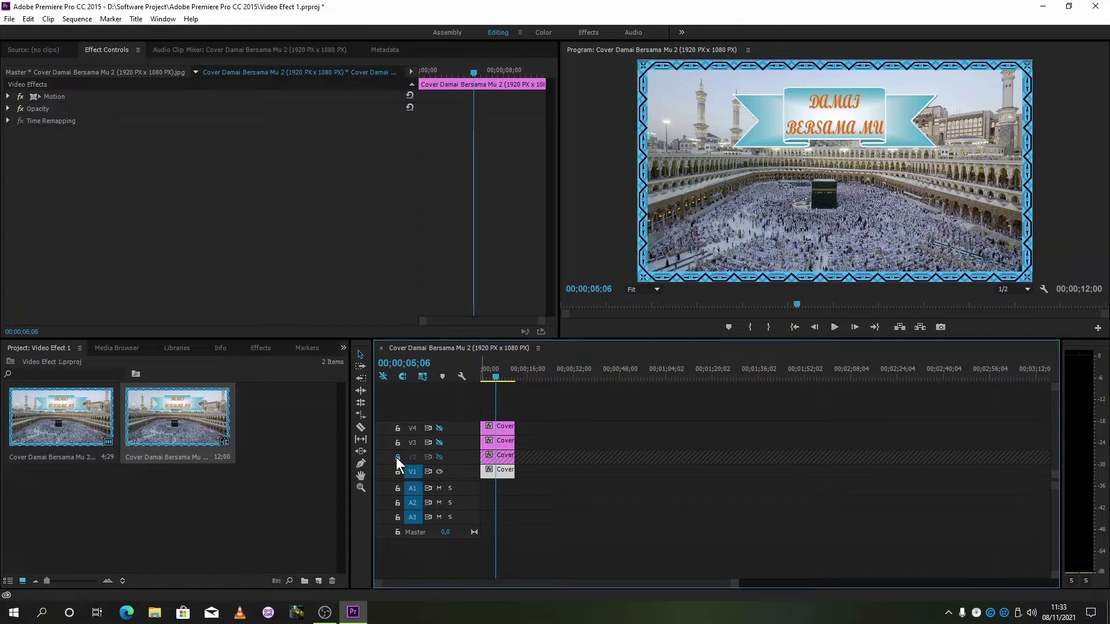
pyautogui.click(397, 442)
pyautogui.click(398, 428)
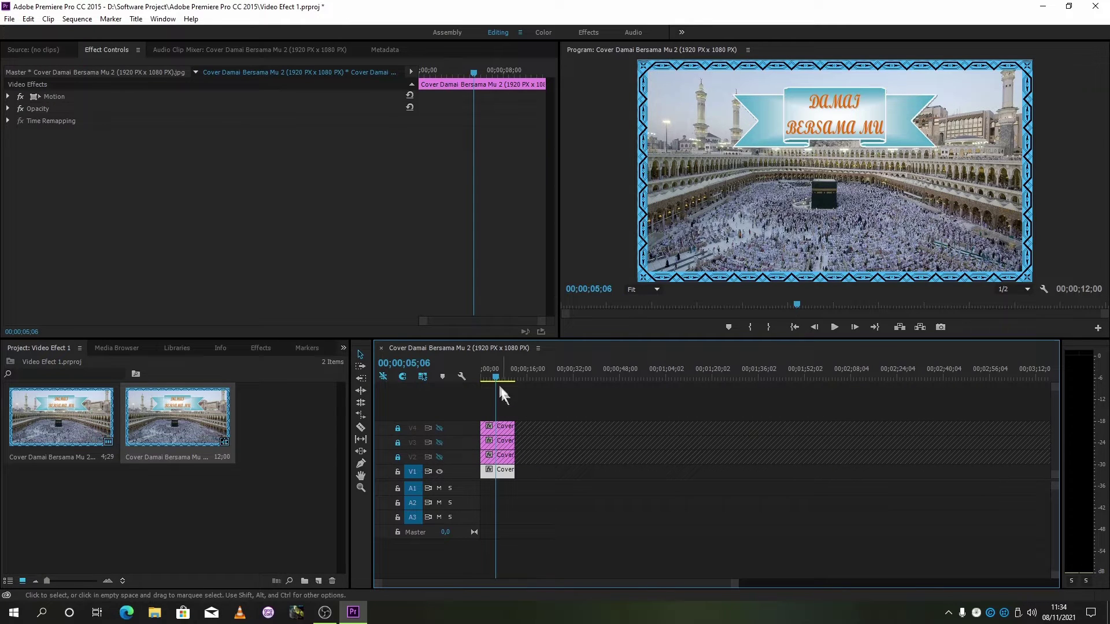
# Return the playhead to the sequence start, expand the V1 clip's Motion settings and test its rotation about the centre.
pyautogui.moveTo(495, 376); pyautogui.dragTo(475, 376)
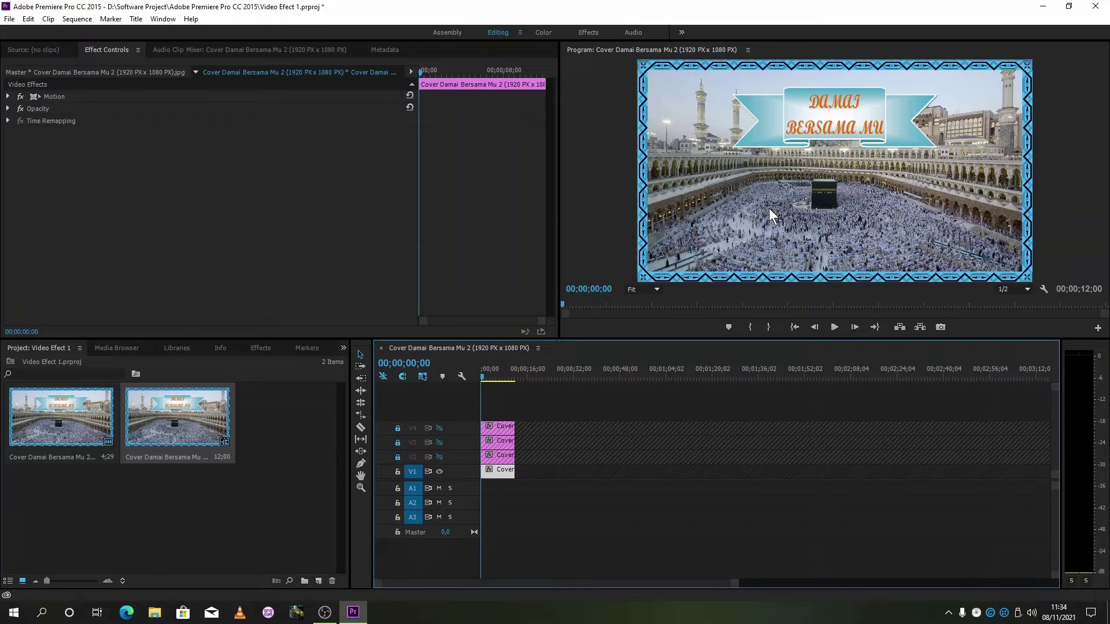
pyautogui.click(776, 152)
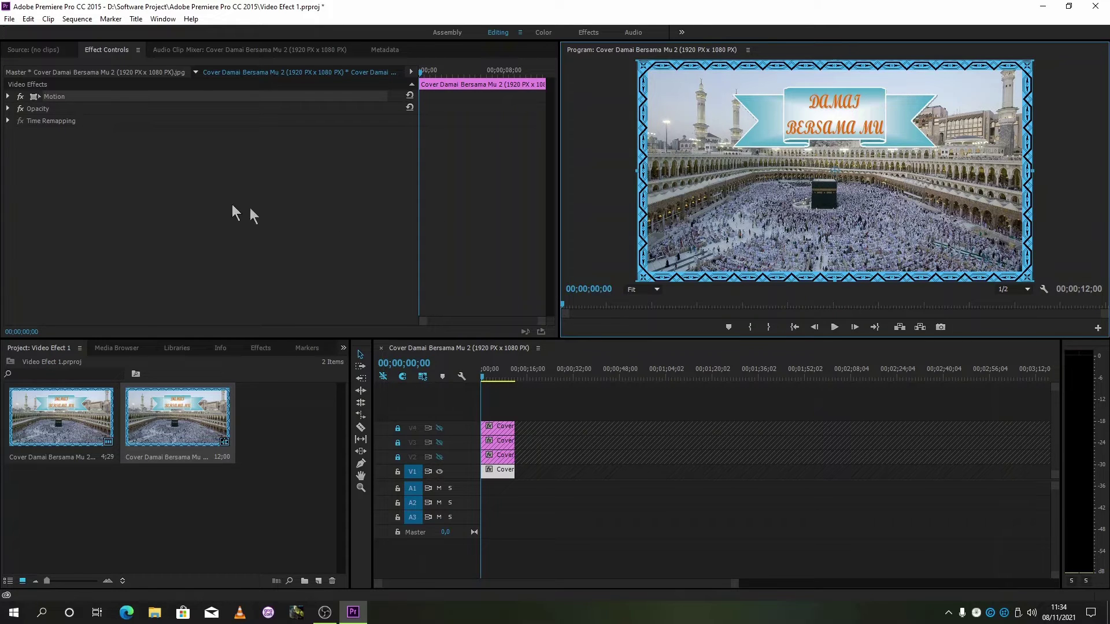
pyautogui.click(8, 96)
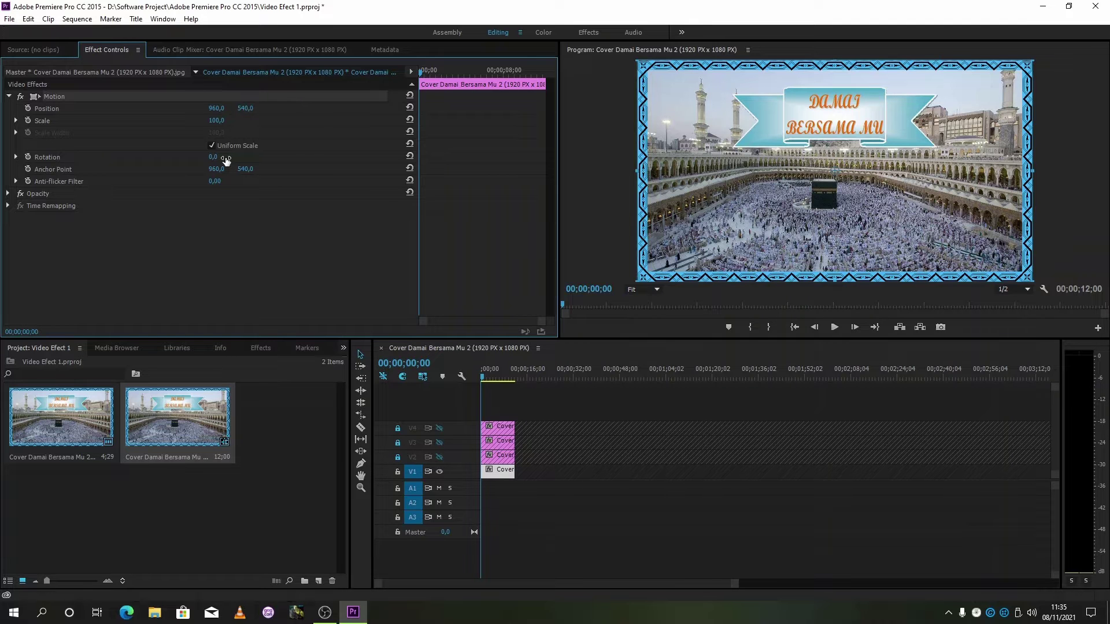
pyautogui.moveTo(226, 161)
pyautogui.mouseDown()
pyautogui.moveTo(300, 162)
pyautogui.moveTo(189, 161)
pyautogui.moveTo(235, 161)
pyautogui.mouseUp()
# Set the horizontal Position and horizontal Anchor Point of the V1 clip to 0,0 and test the rotation.
pyautogui.click(220, 108)
pyautogui.click(220, 108)
pyautogui.press('BackSpace')
pyautogui.press('BackSpace')
pyautogui.press('BackSpace')
pyautogui.press('BackSpace')
pyautogui.write(',0')
pyautogui.press('Return')
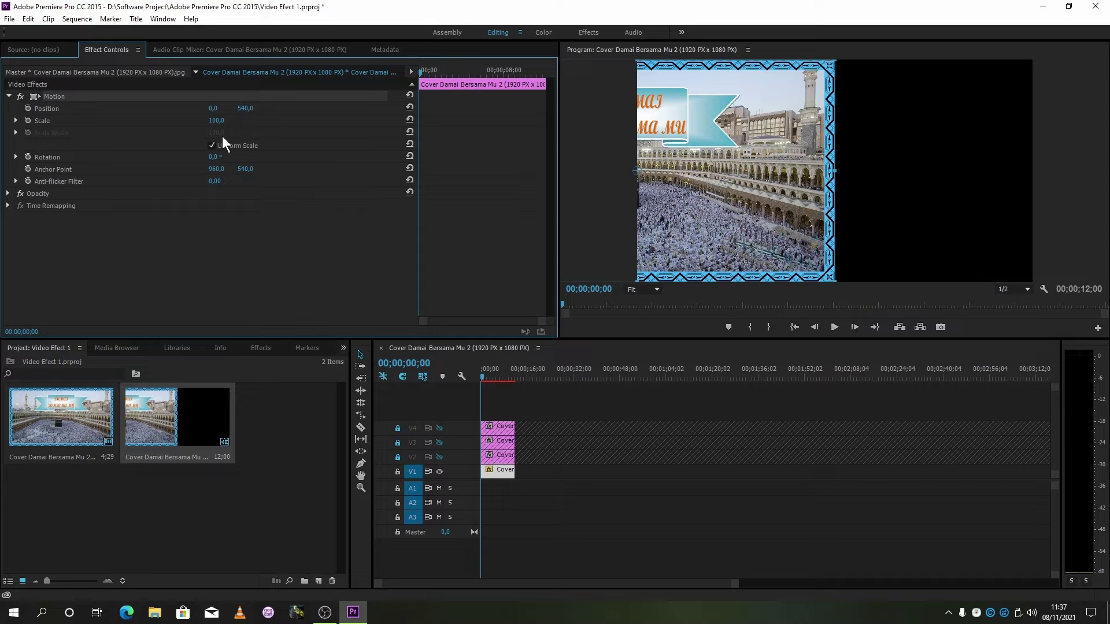
pyautogui.click(215, 170)
pyautogui.write('0,0')
pyautogui.press('Return')
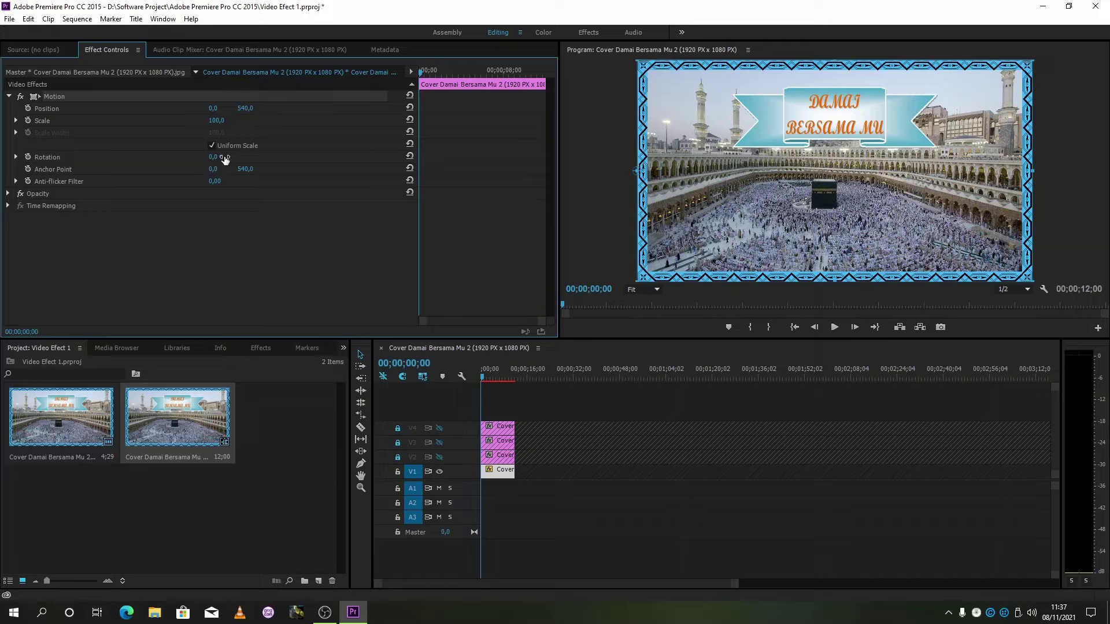
pyautogui.moveTo(226, 160)
pyautogui.mouseDown()
pyautogui.moveTo(266, 161)
pyautogui.moveTo(177, 160)
pyautogui.moveTo(245, 160)
pyautogui.moveTo(186, 160)
pyautogui.moveTo(226, 160)
pyautogui.mouseUp()
# Move the V1 clip's anchor point across the image to its upper-left corner at 0,0 / 0,0 and test the rotation.
pyautogui.moveTo(637, 171)
pyautogui.mouseDown()
pyautogui.moveTo(638, 86)
pyautogui.moveTo(732, 184)
pyautogui.mouseUp()
pyautogui.moveTo(683, 237)
pyautogui.mouseDown()
pyautogui.moveTo(642, 284)
pyautogui.moveTo(825, 283)
pyautogui.moveTo(828, 191)
pyautogui.mouseUp()
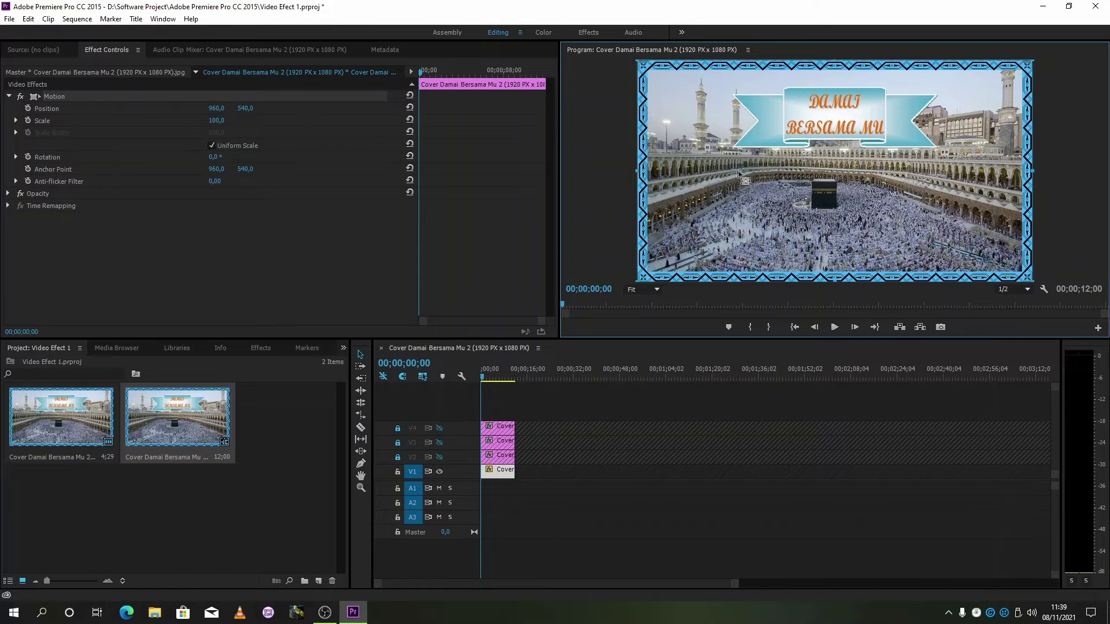
pyautogui.moveTo(688, 173); pyautogui.dragTo(662, 173)
pyautogui.moveTo(639, 170)
pyautogui.mouseDown()
pyautogui.moveTo(646, 116)
pyautogui.moveTo(613, 107)
pyautogui.moveTo(638, 62)
pyautogui.mouseUp()
pyautogui.moveTo(213, 157)
pyautogui.mouseDown()
pyautogui.moveTo(289, 156)
pyautogui.moveTo(171, 157)
pyautogui.moveTo(248, 157)
pyautogui.moveTo(210, 157)
pyautogui.mouseUp()
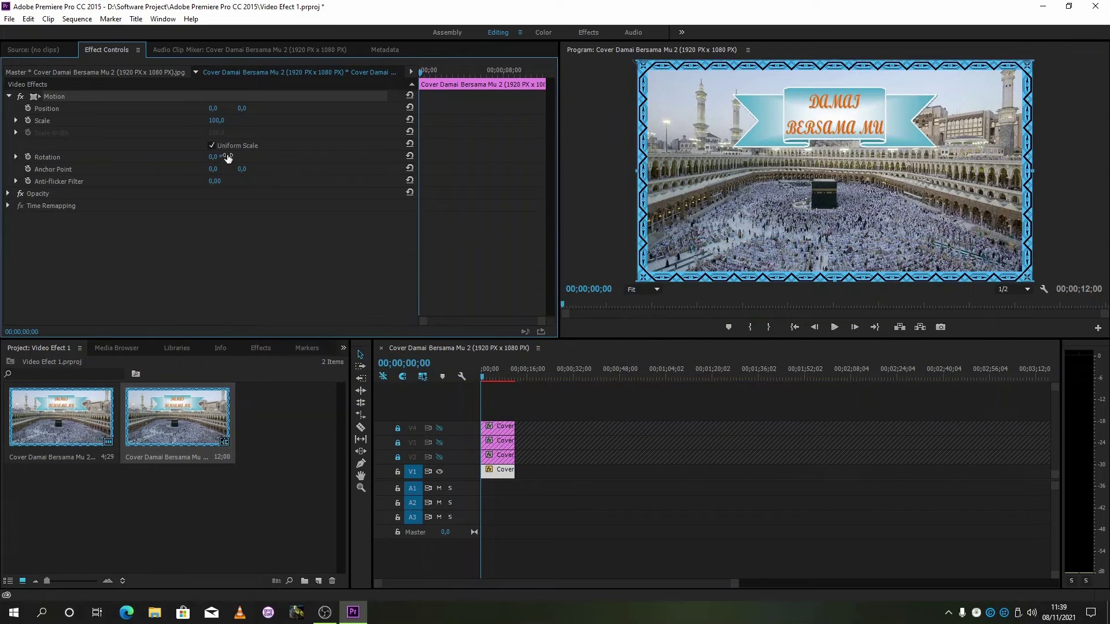
# Move the V1 clip's anchor point to the middle of the image's left edge at 0,0 / 540,0 and test the rotation.
pyautogui.click(637, 72)
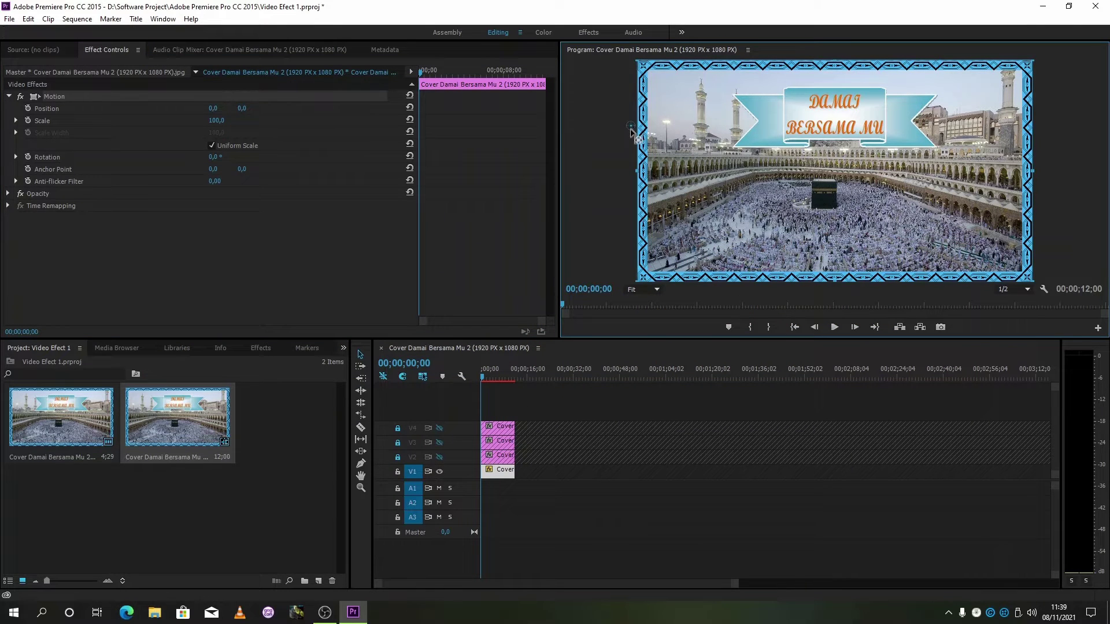
pyautogui.moveTo(635, 172); pyautogui.dragTo(635, 171)
pyautogui.moveTo(214, 157)
pyautogui.mouseDown()
pyautogui.moveTo(237, 156)
pyautogui.moveTo(172, 156)
pyautogui.moveTo(264, 156)
pyautogui.moveTo(212, 157)
pyautogui.mouseUp()
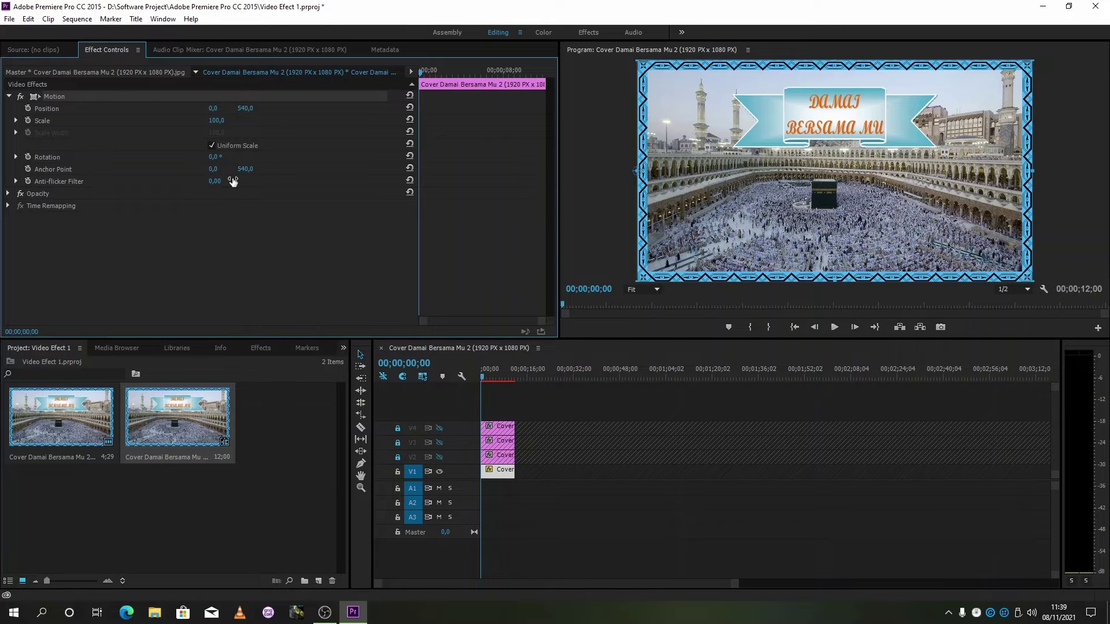
# Search the effects for "crop" and apply the Crop video effect to the V1 clip.
pyautogui.click(256, 349)
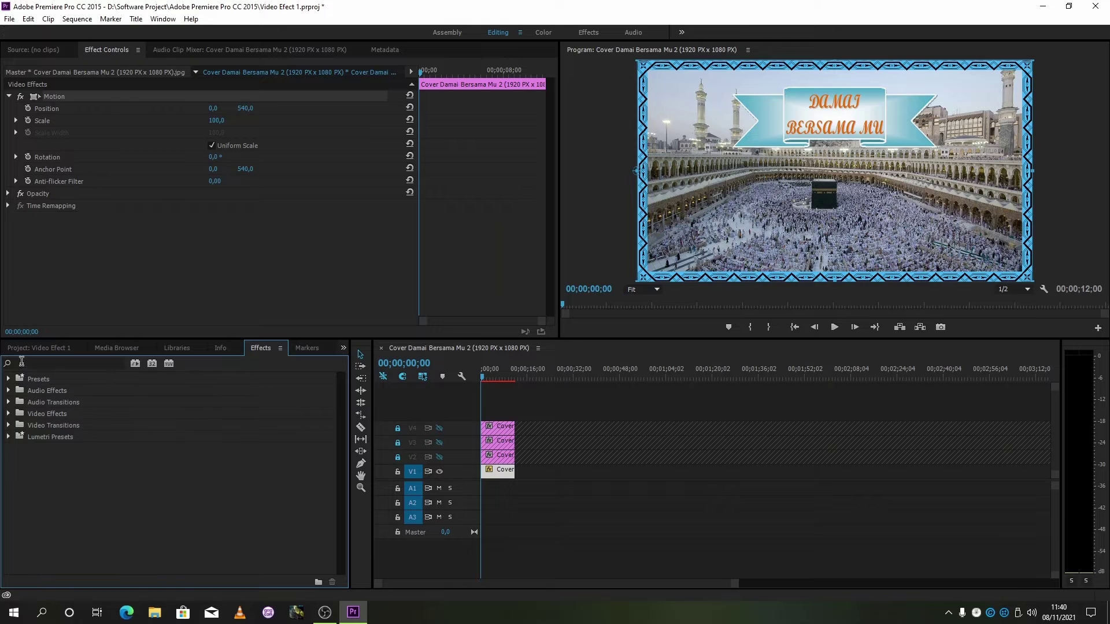
pyautogui.click(22, 362)
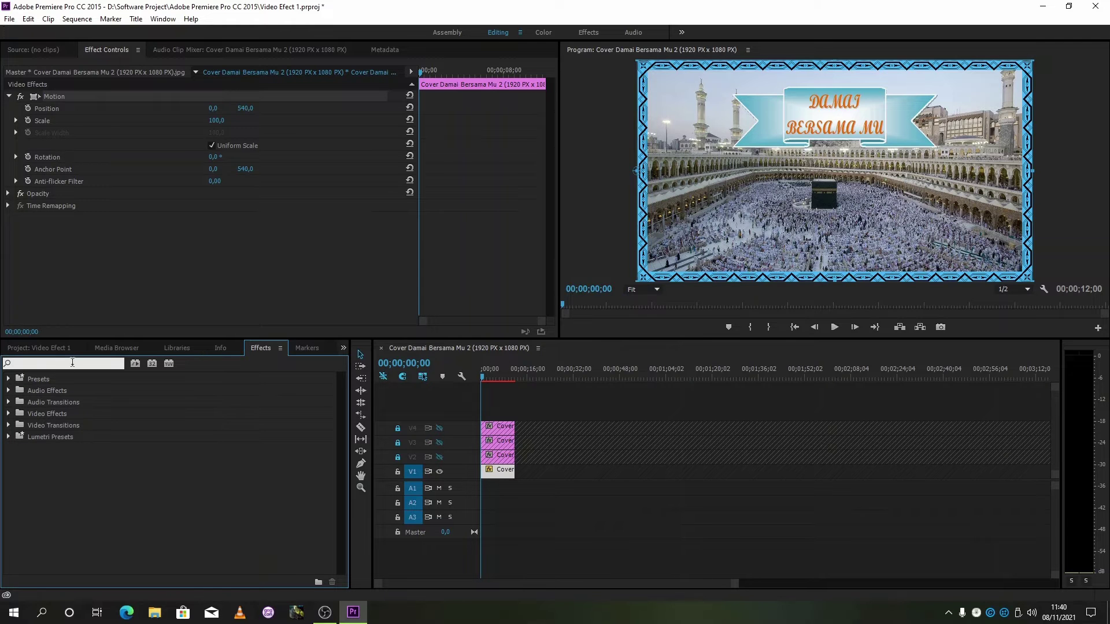
pyautogui.write('crop')
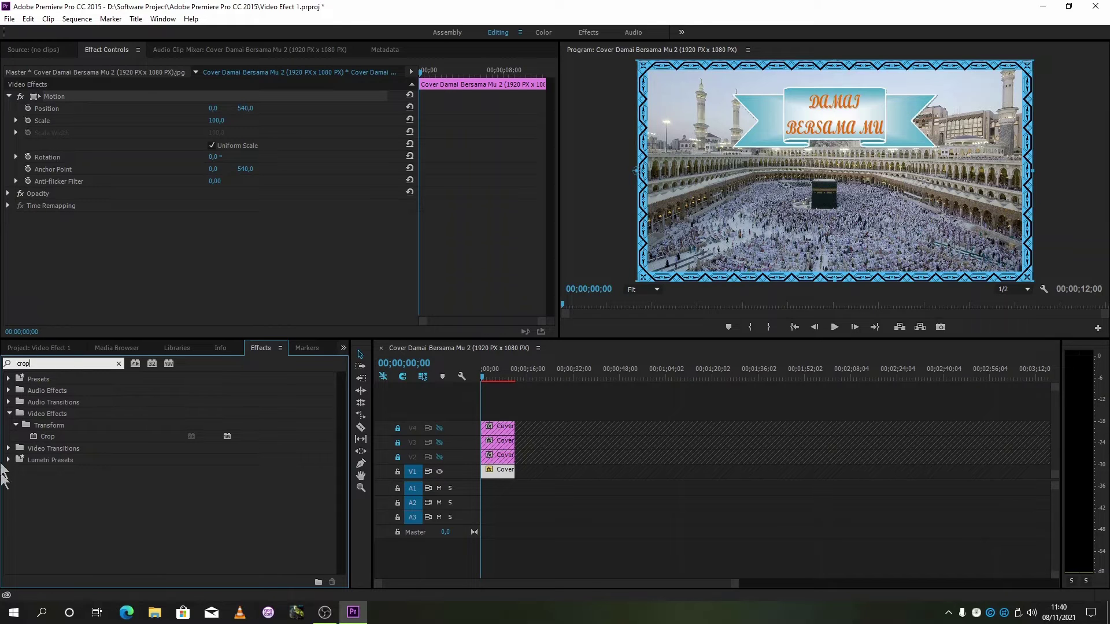
pyautogui.click(47, 437)
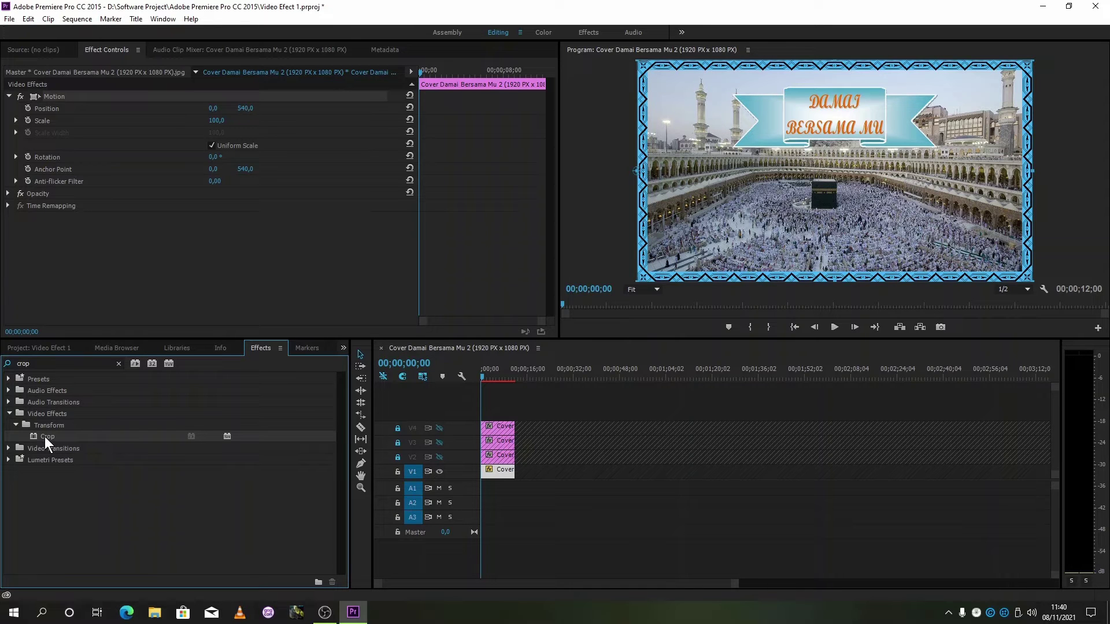
pyautogui.moveTo(44, 436); pyautogui.dragTo(508, 476)
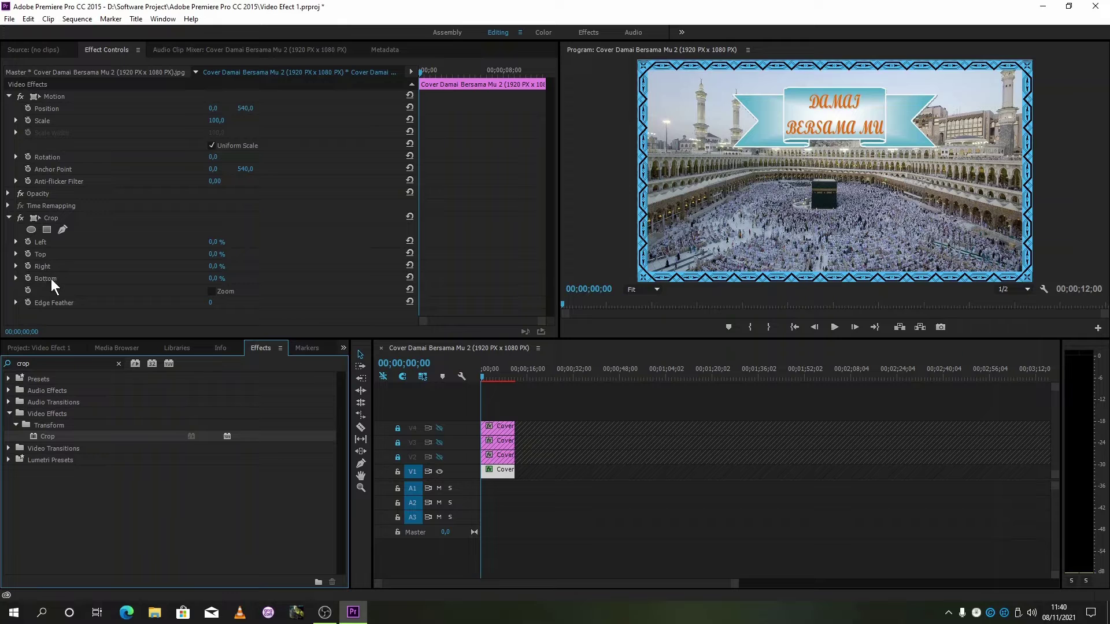
# Expand the V1 clip's Crop settings and set Right and Bottom to 50,0 % each.
pyautogui.click(16, 240)
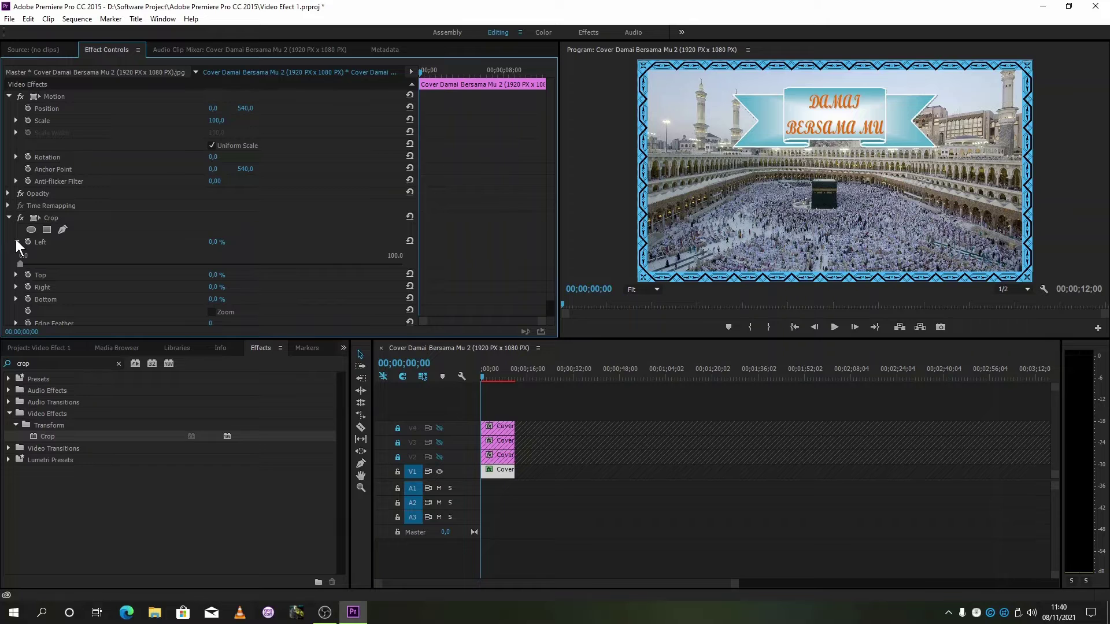
pyautogui.click(17, 274)
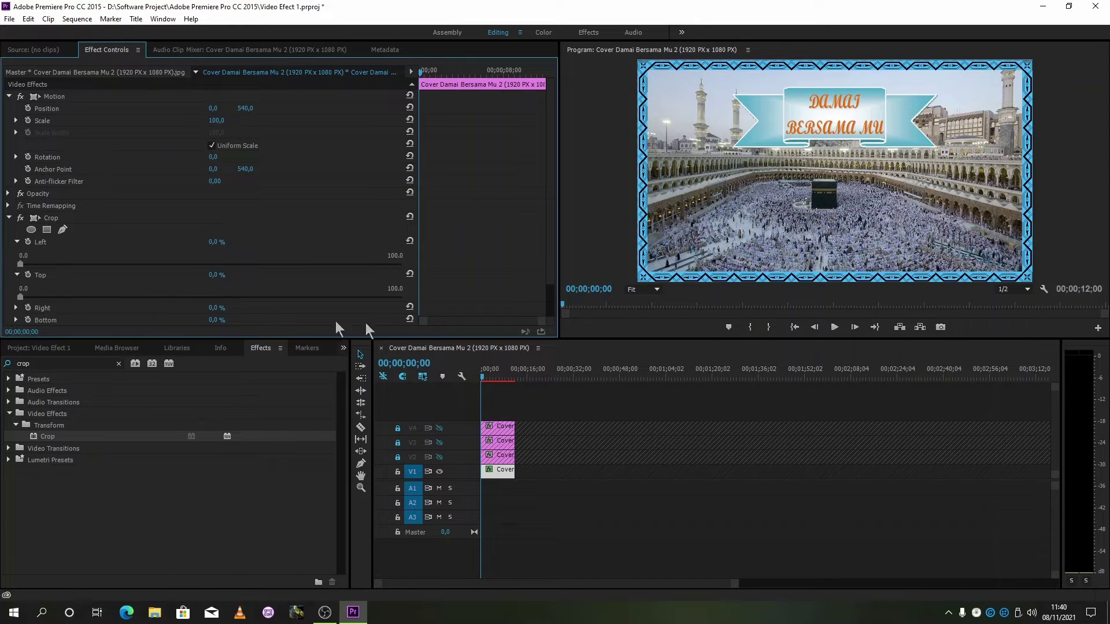
pyautogui.scroll(-2, 545, 258)
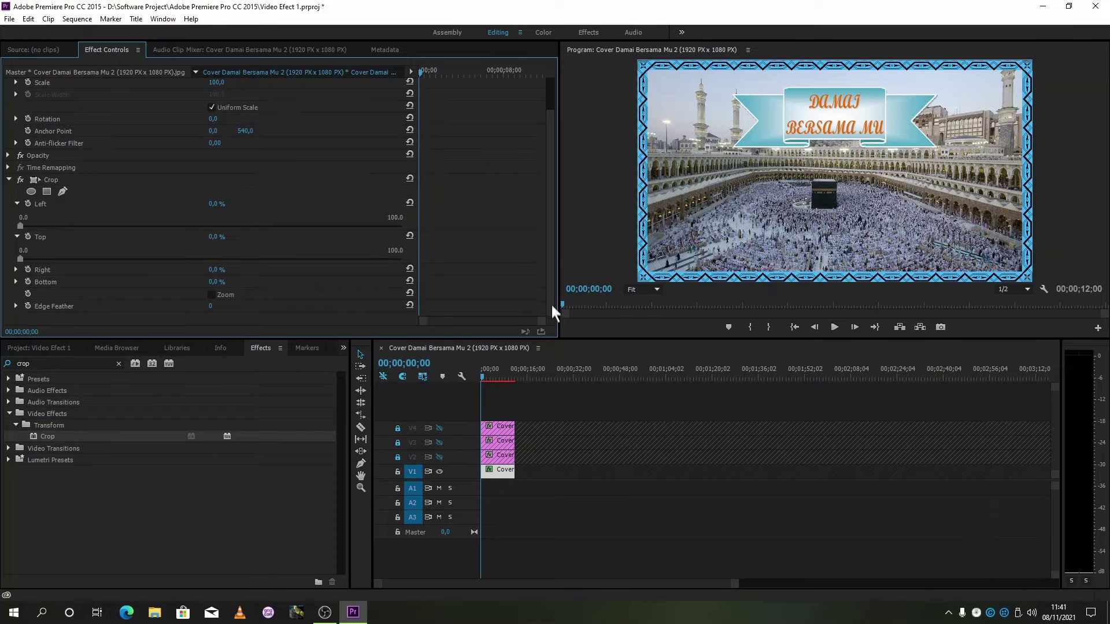
pyautogui.click(16, 271)
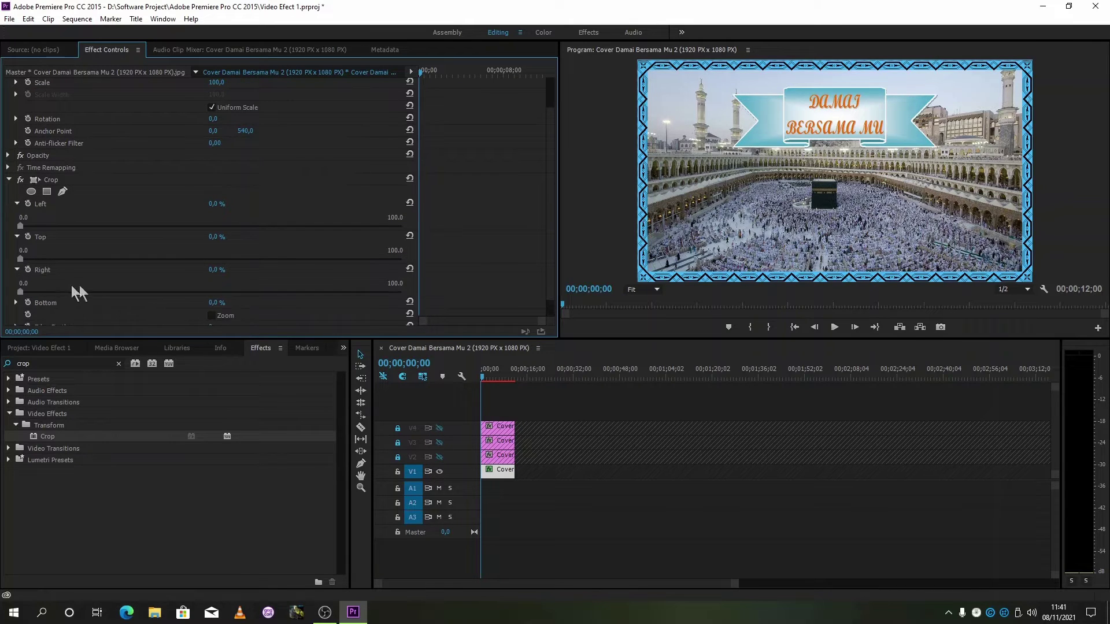
pyautogui.scroll(-1, 553, 272)
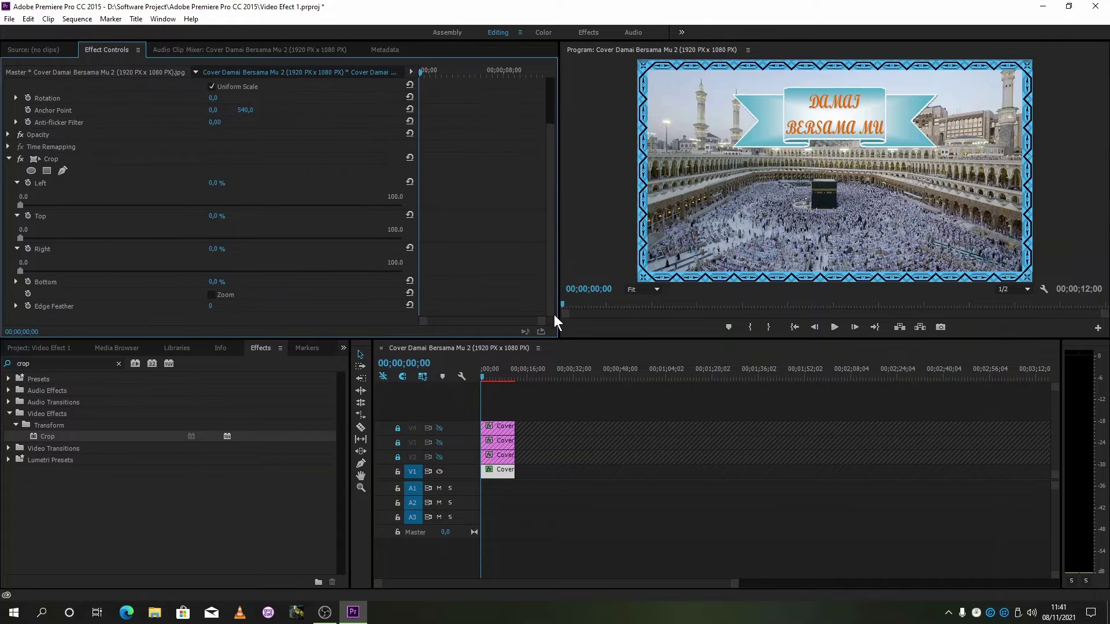
pyautogui.click(16, 282)
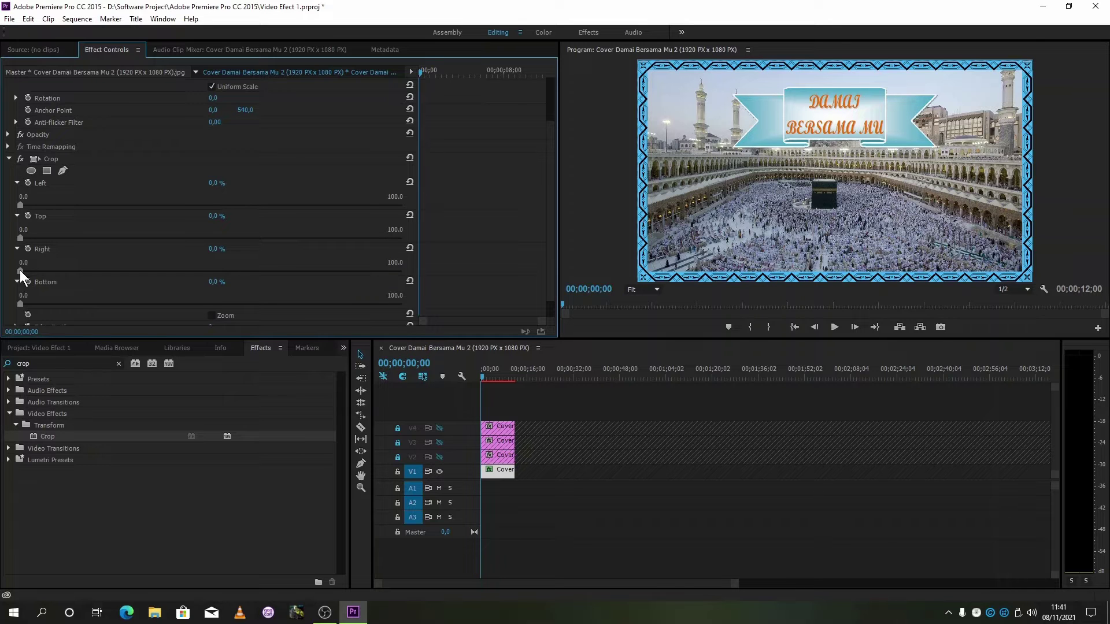
pyautogui.moveTo(19, 269); pyautogui.dragTo(210, 300)
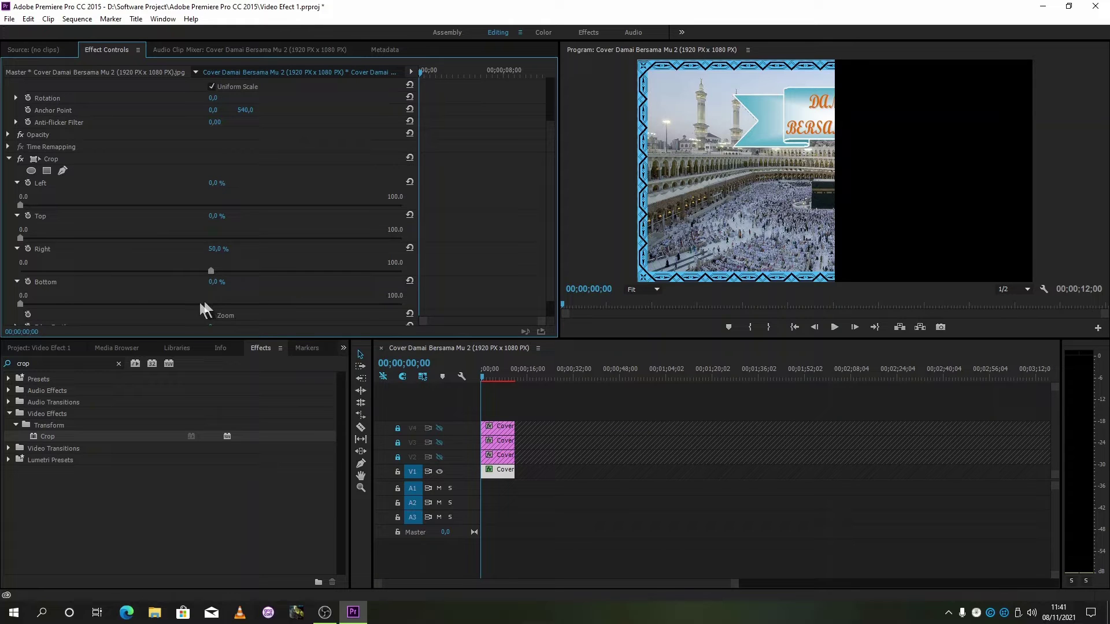
pyautogui.moveTo(19, 303); pyautogui.dragTo(210, 337)
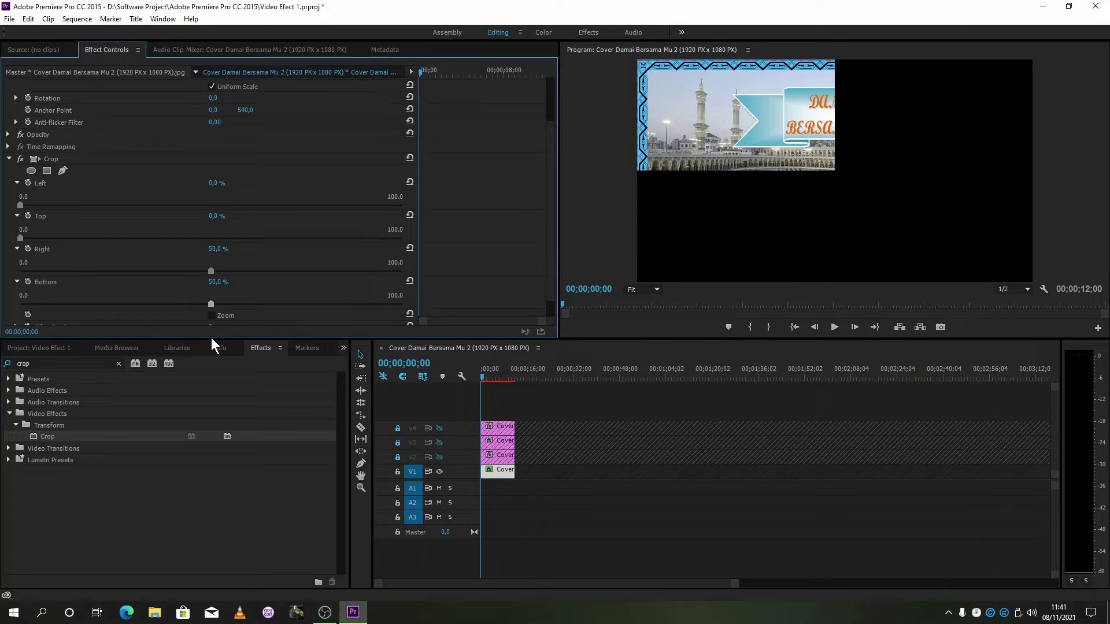
pyautogui.moveTo(210, 338); pyautogui.dragTo(211, 339)
# Keyframe the V1 clip's Rotation at the sequence start, and set it to -90,0° at 00;00;09;00.
pyautogui.scroll(2, 550, 269)
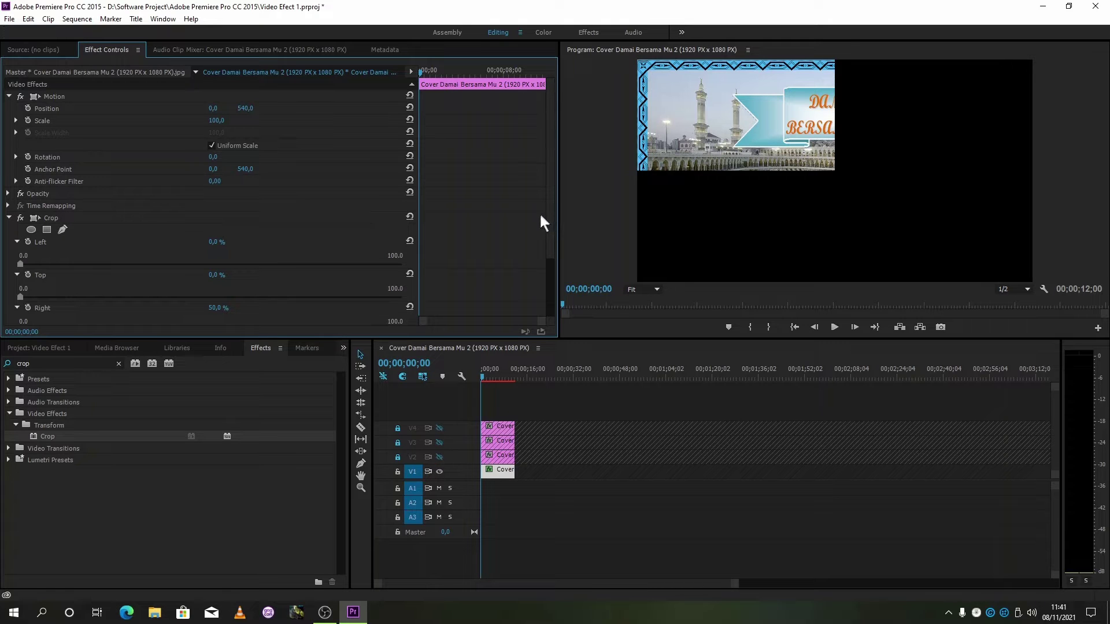
pyautogui.moveTo(422, 72)
pyautogui.mouseDown()
pyautogui.moveTo(467, 80)
pyautogui.moveTo(421, 83)
pyautogui.mouseUp()
pyautogui.click(415, 364)
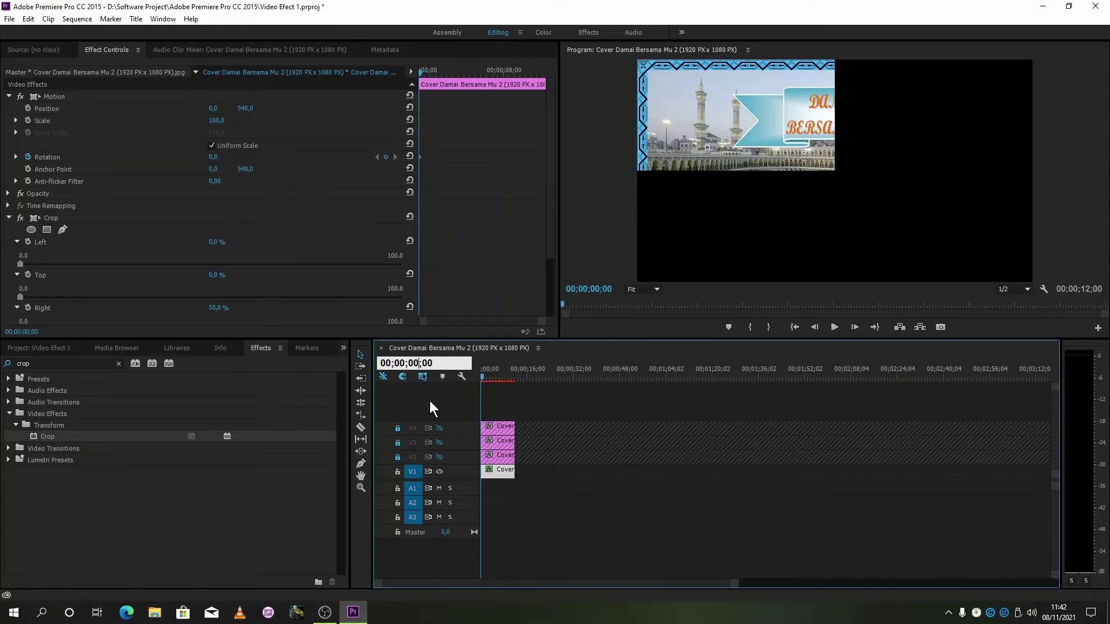
pyautogui.press('BackSpace')
pyautogui.press('BackSpace')
pyautogui.write('9')
pyautogui.press('Return')
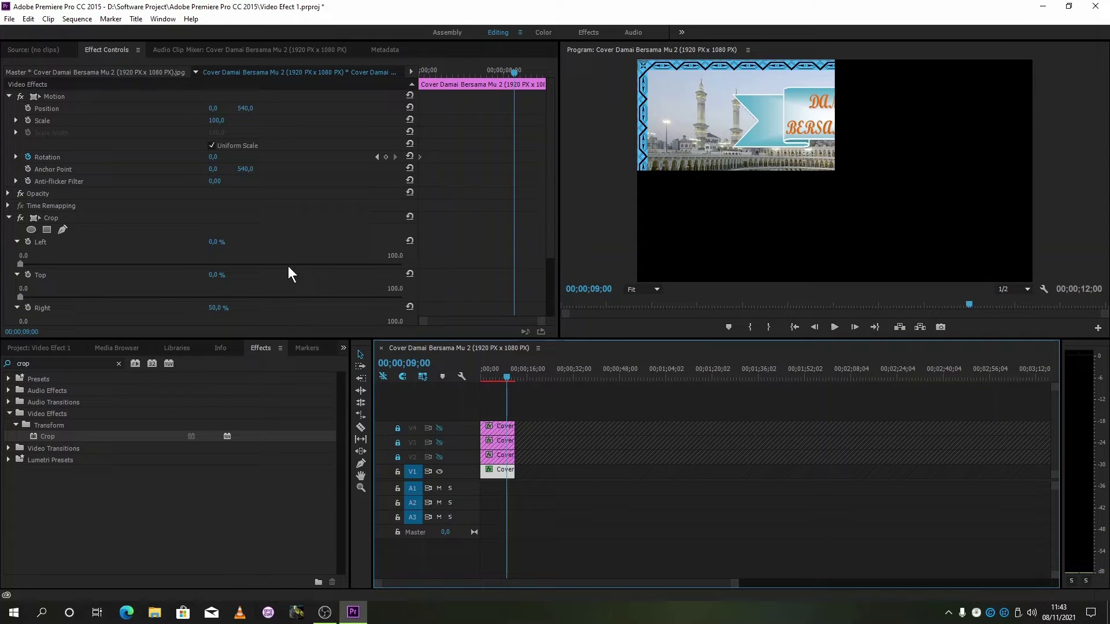
pyautogui.click(229, 161)
pyautogui.moveTo(217, 157); pyautogui.dragTo(167, 157)
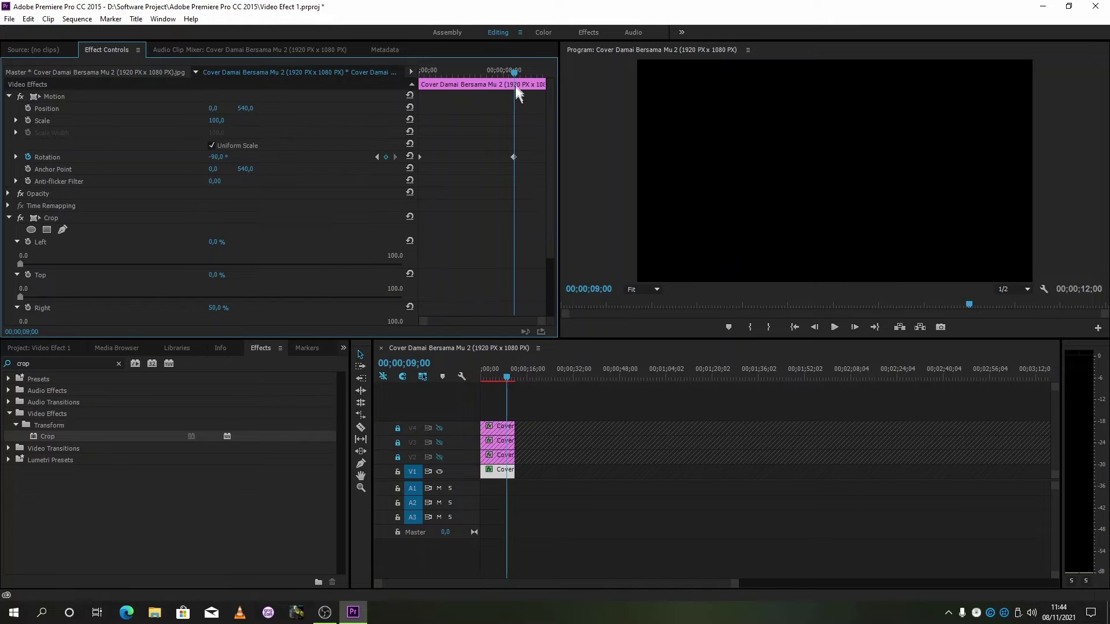
# Play back the V1 clip's rotation animation from the sequence start and return the playhead to the beginning.
pyautogui.moveTo(512, 71); pyautogui.dragTo(402, 92)
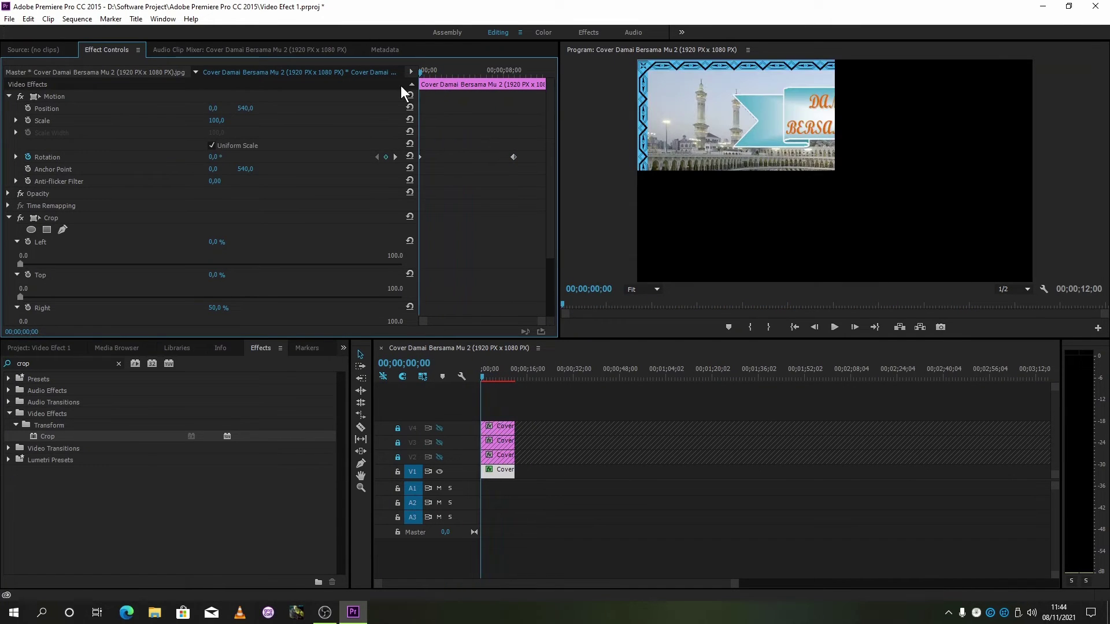
pyautogui.click(834, 327)
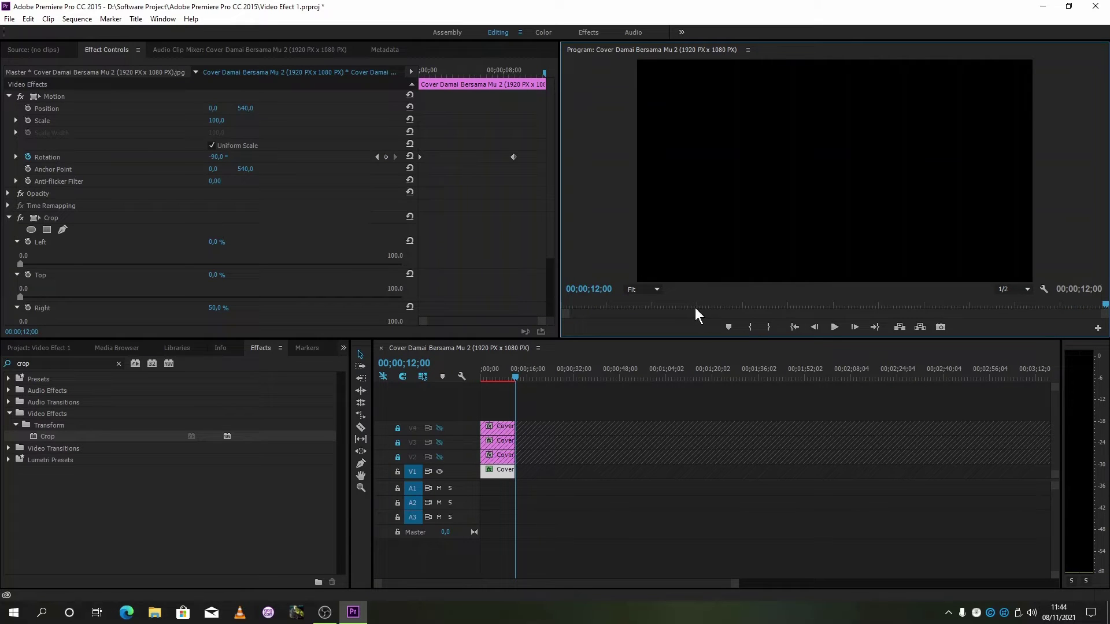
pyautogui.moveTo(542, 71); pyautogui.dragTo(399, 84)
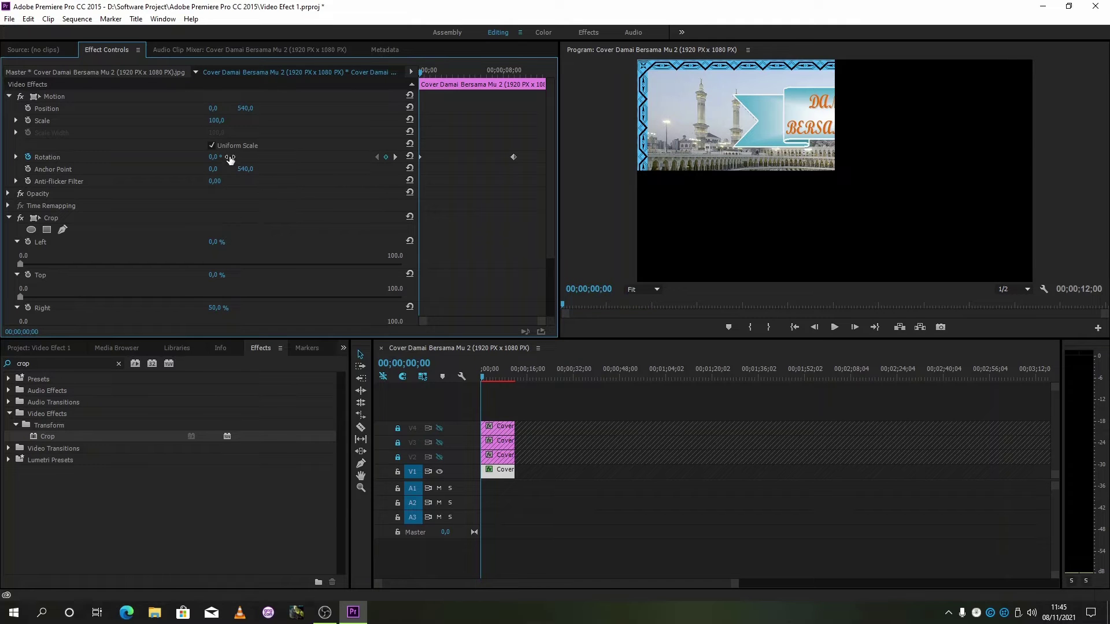
# Set the V1 clip's Rotation keyframes to -90,0° at the start and 0,0° at 00;00;09;00, and play back the animation.
pyautogui.moveTo(229, 157); pyautogui.dragTo(177, 157)
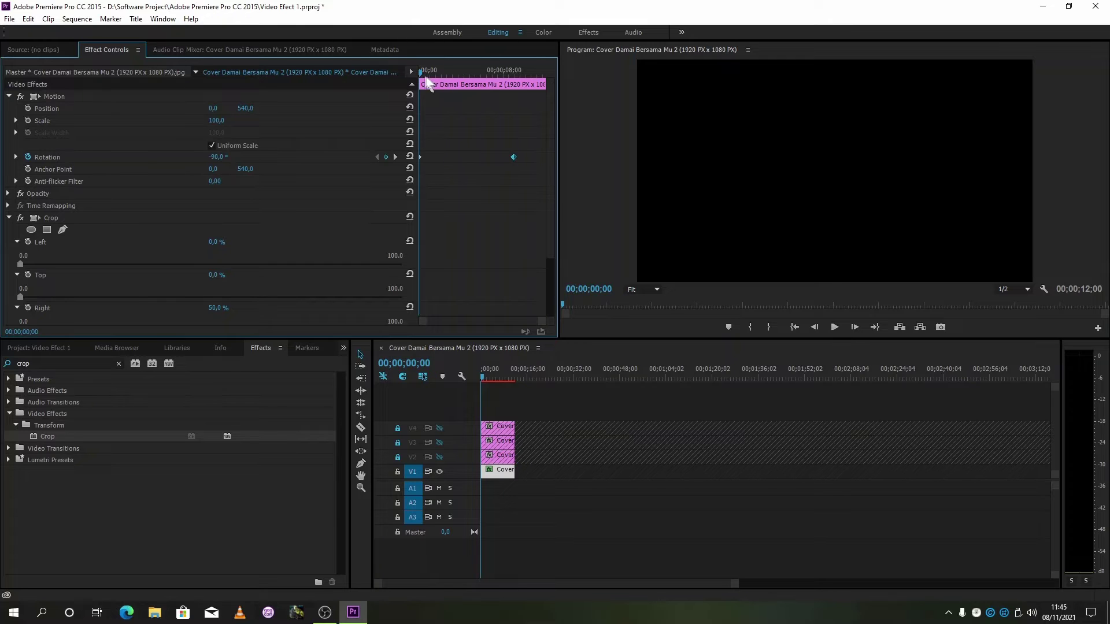
pyautogui.click(395, 157)
pyautogui.moveTo(234, 159); pyautogui.dragTo(288, 160)
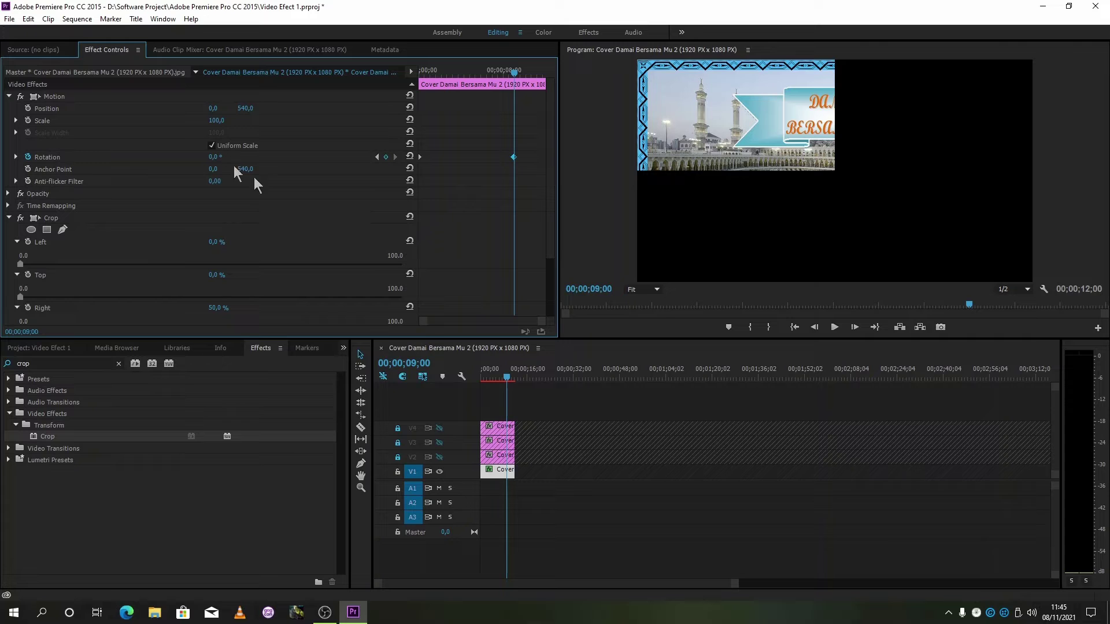
pyautogui.moveTo(508, 374); pyautogui.dragTo(467, 373)
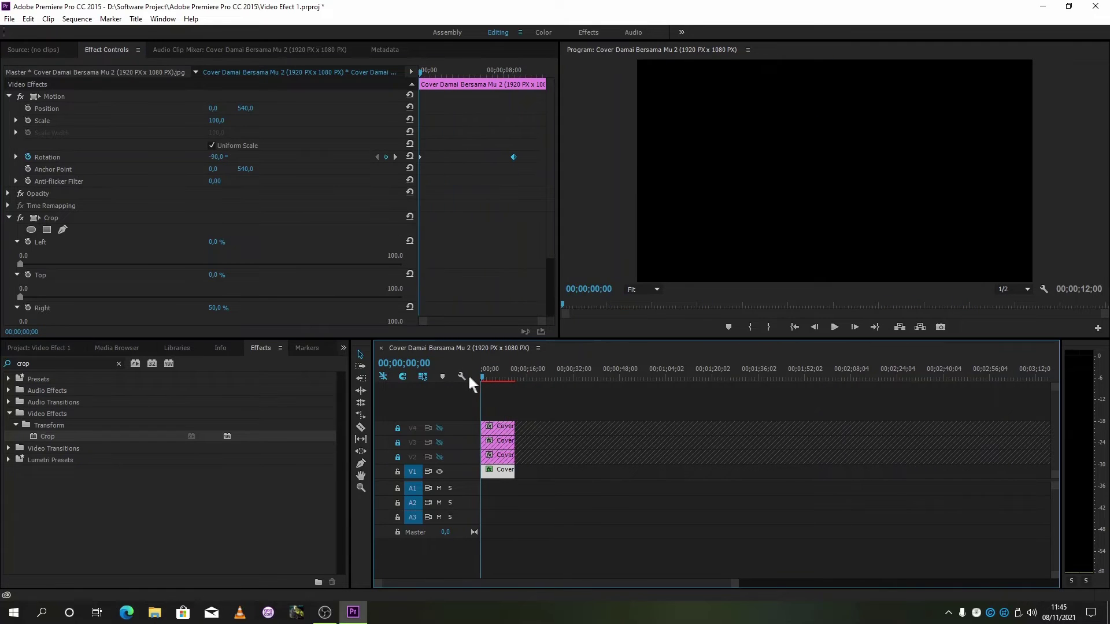
pyautogui.click(834, 327)
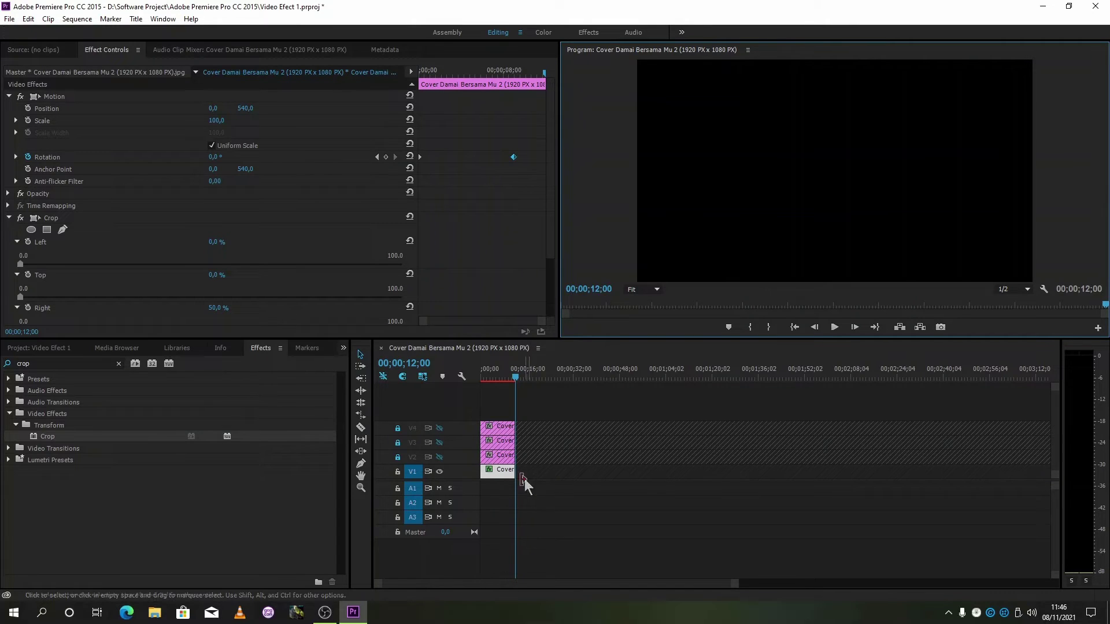
# Hide and lock track V1, unlock and show track V2, and select its clip with the playhead at 00;00;04;00.
pyautogui.click(439, 473)
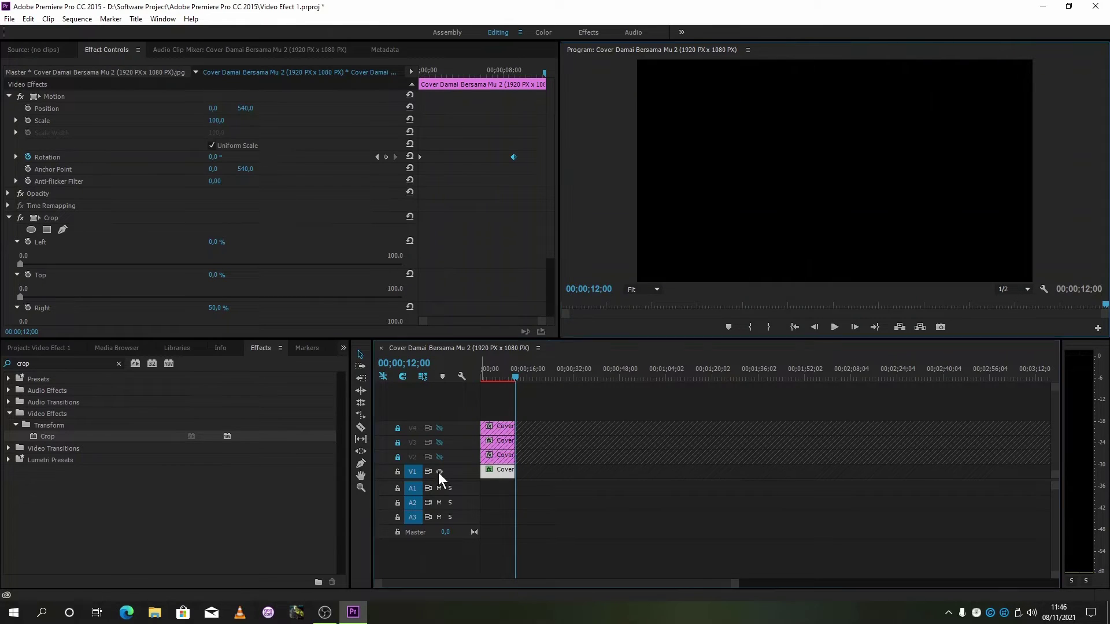
pyautogui.click(397, 471)
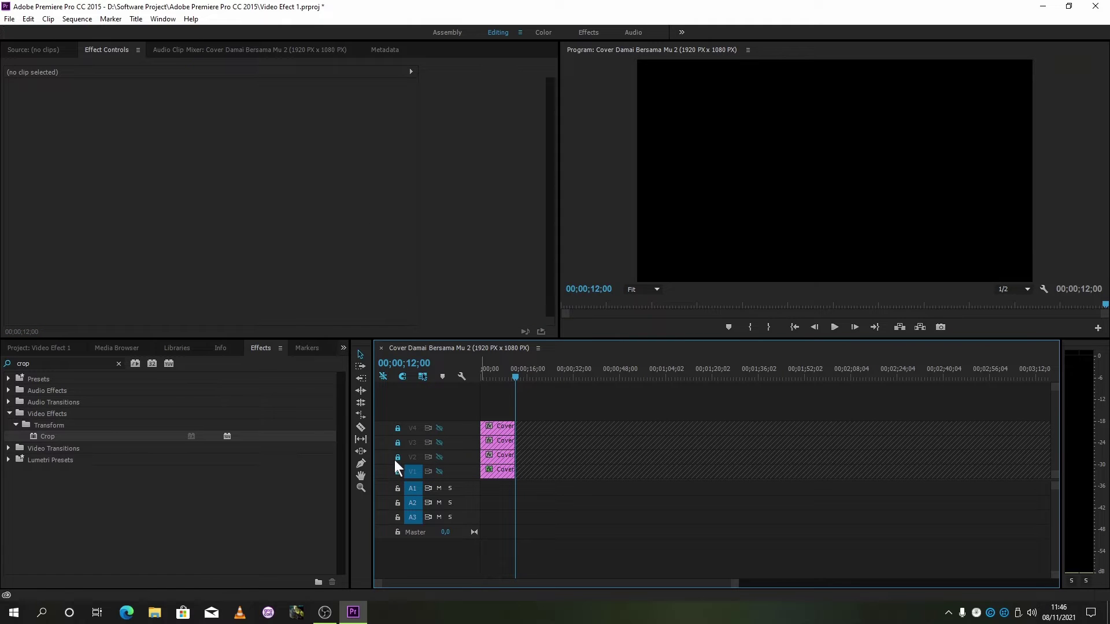
pyautogui.click(396, 456)
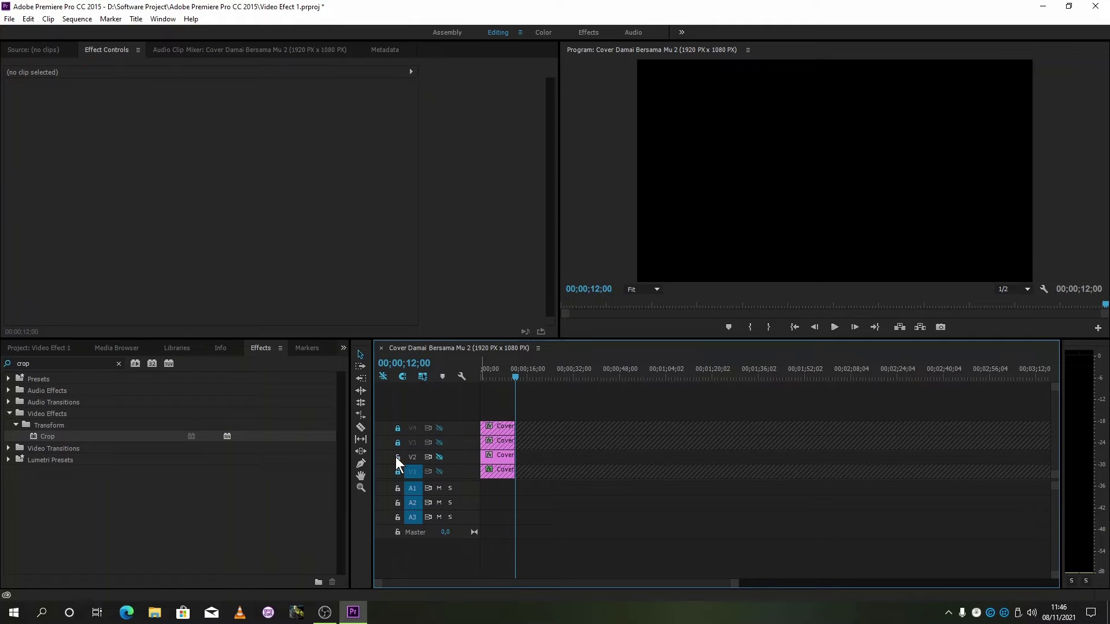
pyautogui.click(439, 457)
pyautogui.click(495, 454)
pyautogui.moveTo(515, 376); pyautogui.dragTo(492, 383)
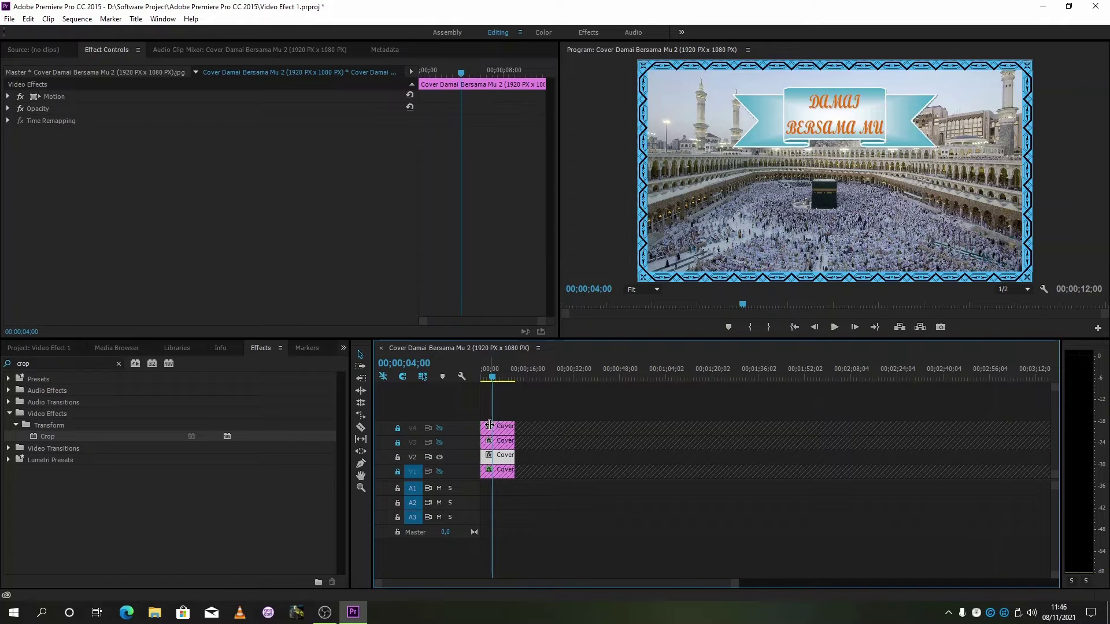
# Move the V2 clip's anchor point to the middle of the image's right edge at 1920,0 / 540,0 and test the rotation.
pyautogui.click(769, 167)
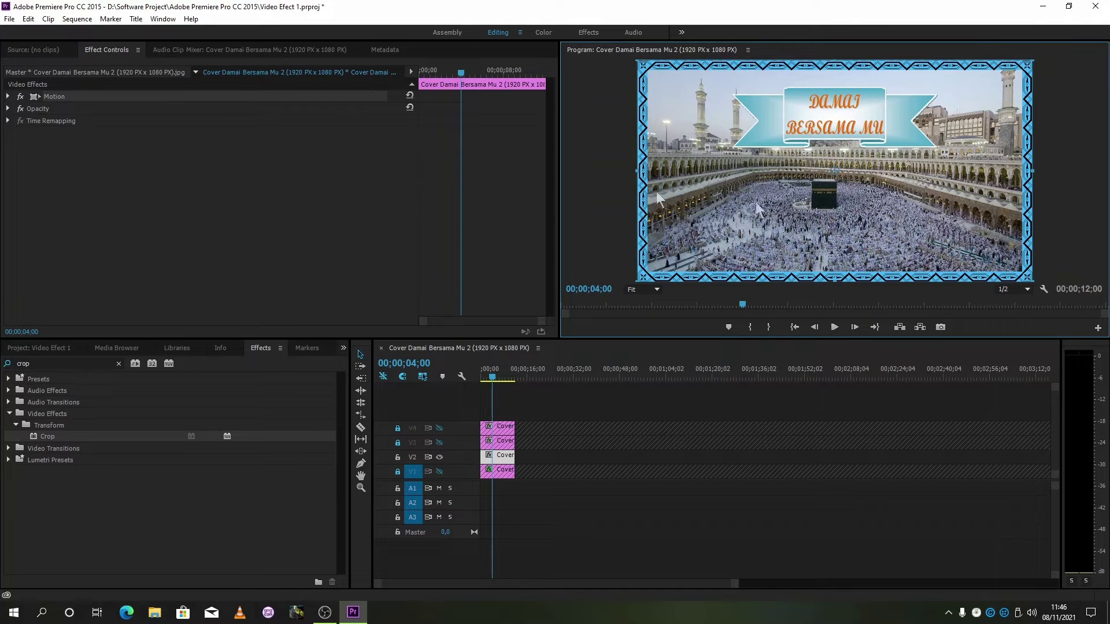
pyautogui.click(8, 97)
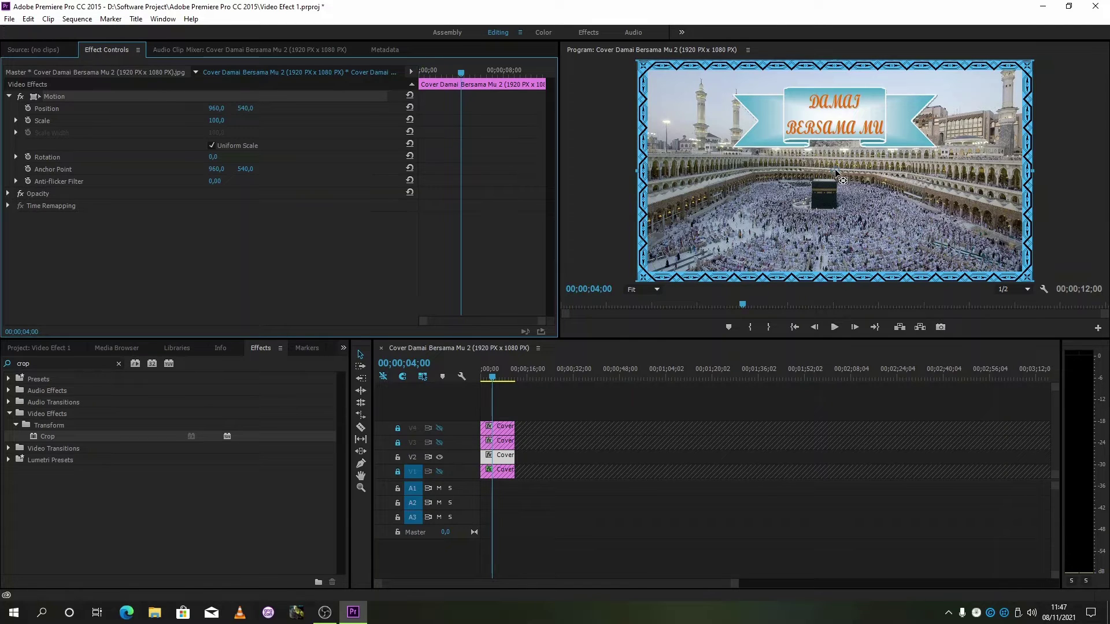
pyautogui.click(837, 172)
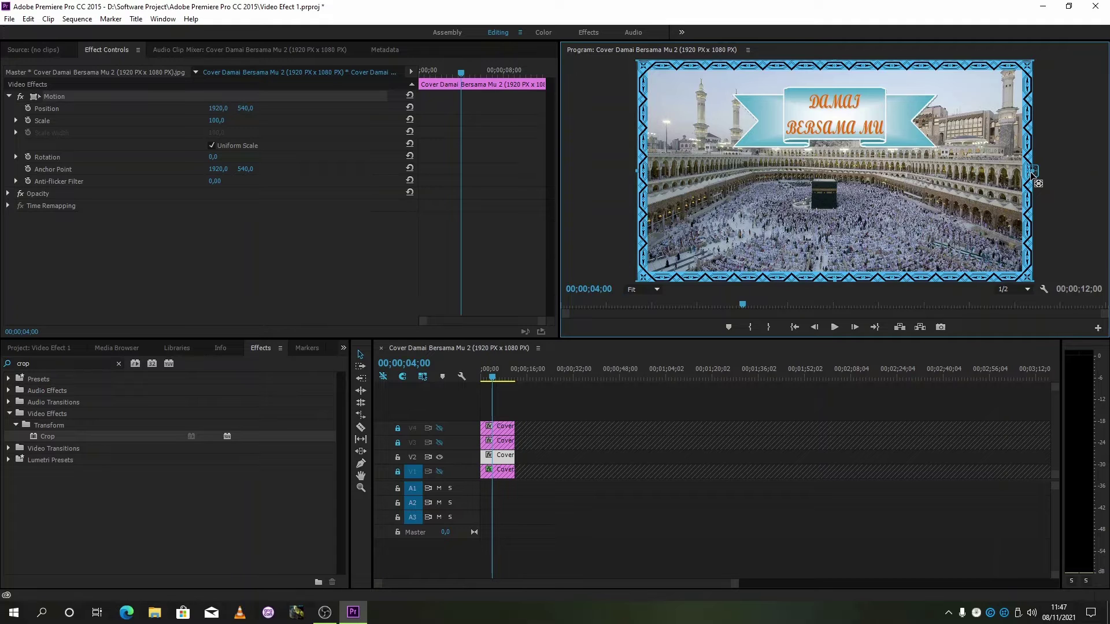
pyautogui.moveTo(1030, 172); pyautogui.dragTo(1031, 172)
pyautogui.moveTo(226, 159)
pyautogui.mouseDown()
pyautogui.moveTo(267, 159)
pyautogui.moveTo(178, 159)
pyautogui.moveTo(257, 159)
pyautogui.moveTo(225, 159)
pyautogui.mouseUp()
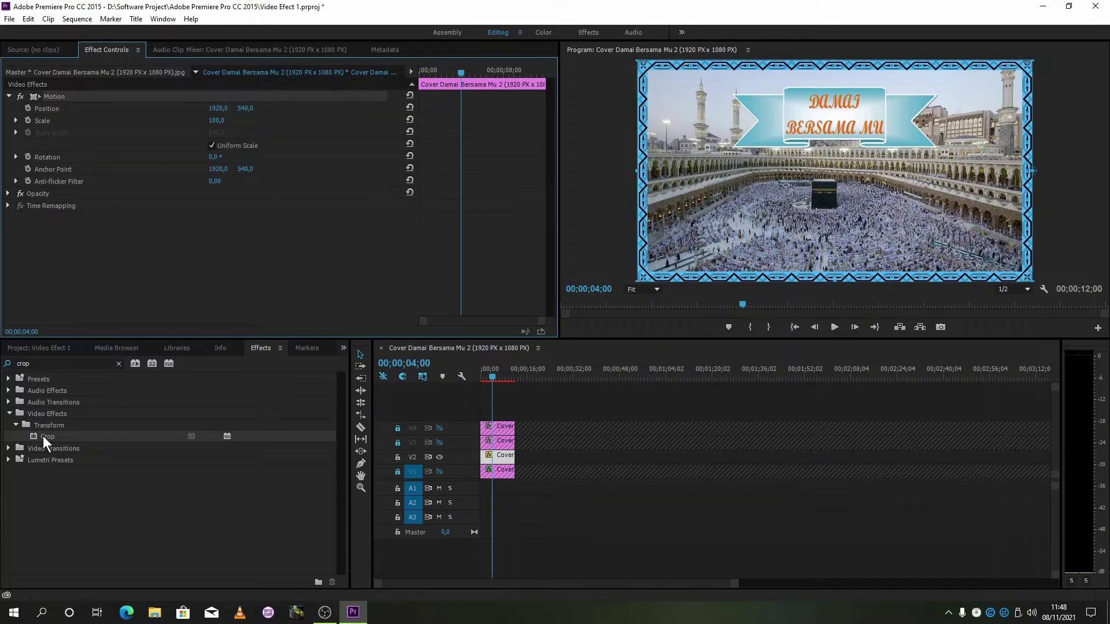
# Apply the Crop effect to the V2 clip, set Left to 50,0 %, and crop away the bottom half to keep the upper-right quarter.
pyautogui.moveTo(43, 436); pyautogui.dragTo(501, 461)
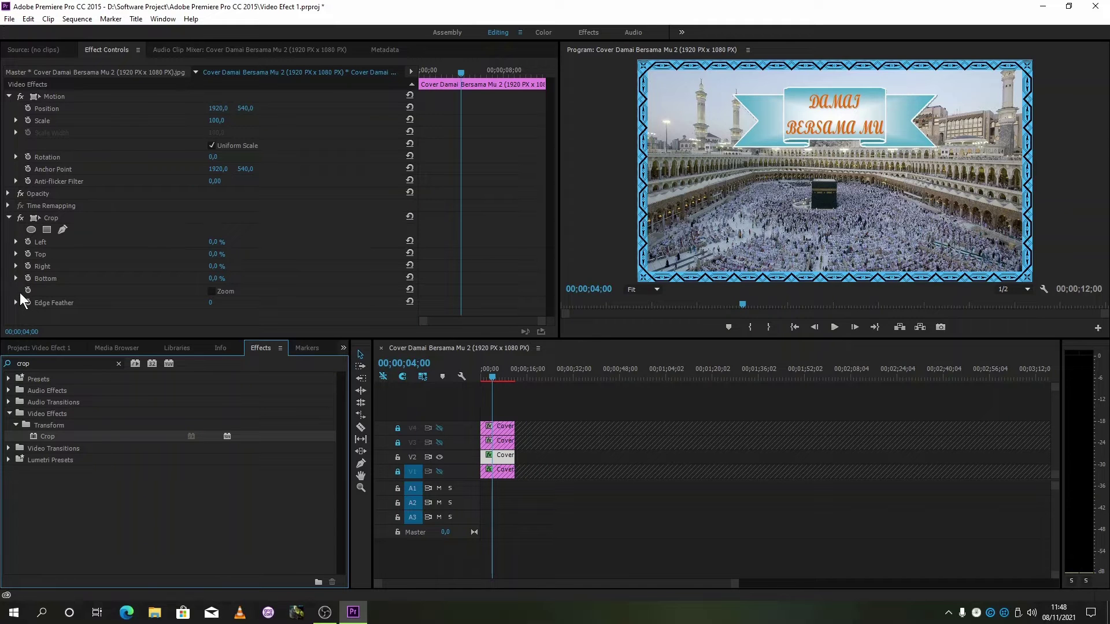
pyautogui.click(15, 242)
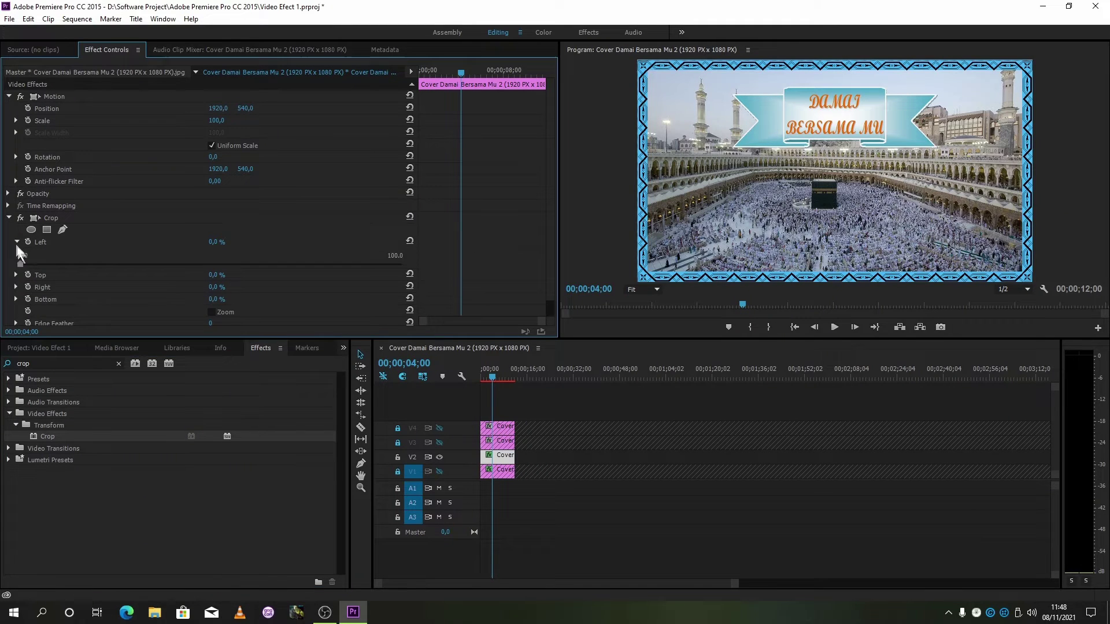
pyautogui.click(16, 276)
pyautogui.click(16, 308)
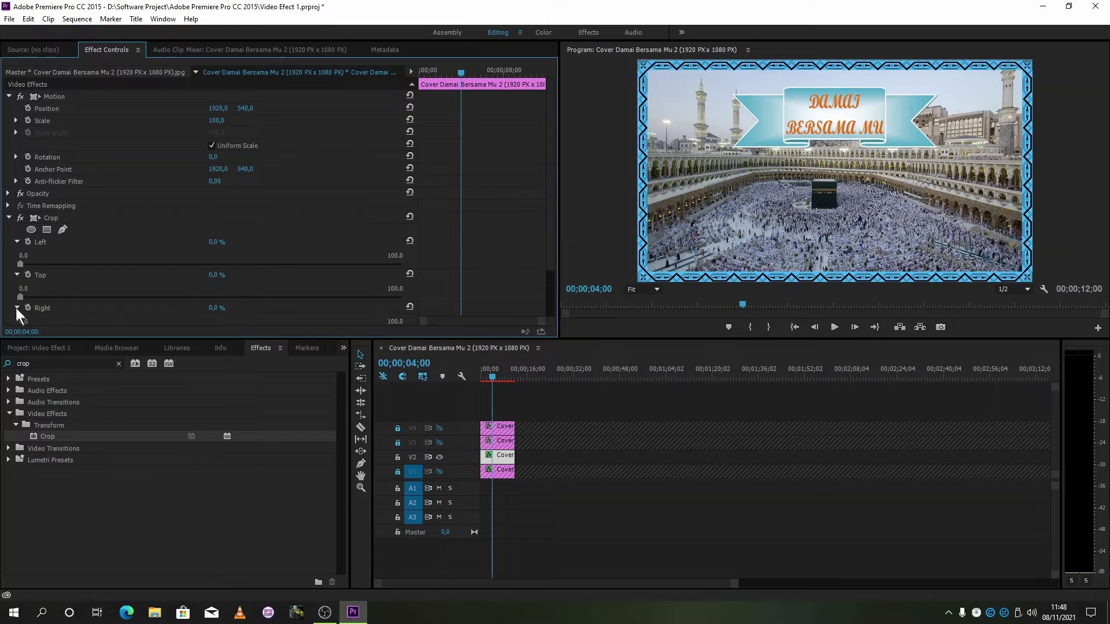
pyautogui.moveTo(550, 227); pyautogui.dragTo(550, 314)
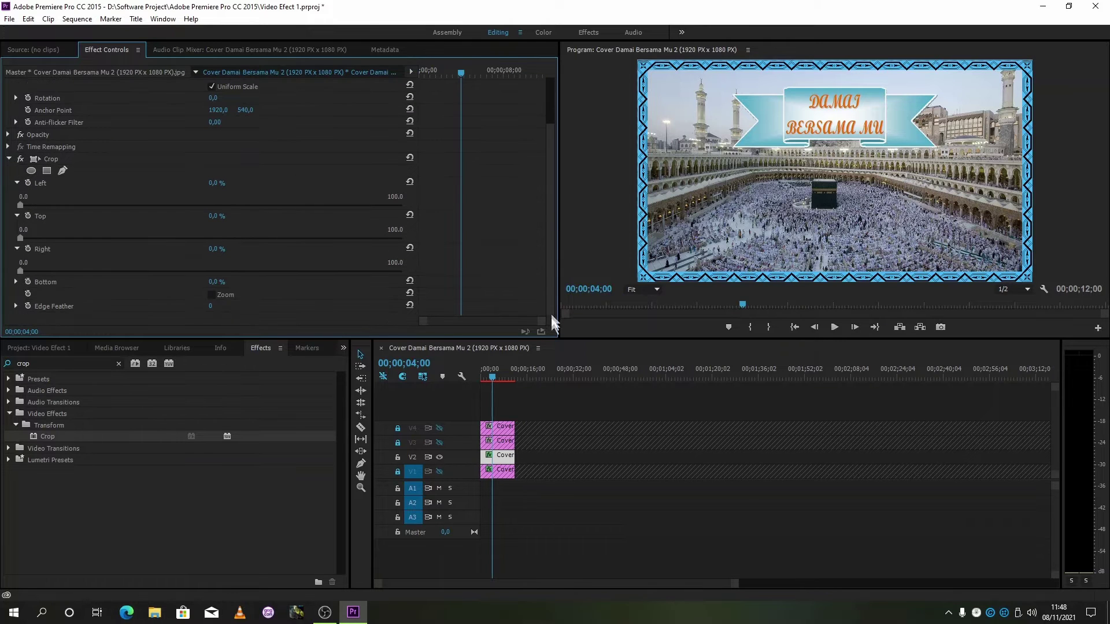
pyautogui.click(16, 281)
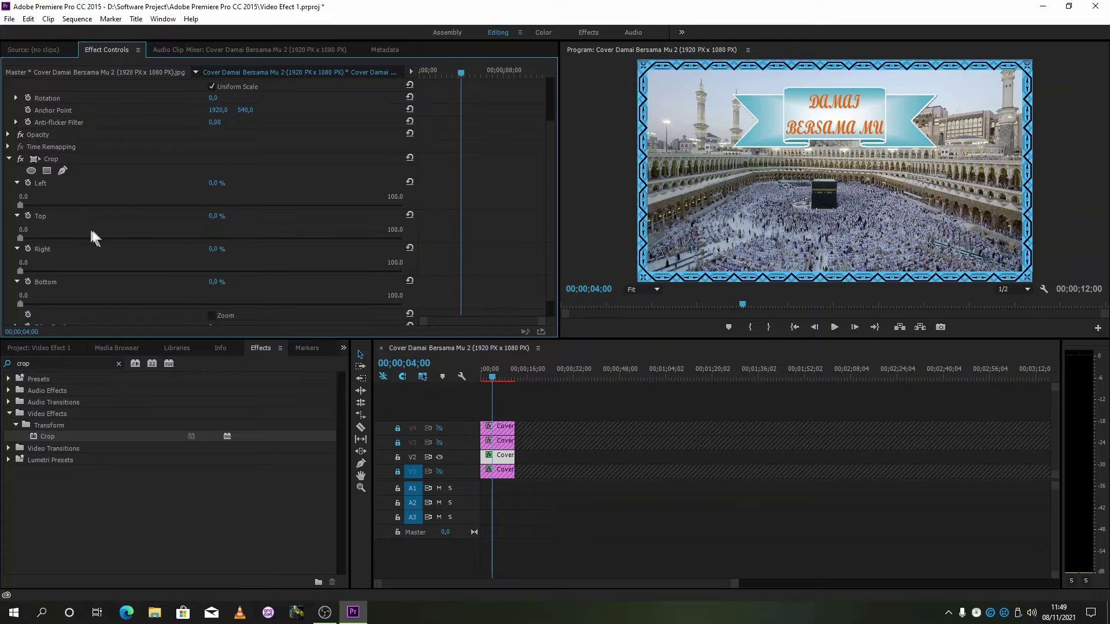
pyautogui.moveTo(19, 205); pyautogui.dragTo(211, 237)
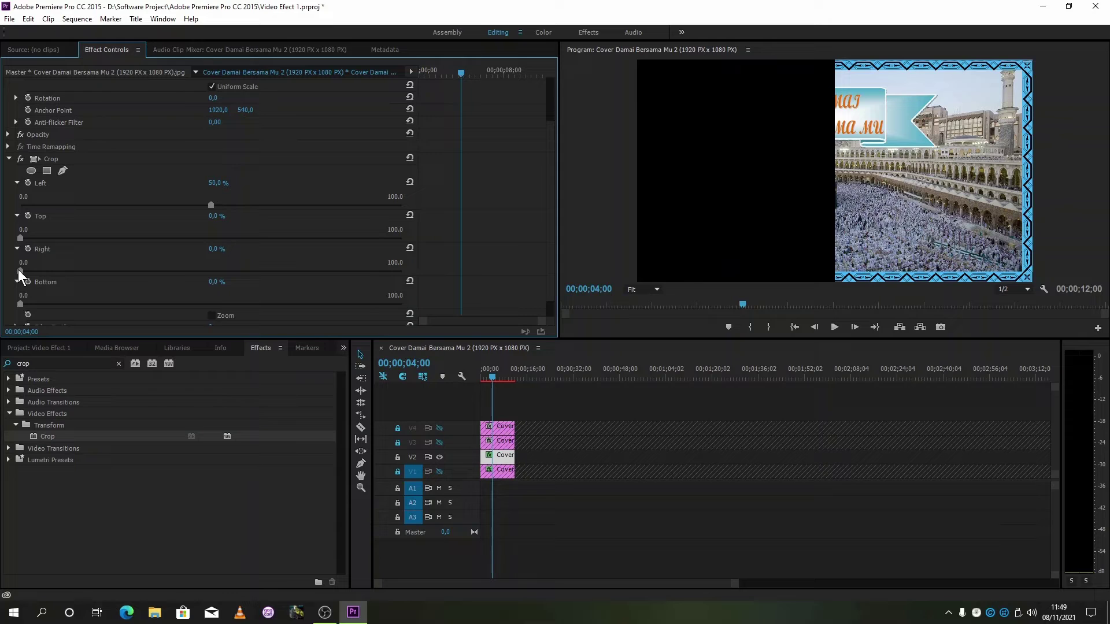
pyautogui.moveTo(18, 269); pyautogui.dragTo(211, 327)
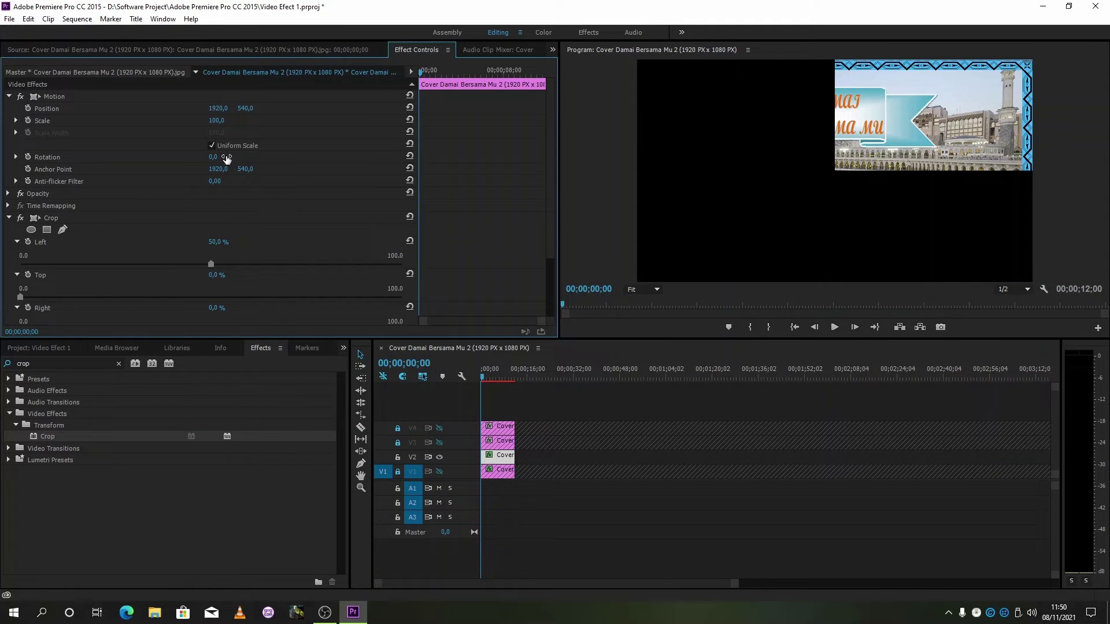
# Add a Rotation keyframe of 90,0° to the V2 clip at the sequence start.
pyautogui.click(26, 154)
pyautogui.moveTo(225, 159); pyautogui.dragTo(278, 159)
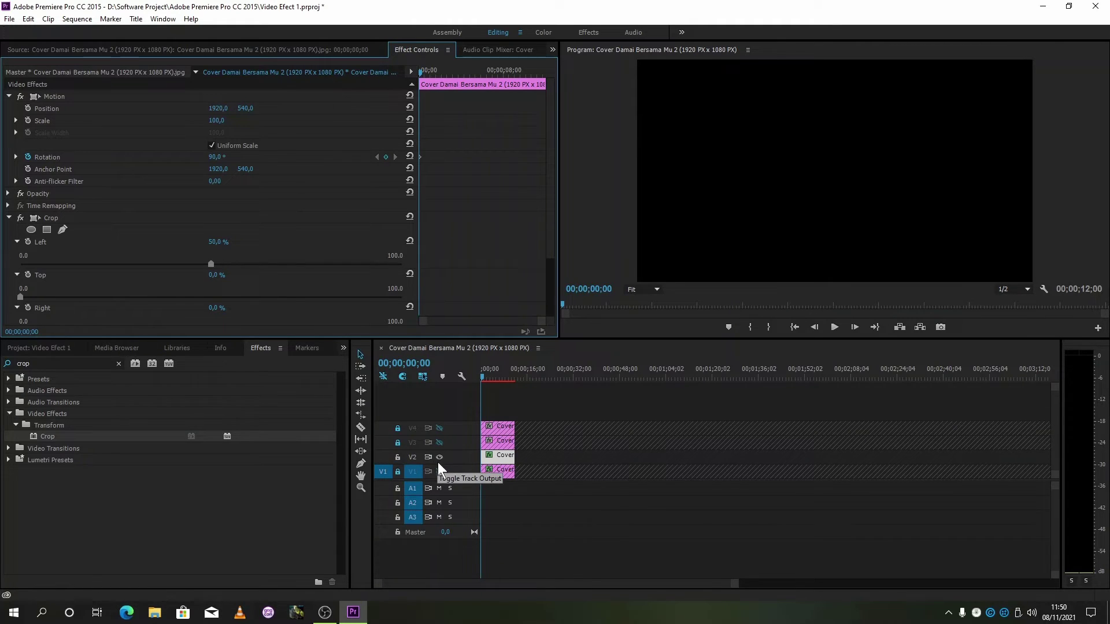
# Lock track V2, unlock and show V1, and move the playhead to the V1 clip's second Rotation keyframe at 00;00;09;00.
pyautogui.click(398, 456)
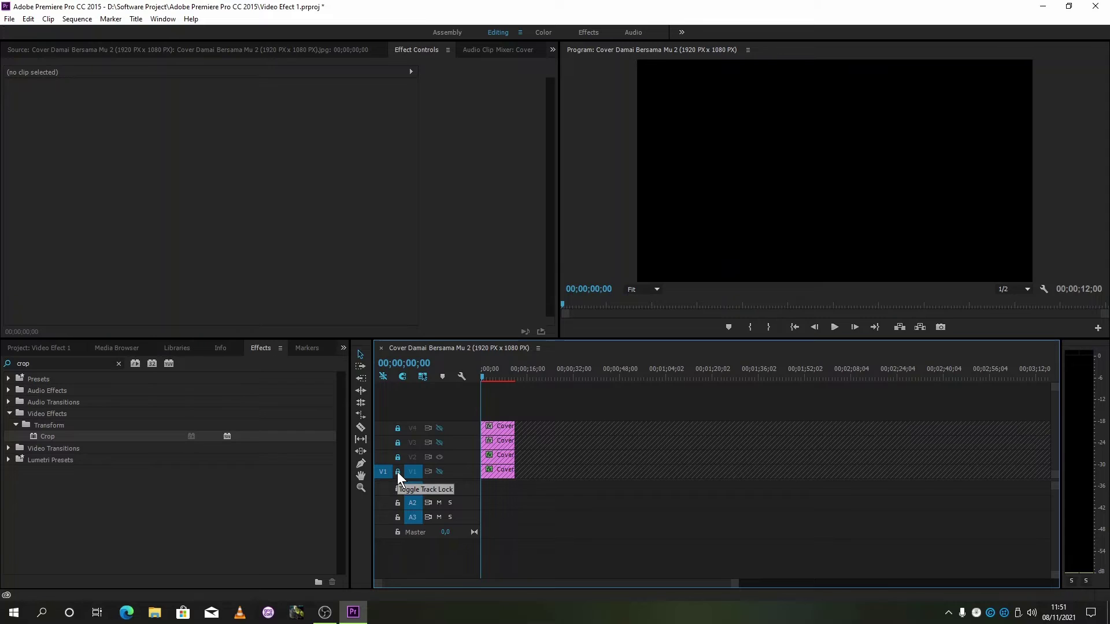
pyautogui.click(397, 471)
pyautogui.click(438, 471)
pyautogui.moveTo(482, 377); pyautogui.dragTo(505, 380)
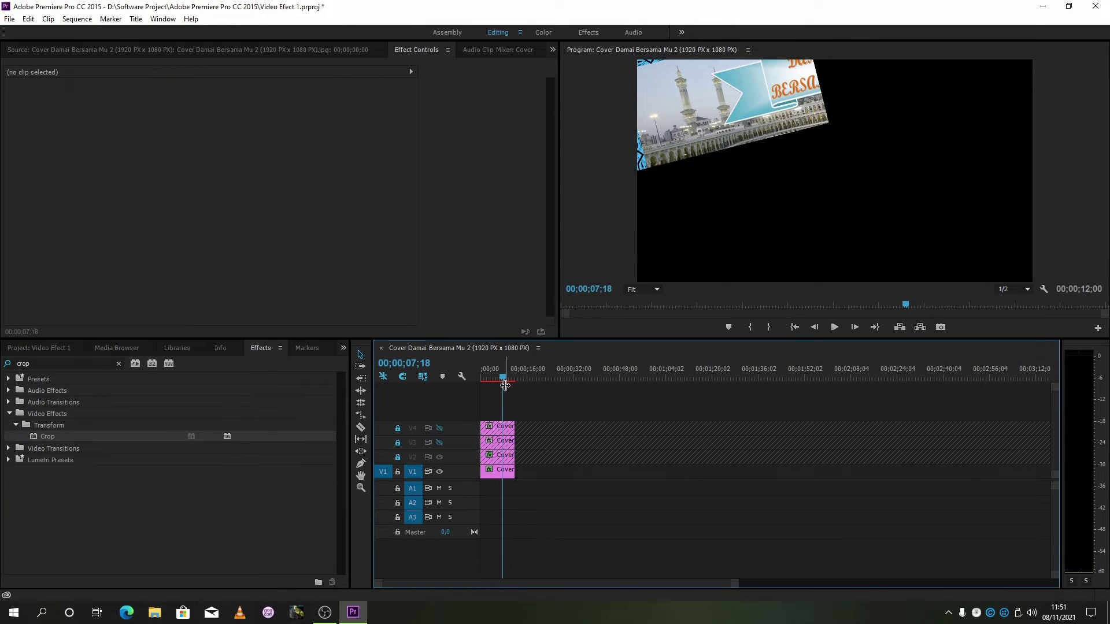
pyautogui.click(491, 471)
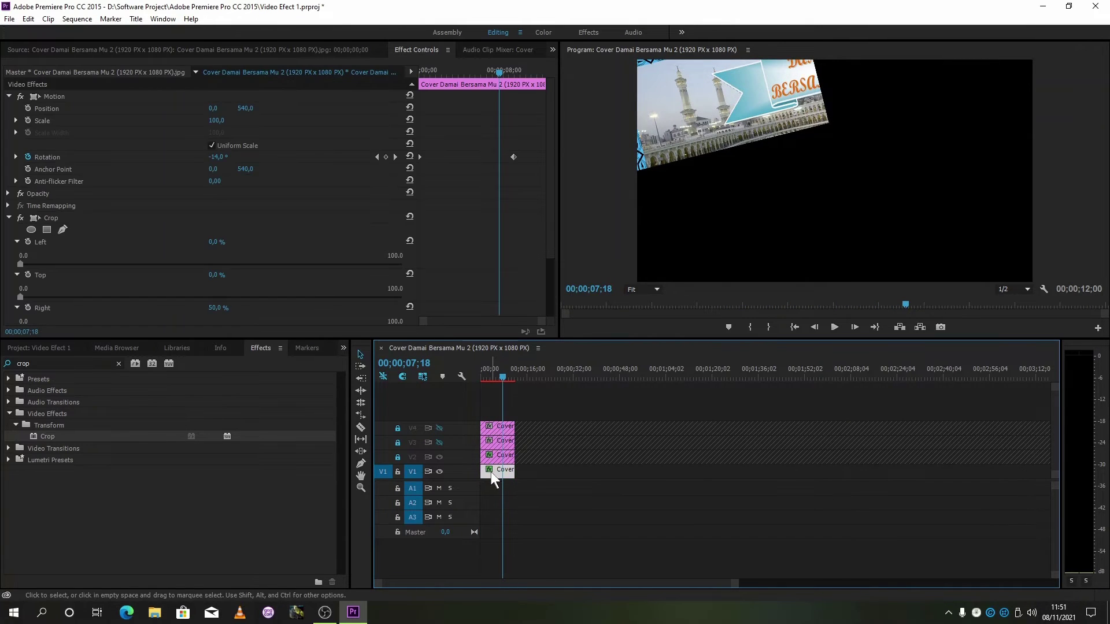
pyautogui.click(396, 156)
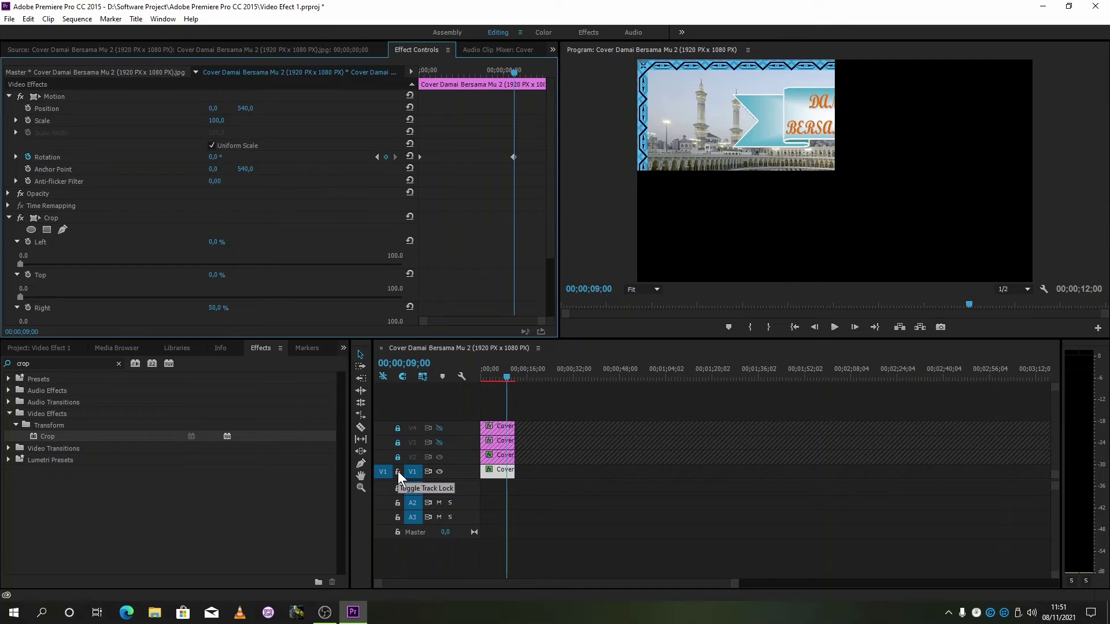
# Hide and lock track V1 again, unlock V2, and keyframe its clip's Rotation at 0,0° at 00;00;09;00.
pyautogui.click(439, 472)
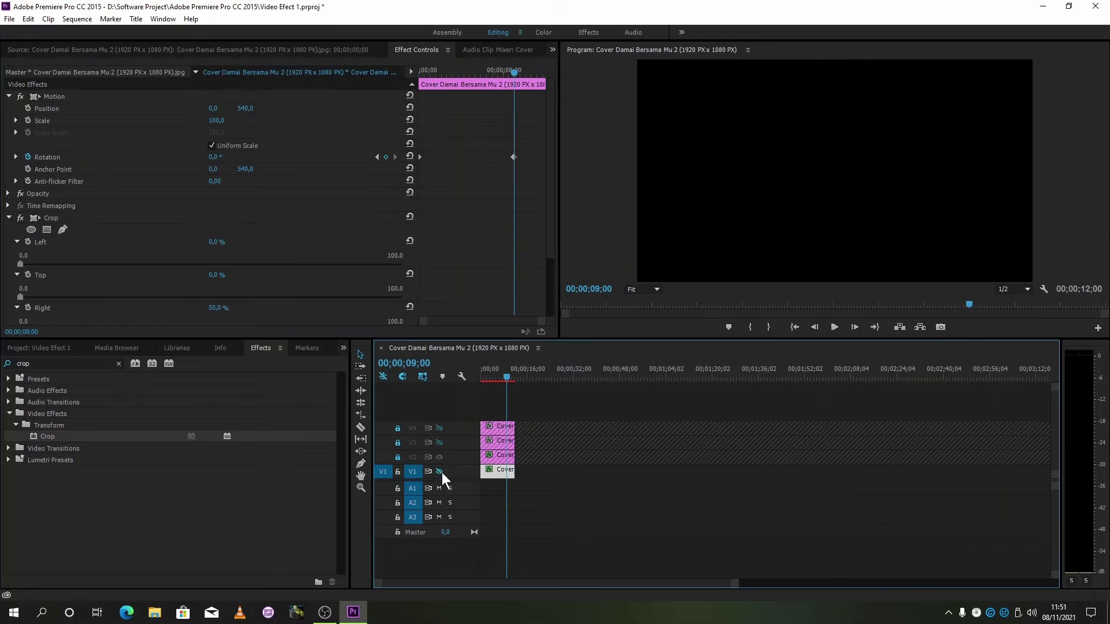
pyautogui.click(397, 470)
pyautogui.click(397, 457)
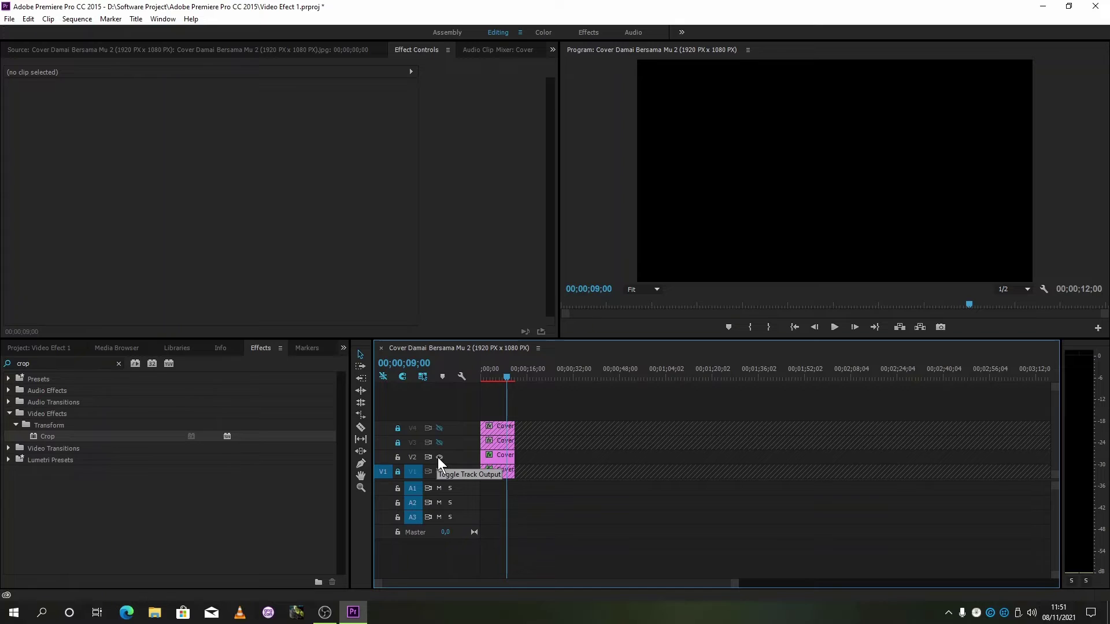
pyautogui.click(490, 454)
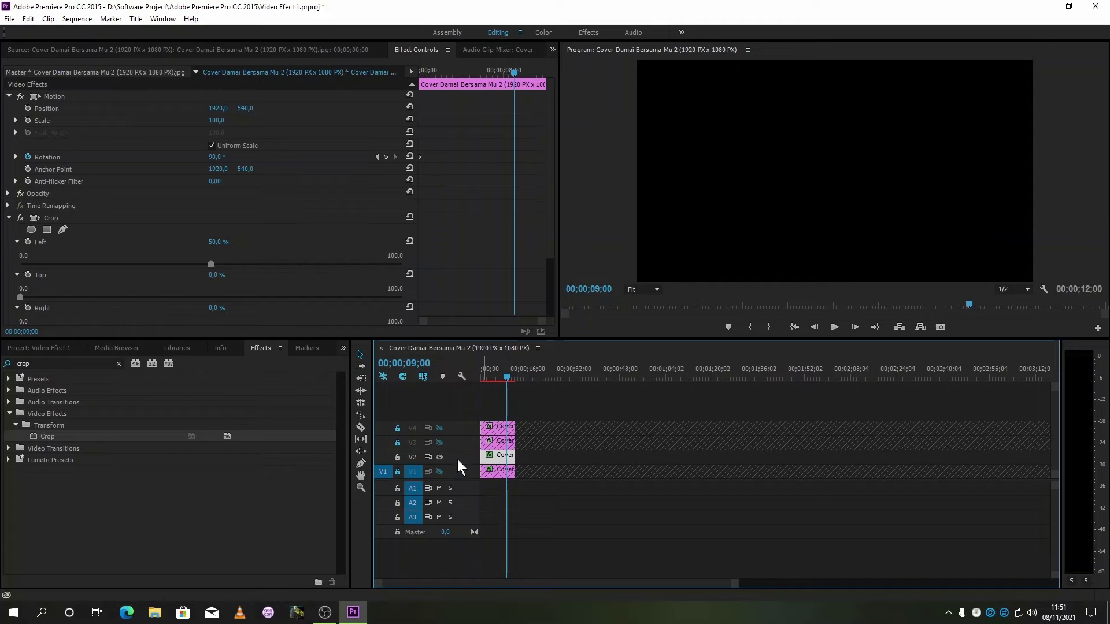
pyautogui.click(396, 453)
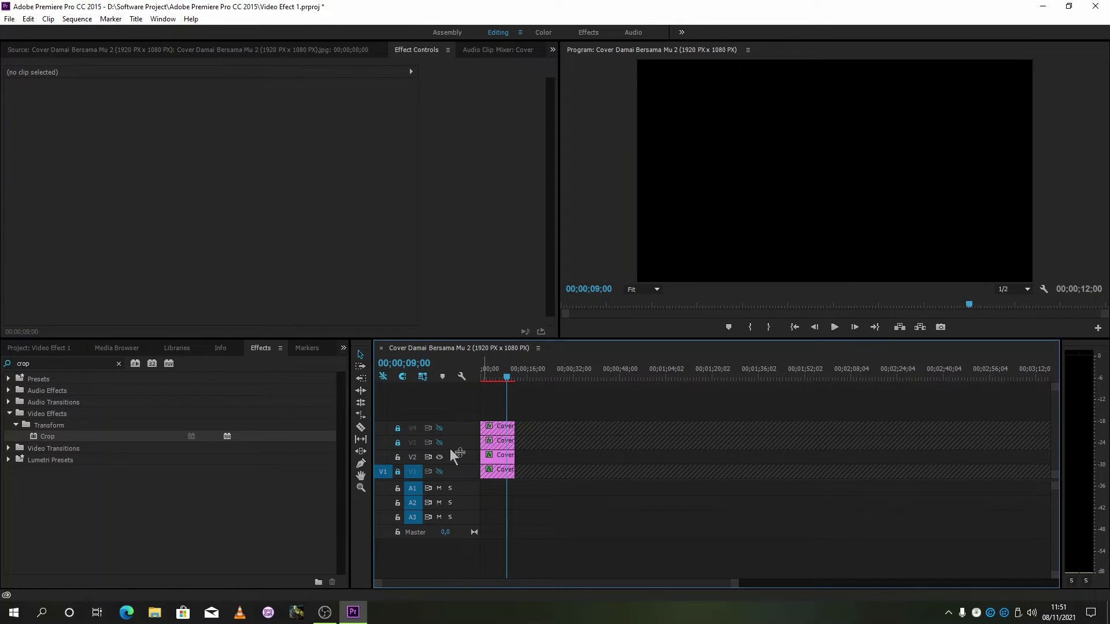
pyautogui.click(487, 459)
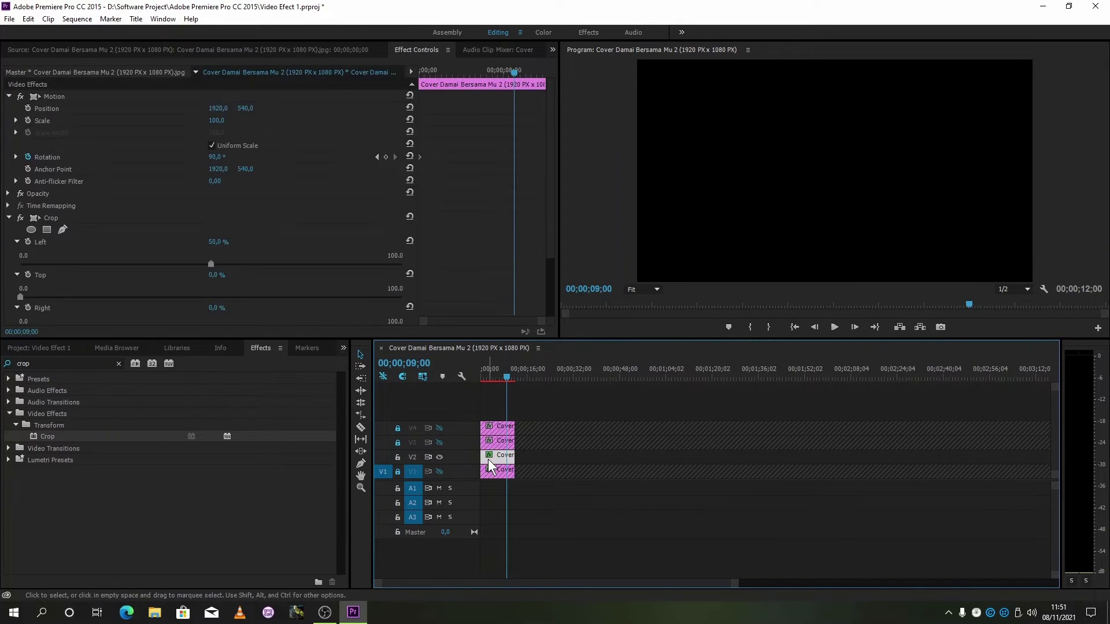
pyautogui.click(235, 158)
pyautogui.moveTo(222, 157); pyautogui.dragTo(170, 157)
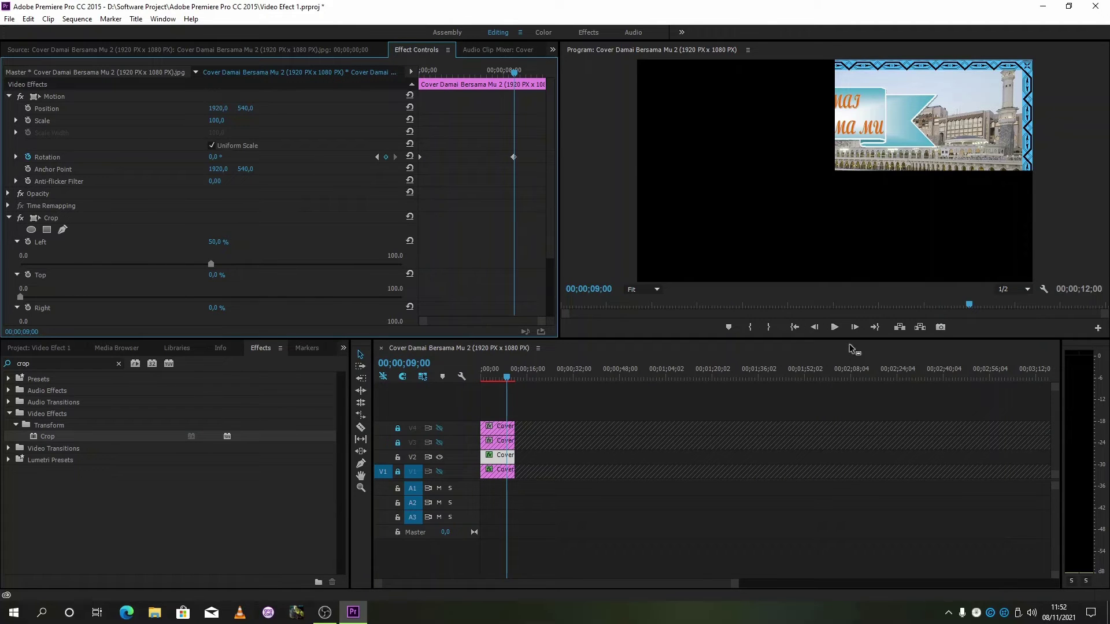
# Play back the V2 clip's rotation animation from the sequence start.
pyautogui.moveTo(512, 73); pyautogui.dragTo(385, 78)
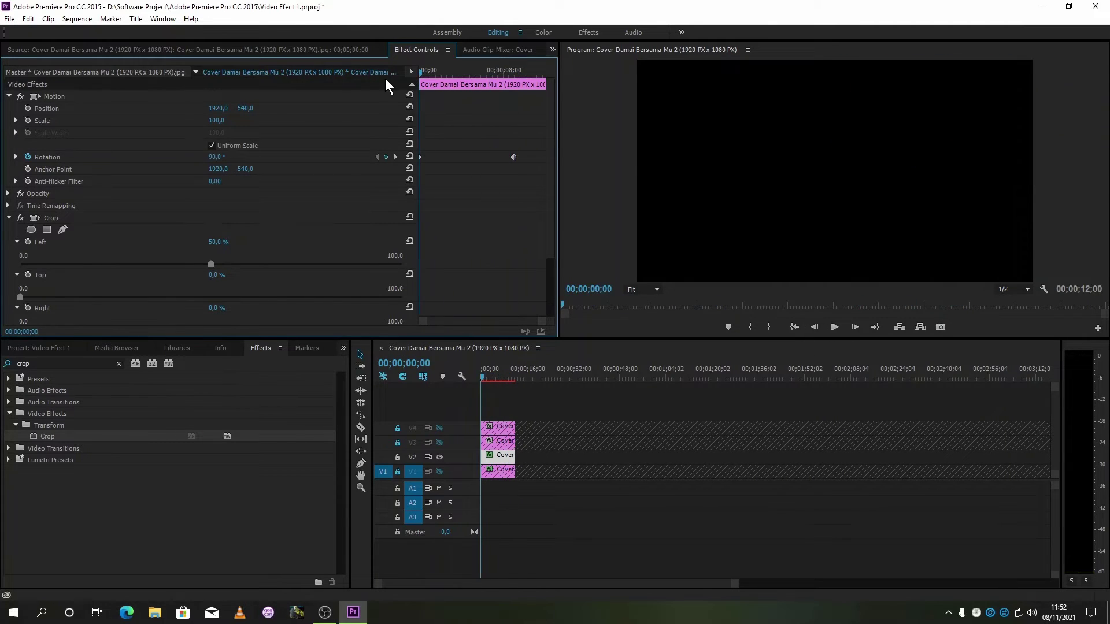
pyautogui.click(834, 327)
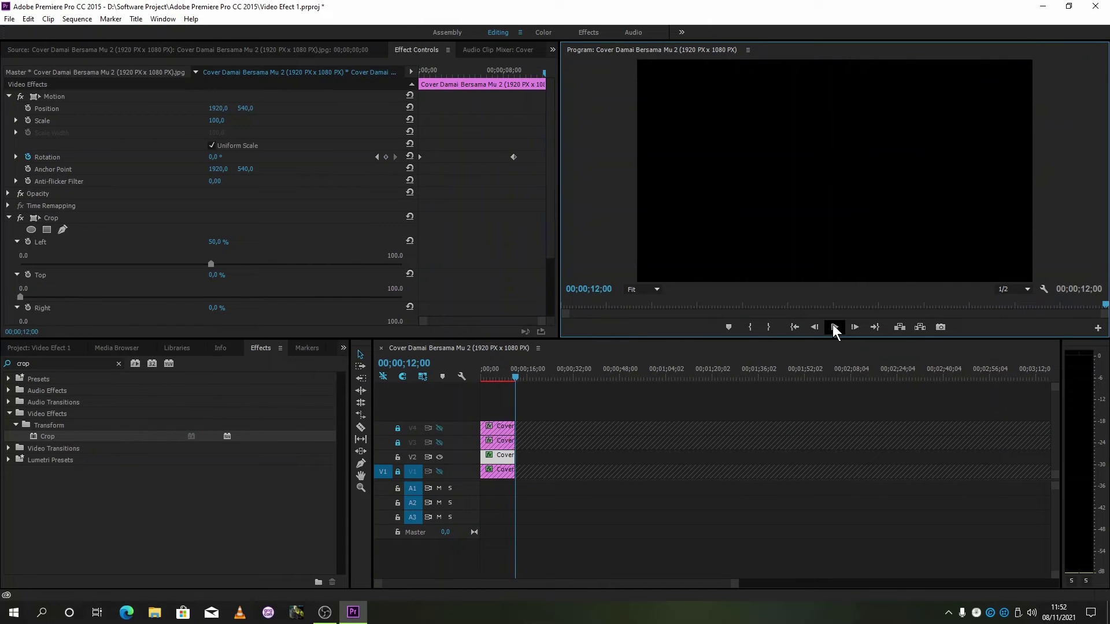
# Hide and lock track V2, unlock and show V3, and select its clip with the playhead at the sequence start.
pyautogui.click(439, 457)
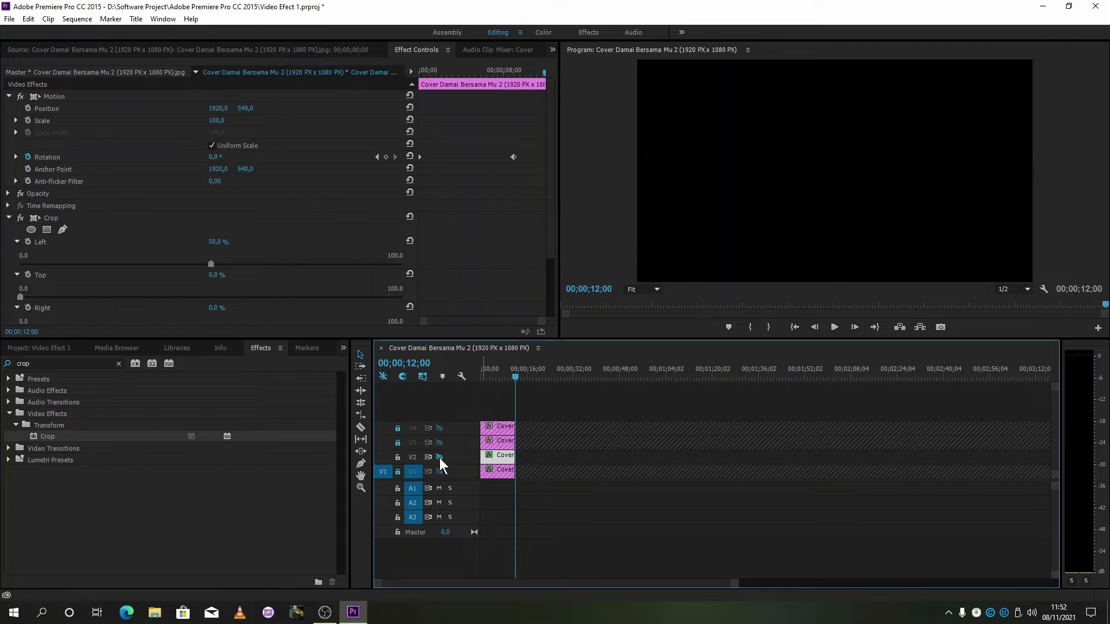
pyautogui.click(397, 456)
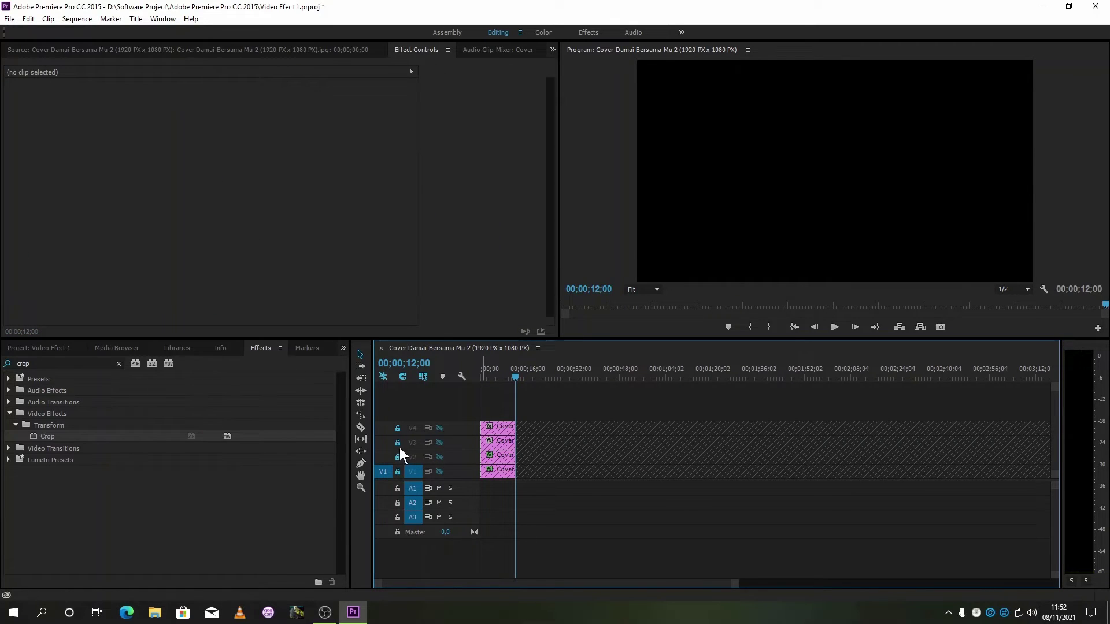
pyautogui.click(398, 442)
pyautogui.click(439, 442)
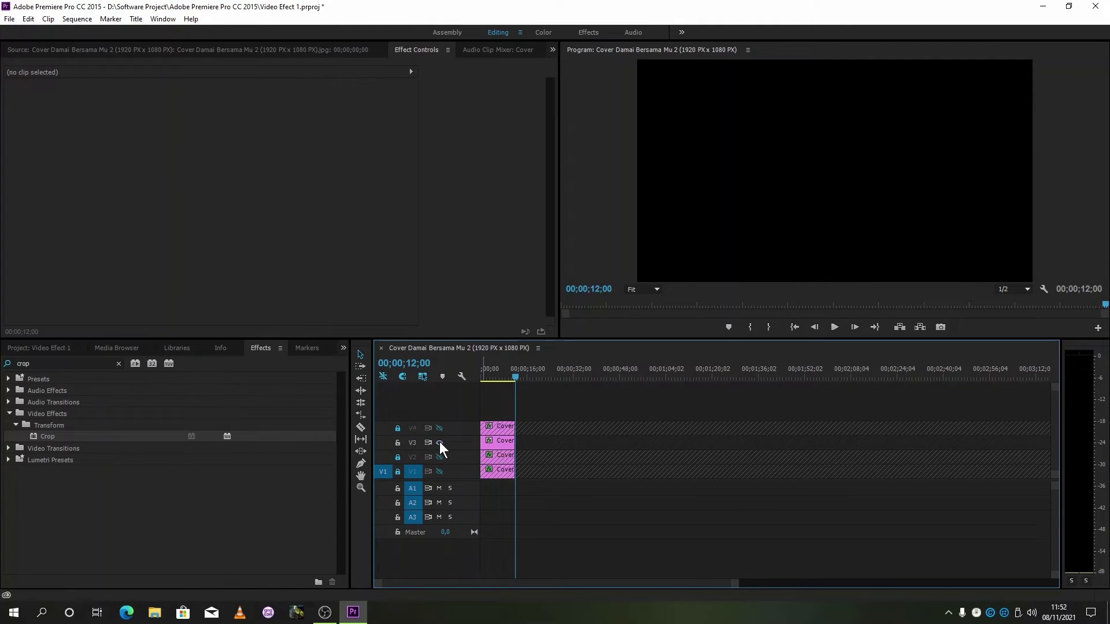
pyautogui.click(507, 440)
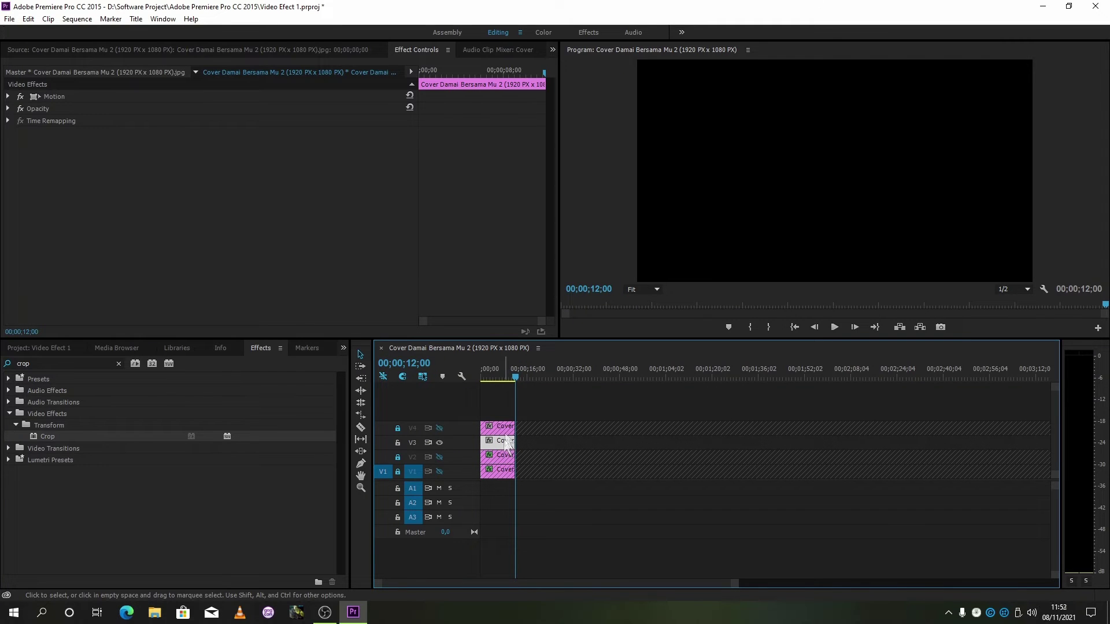
pyautogui.click(513, 372)
pyautogui.moveTo(495, 374); pyautogui.dragTo(481, 371)
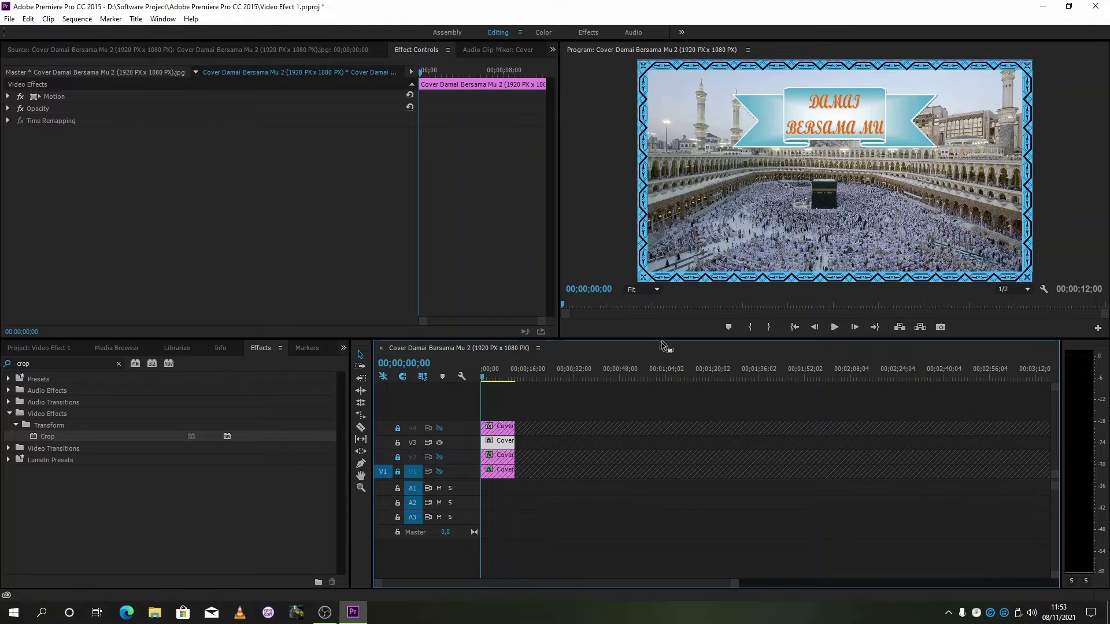
# Move the V3 clip's anchor point to the middle of the image's left edge at 0,0 / 540,0 and test the rotation.
pyautogui.click(742, 176)
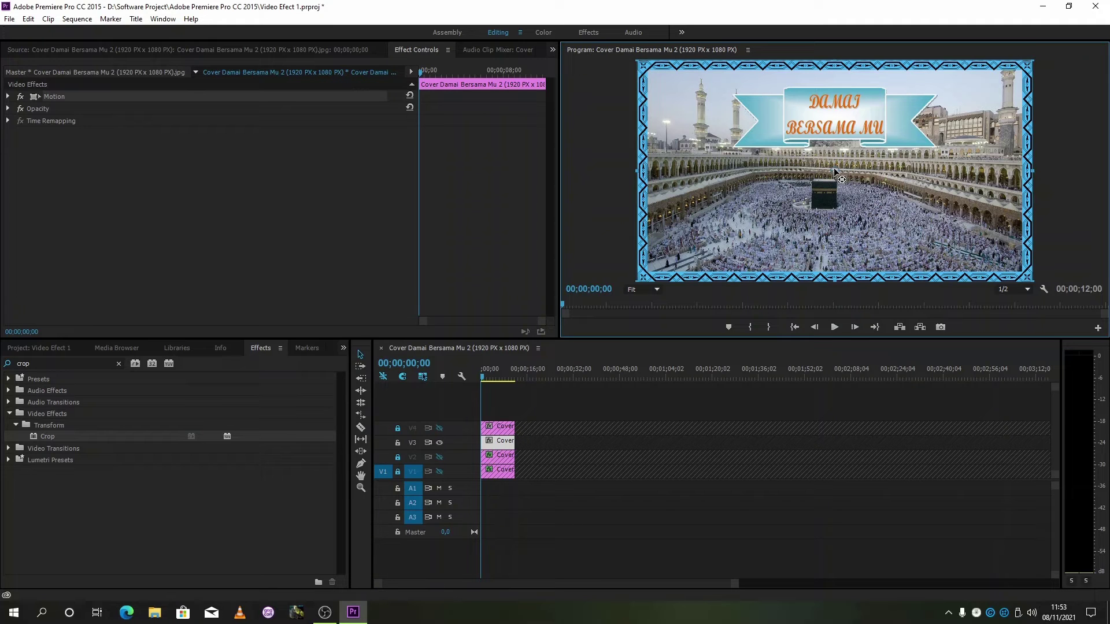
pyautogui.moveTo(836, 171); pyautogui.dragTo(639, 174)
pyautogui.click(8, 96)
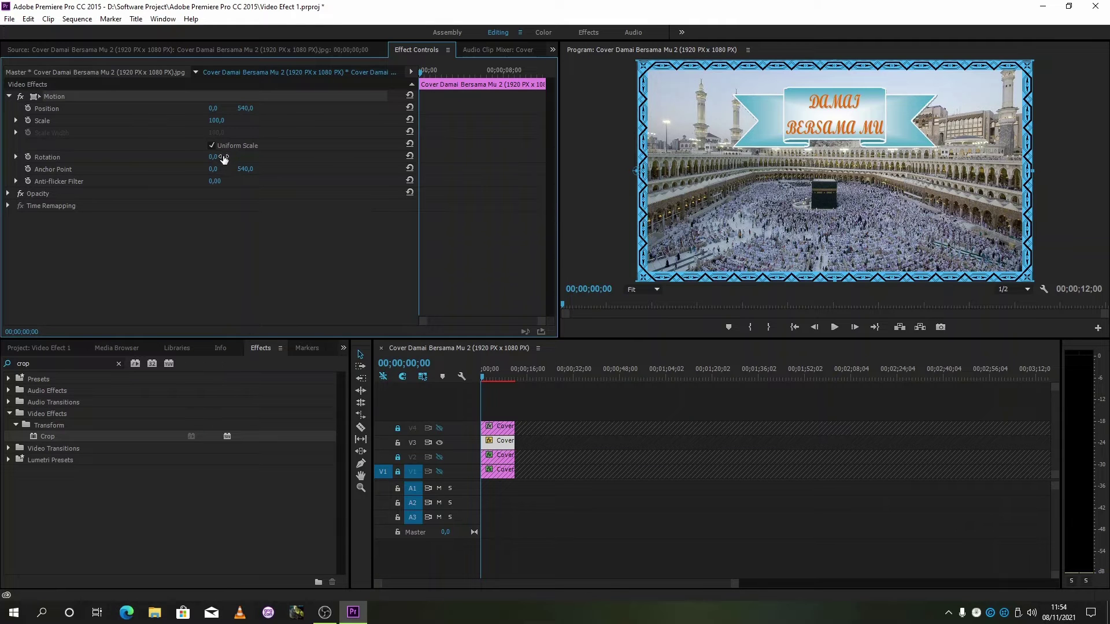
pyautogui.moveTo(224, 160)
pyautogui.mouseDown()
pyautogui.moveTo(329, 160)
pyautogui.moveTo(224, 159)
pyautogui.mouseUp()
# Apply the Crop effect to the V3 clip and set Top and Right to 50,0 % to keep the lower-left quarter.
pyautogui.moveTo(44, 437); pyautogui.dragTo(496, 442)
pyautogui.moveTo(496, 444); pyautogui.dragTo(496, 445)
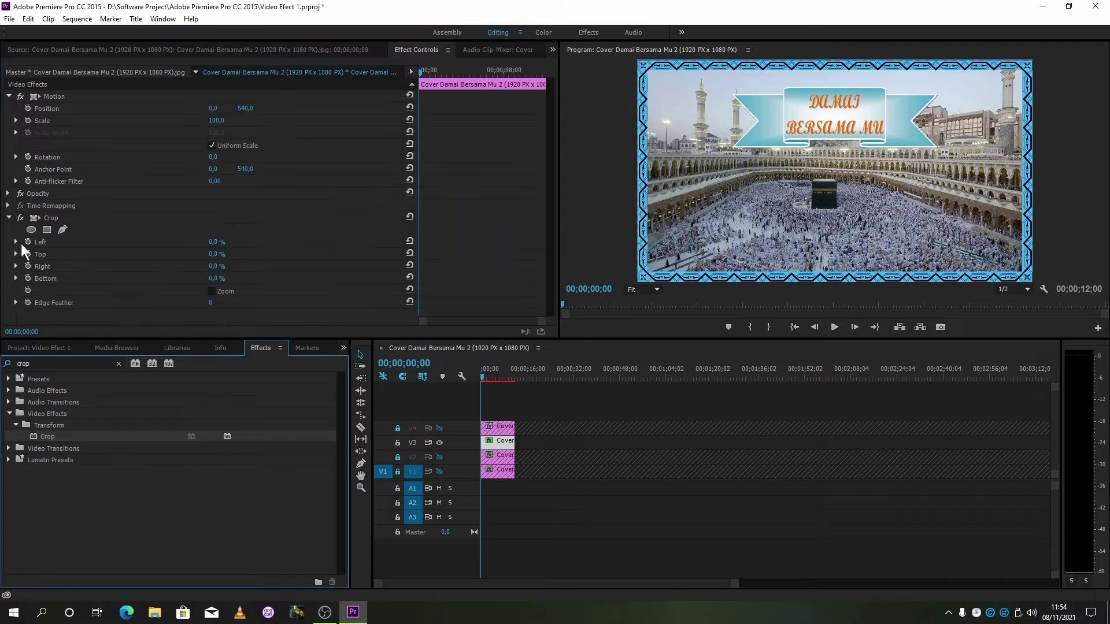
pyautogui.click(15, 241)
pyautogui.click(15, 275)
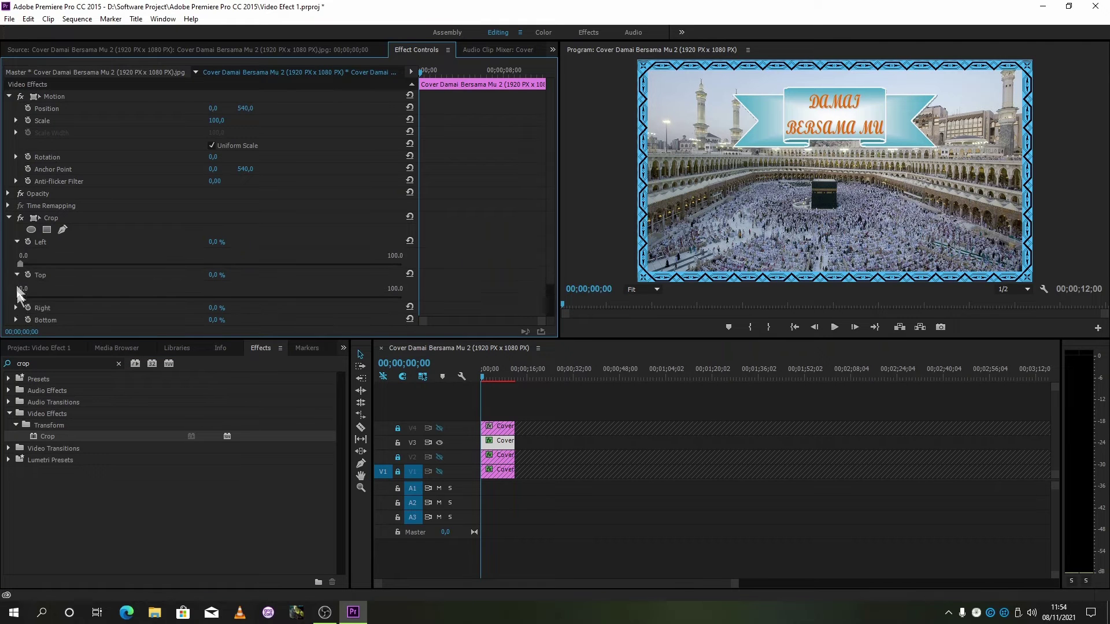
pyautogui.click(16, 308)
pyautogui.scroll(-2, 550, 233)
pyautogui.click(16, 283)
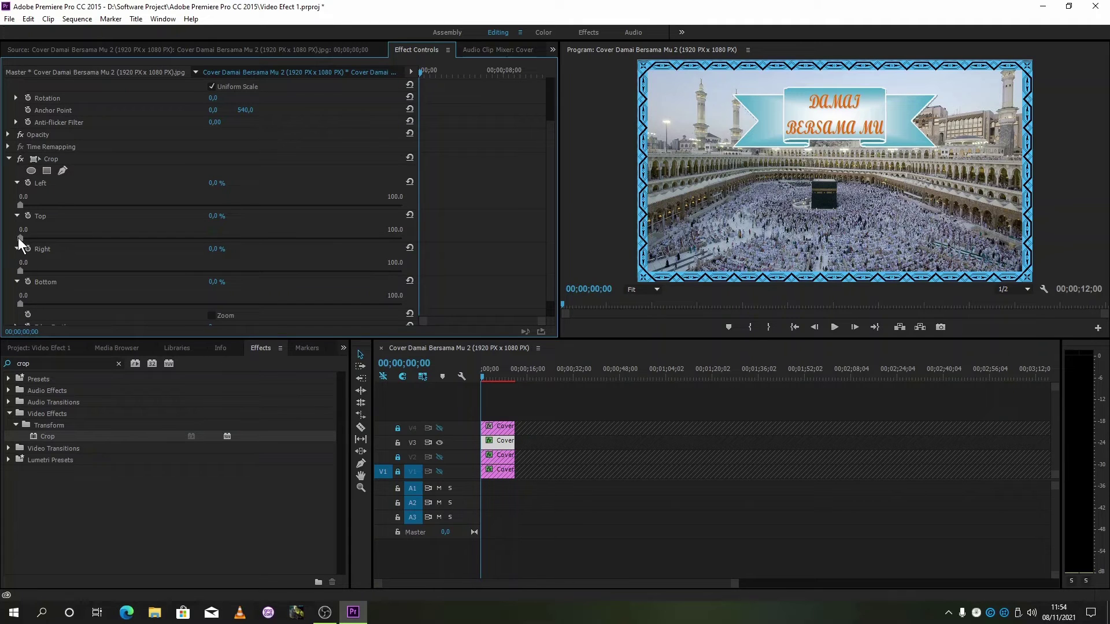
pyautogui.moveTo(19, 237); pyautogui.dragTo(210, 301)
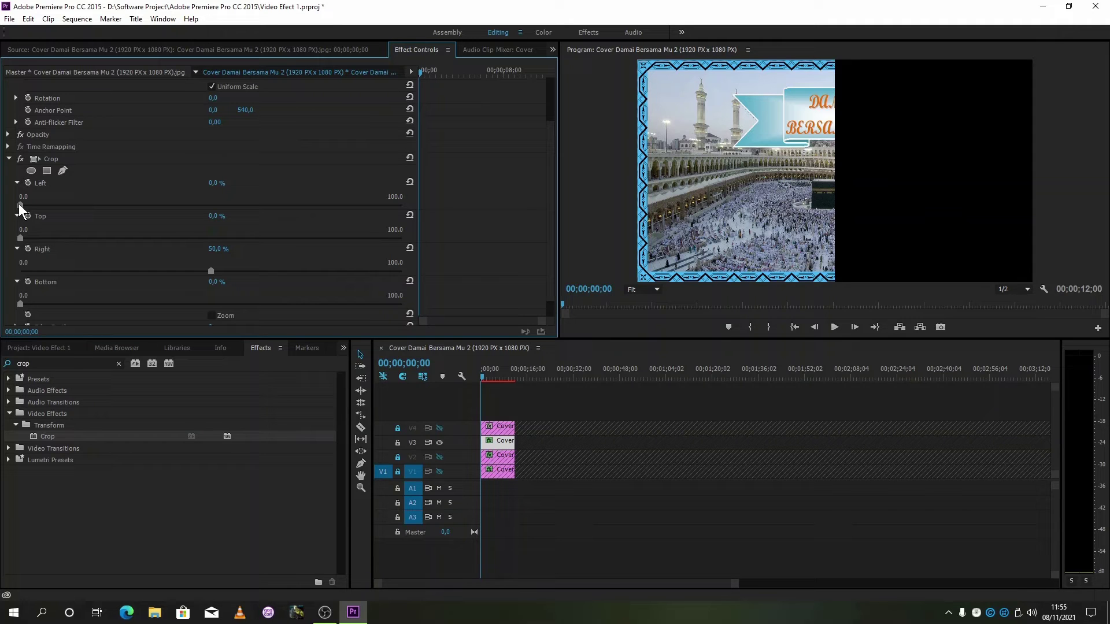
pyautogui.moveTo(20, 204); pyautogui.dragTo(218, 231)
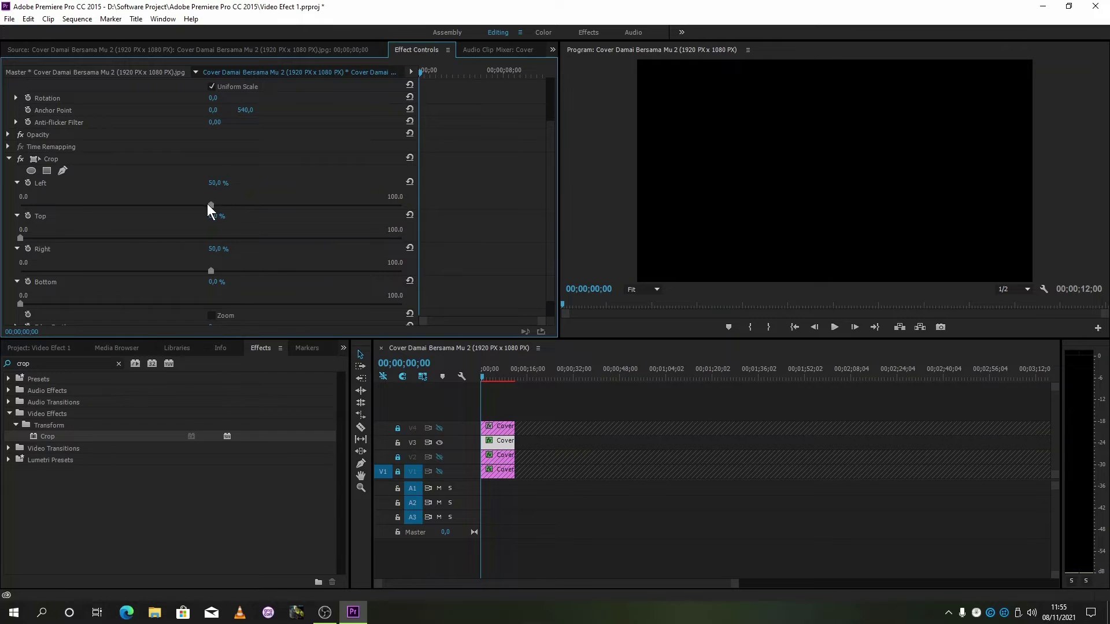
pyautogui.moveTo(207, 203); pyautogui.dragTo(211, 267)
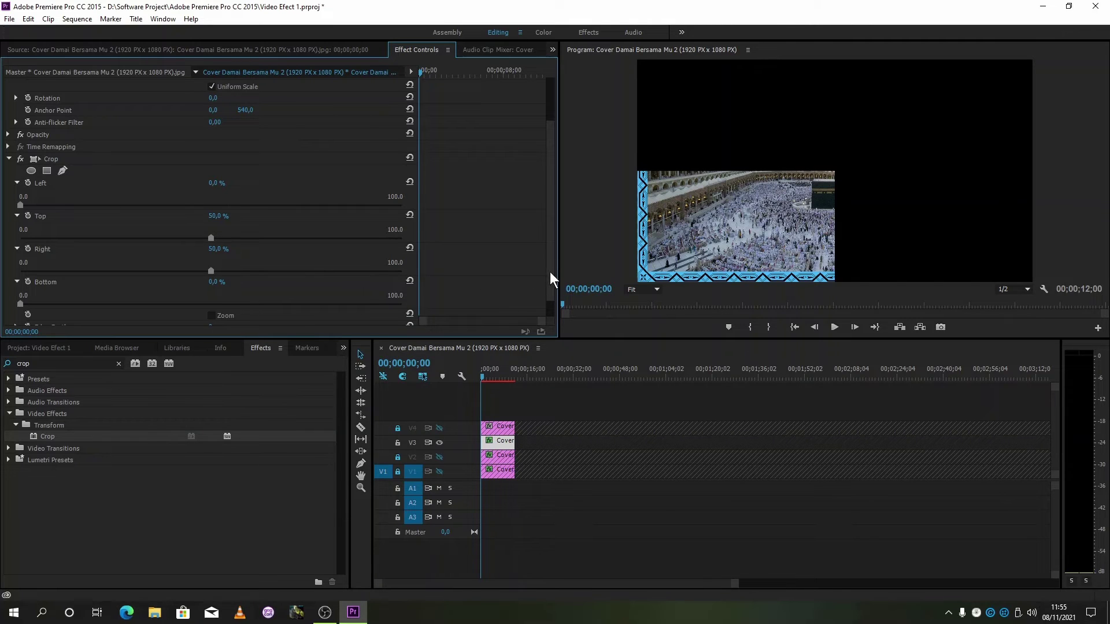
# Add a Rotation keyframe of 90,0° to the V3 clip at the sequence start.
pyautogui.scroll(-1, 553, 269)
pyautogui.moveTo(548, 248); pyautogui.dragTo(549, 185)
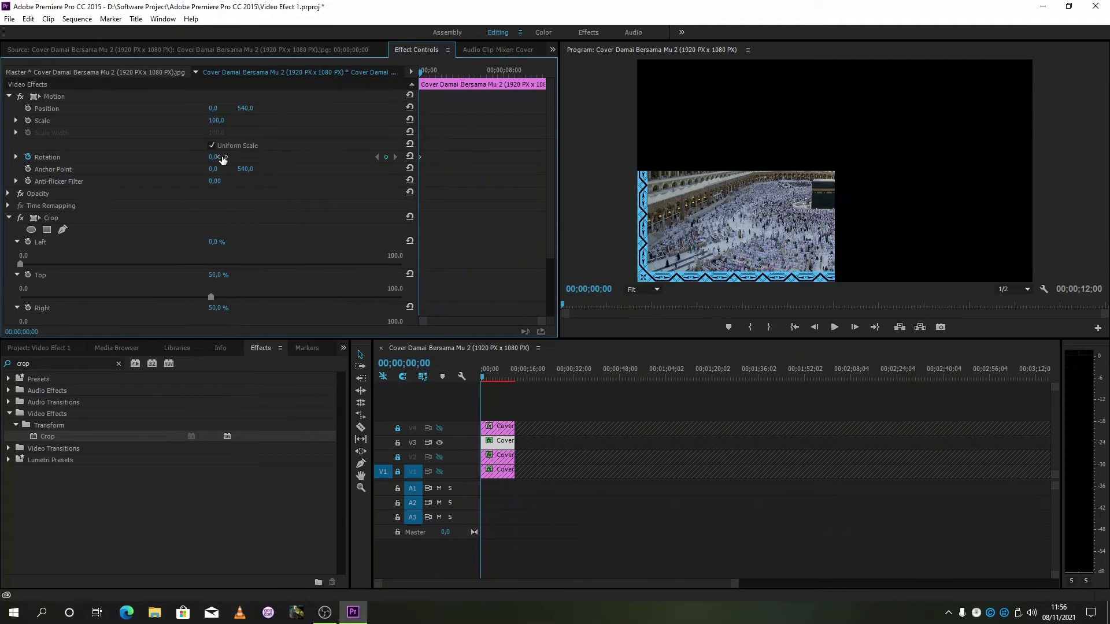
pyautogui.moveTo(223, 159); pyautogui.dragTo(276, 159)
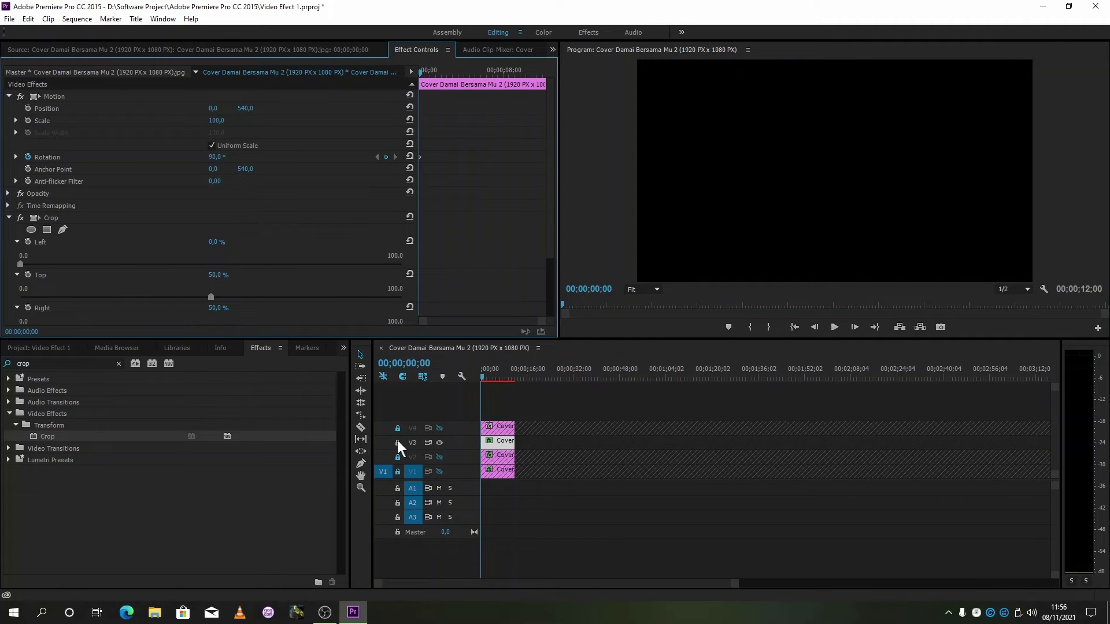
# Hide and lock track V3, unlock and show V2, and move the playhead to its clip's second Rotation keyframe at 00;00;09;00.
pyautogui.click(440, 443)
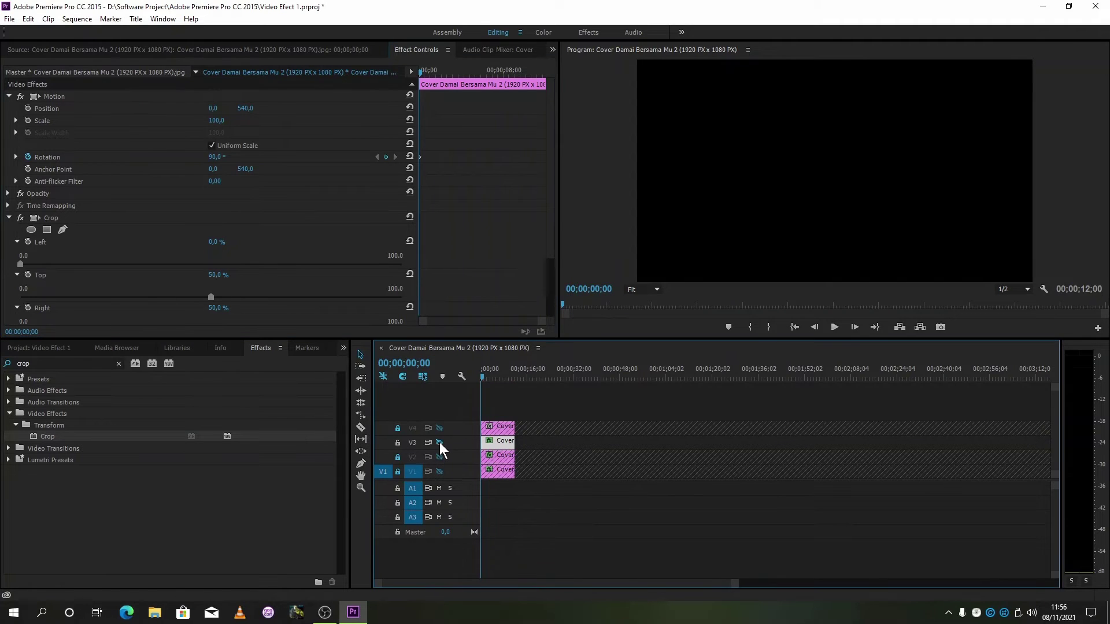
pyautogui.click(397, 443)
pyautogui.click(398, 442)
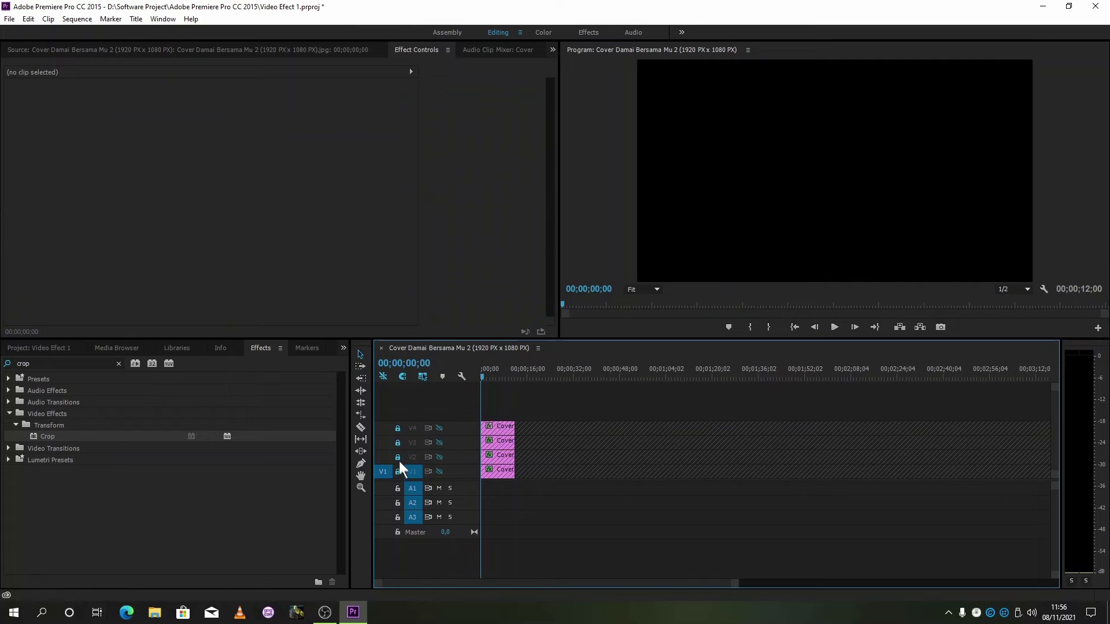
pyautogui.click(397, 457)
pyautogui.click(441, 459)
pyautogui.click(498, 455)
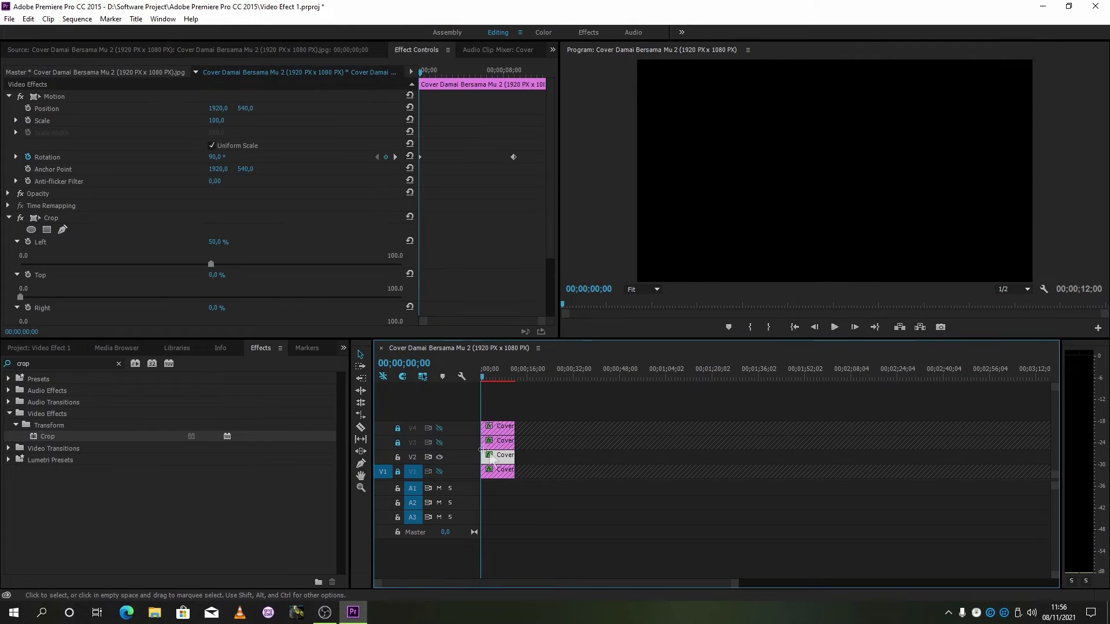
pyautogui.click(394, 156)
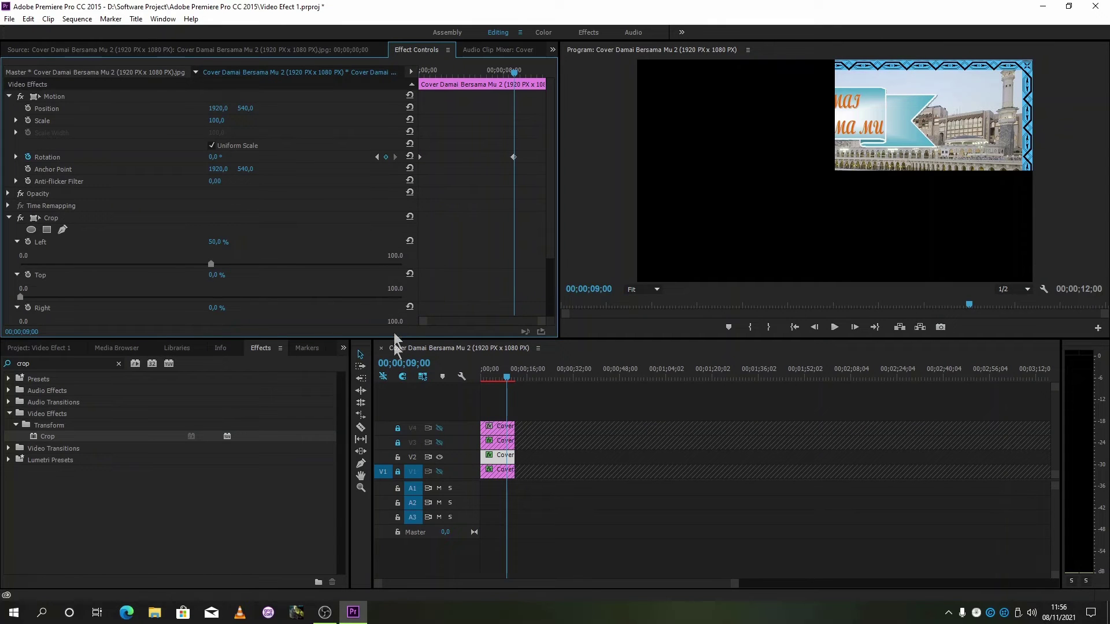
# Hide and lock track V2 again, unlock and show V3, and select its clip.
pyautogui.click(439, 456)
pyautogui.click(398, 456)
pyautogui.click(398, 442)
pyautogui.click(439, 443)
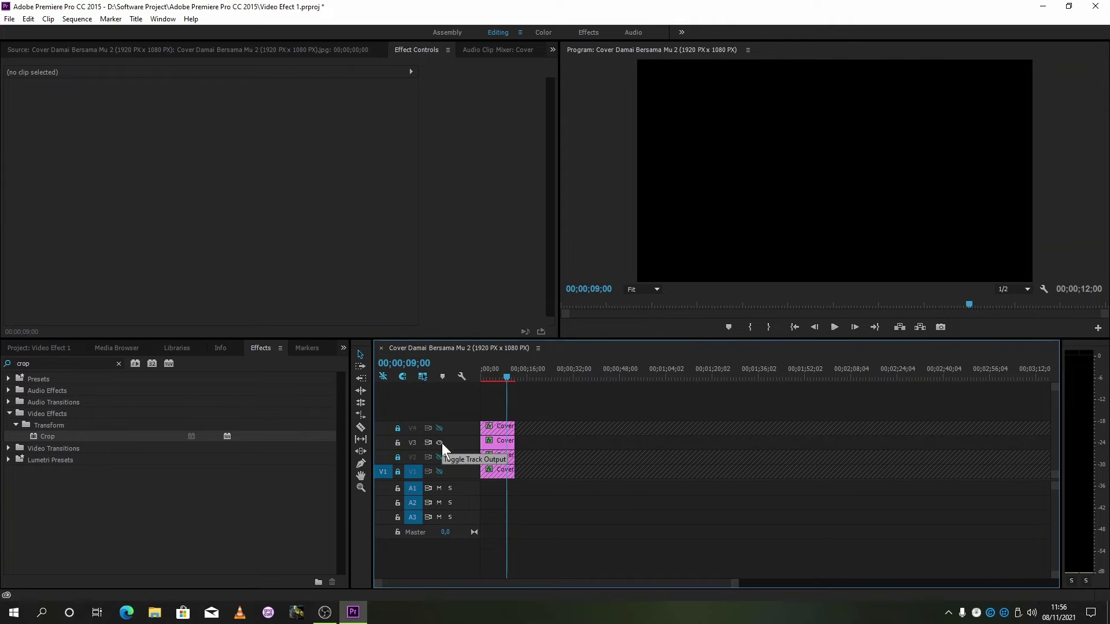
pyautogui.click(490, 441)
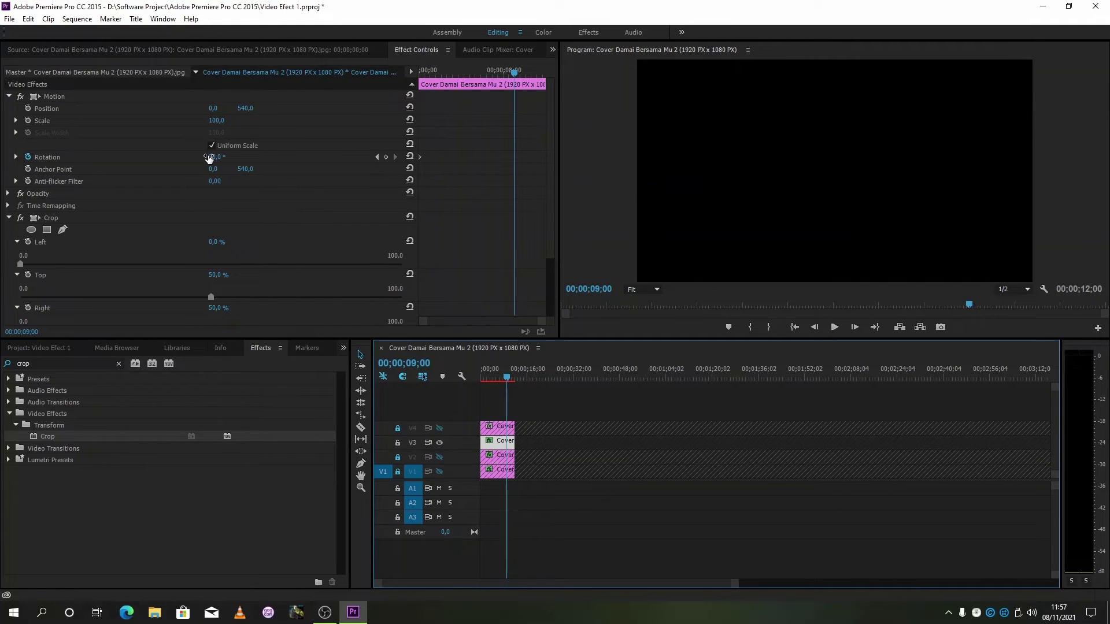
# Add a Rotation keyframe of 0,0° to the V3 clip at 00;00;09;00 and play the animation from the sequence start.
pyautogui.moveTo(209, 158); pyautogui.dragTo(157, 158)
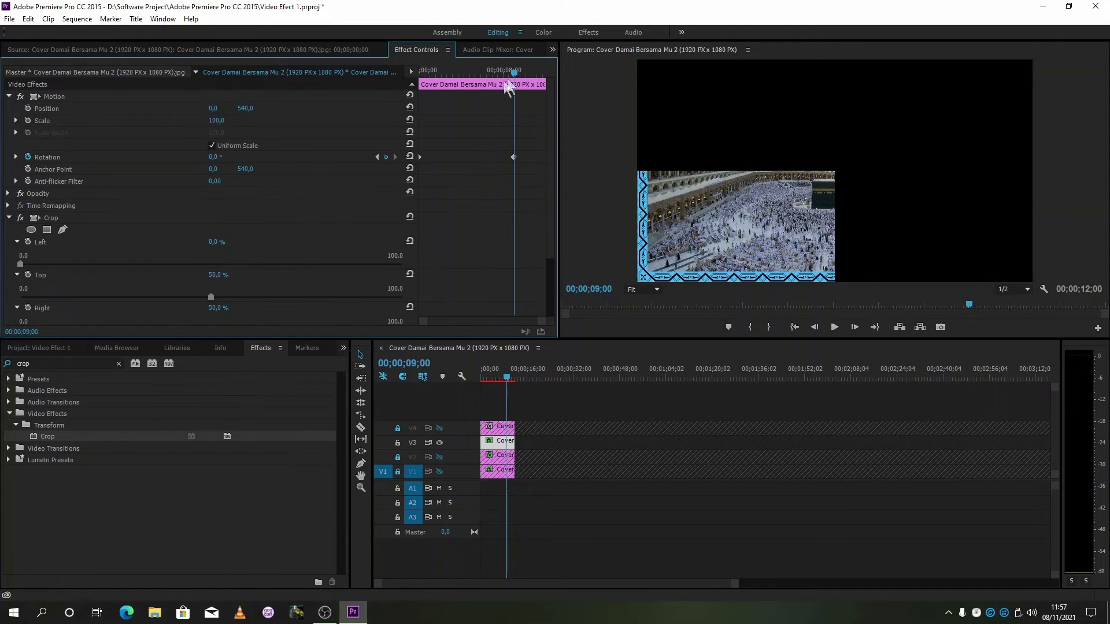
pyautogui.moveTo(514, 70); pyautogui.dragTo(411, 80)
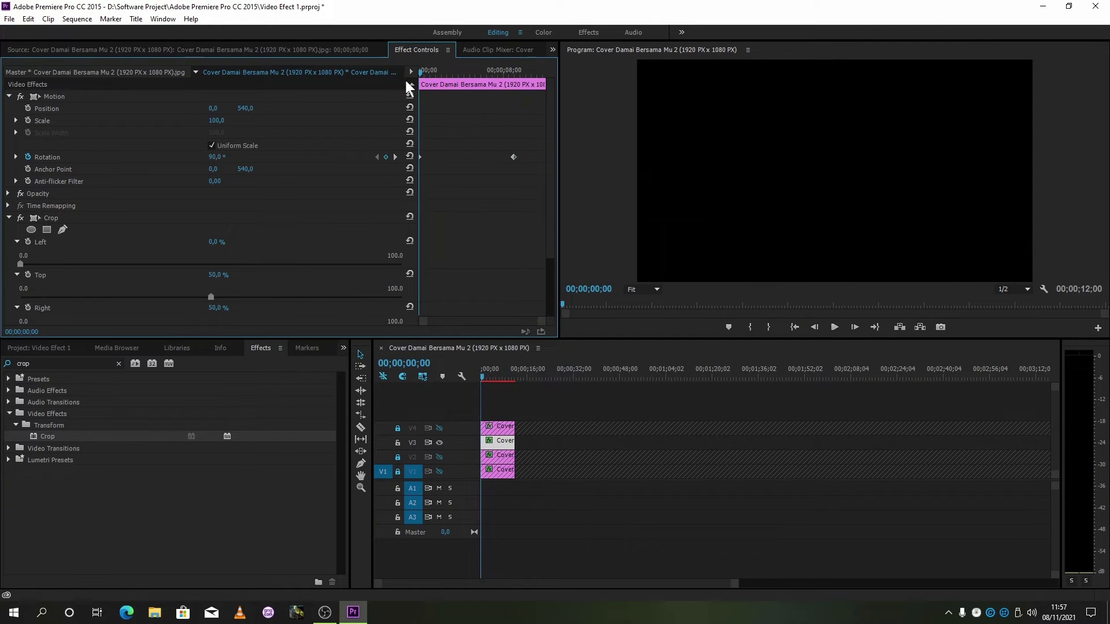
pyautogui.click(828, 325)
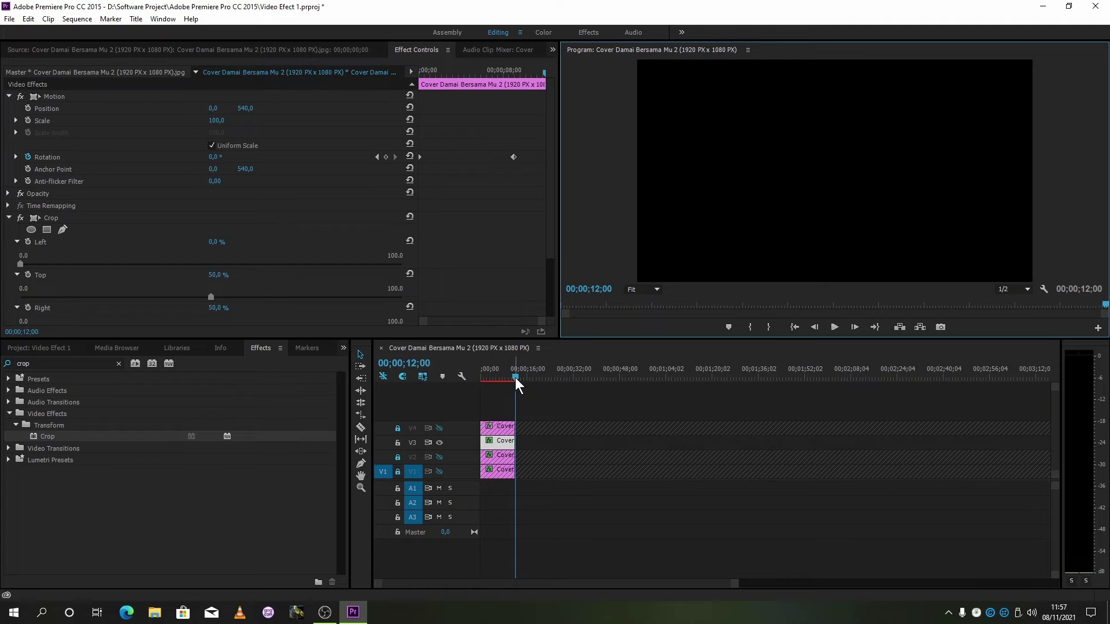
# Hide and lock track V3, unlock and show V4, and select its clip with the playhead at 00;00;03;06.
pyautogui.click(439, 443)
pyautogui.click(397, 442)
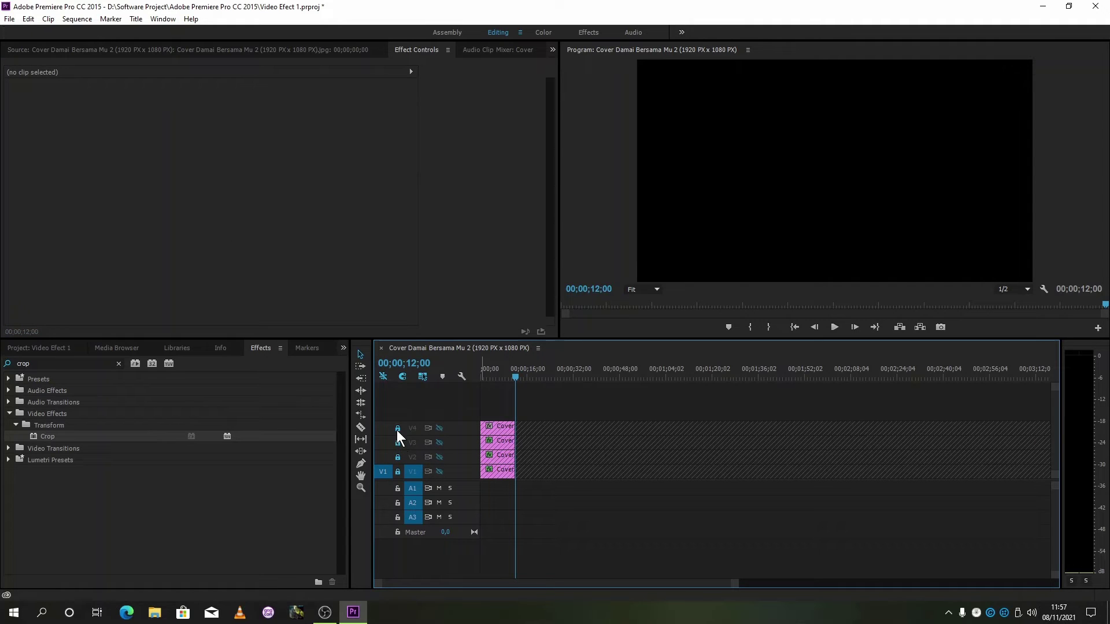
pyautogui.click(397, 429)
pyautogui.click(438, 427)
pyautogui.moveTo(513, 375); pyautogui.dragTo(490, 376)
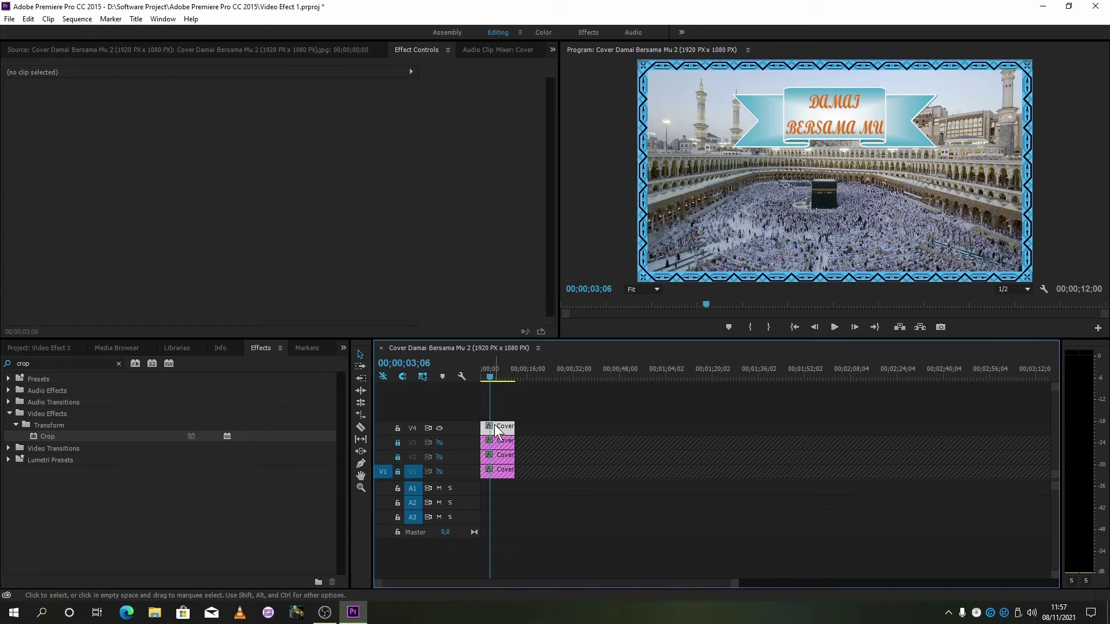
pyautogui.click(495, 427)
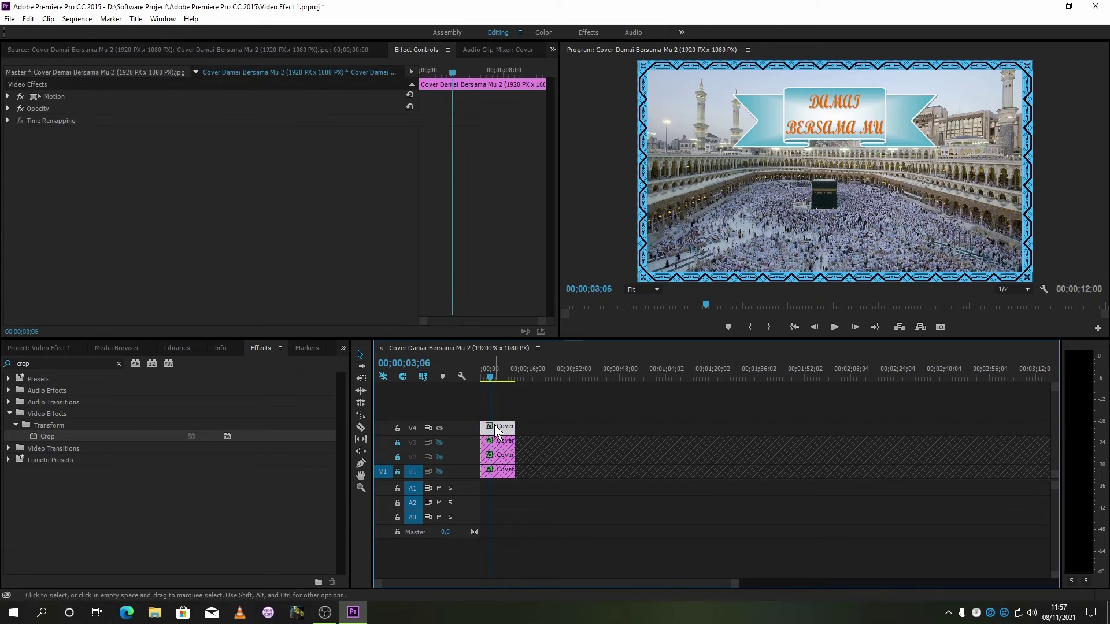
# Set the V4 clip's Position and Anchor Point to 1920,0 / 540,0 at the image's right edge and test the rotation.
pyautogui.click(750, 198)
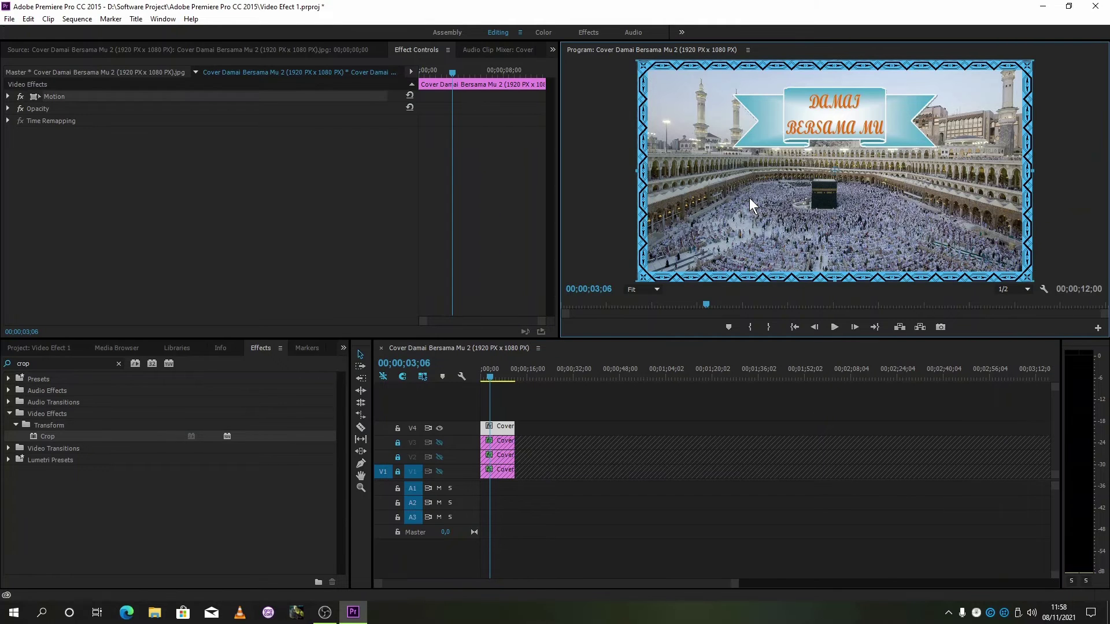
pyautogui.click(8, 96)
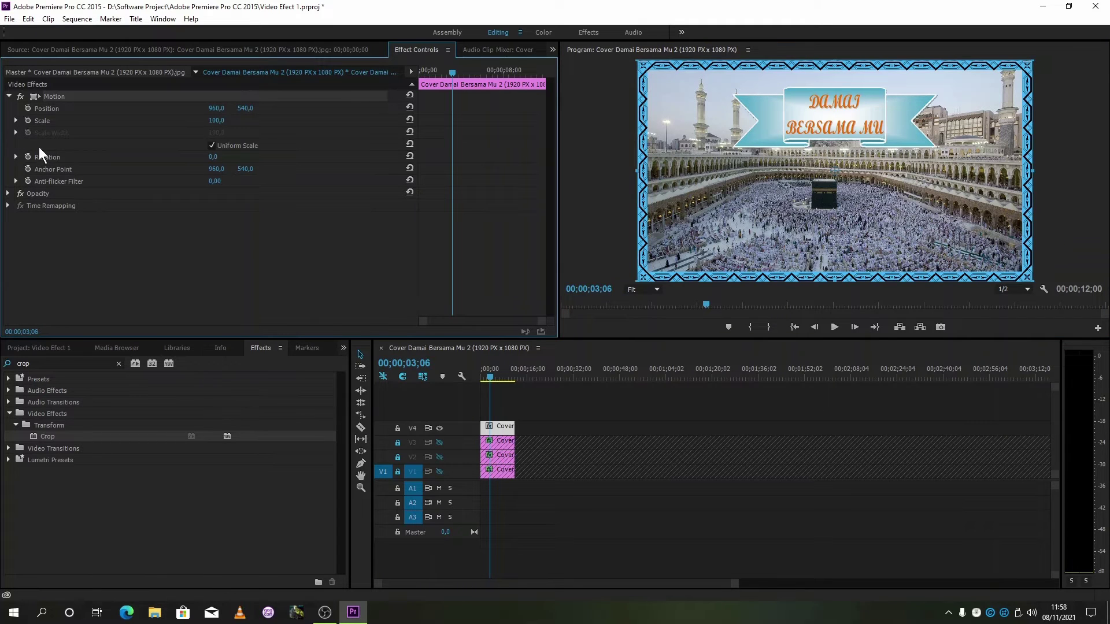
pyautogui.click(859, 184)
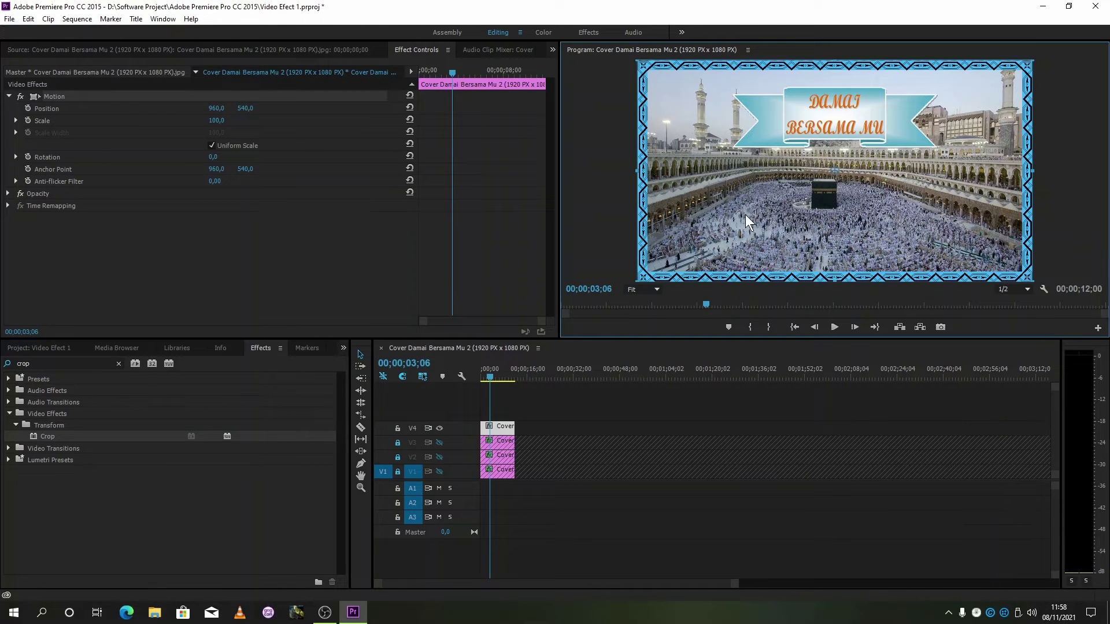
pyautogui.click(219, 109)
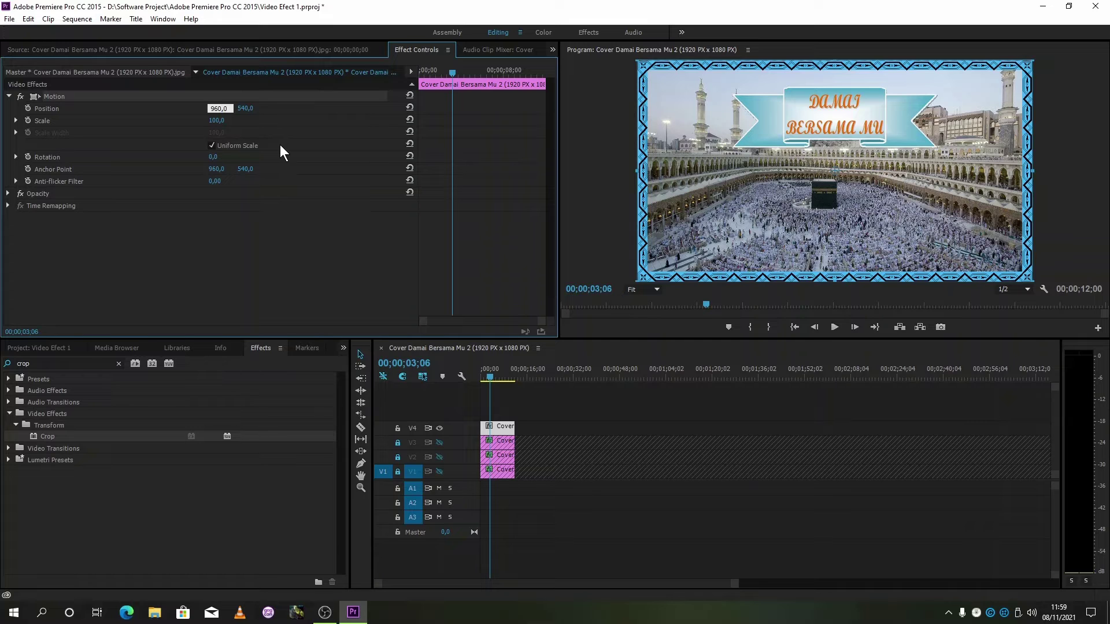
pyautogui.press('BackSpace')
pyautogui.press('BackSpace')
pyautogui.press('BackSpace')
pyautogui.write('1920')
pyautogui.press('Return')
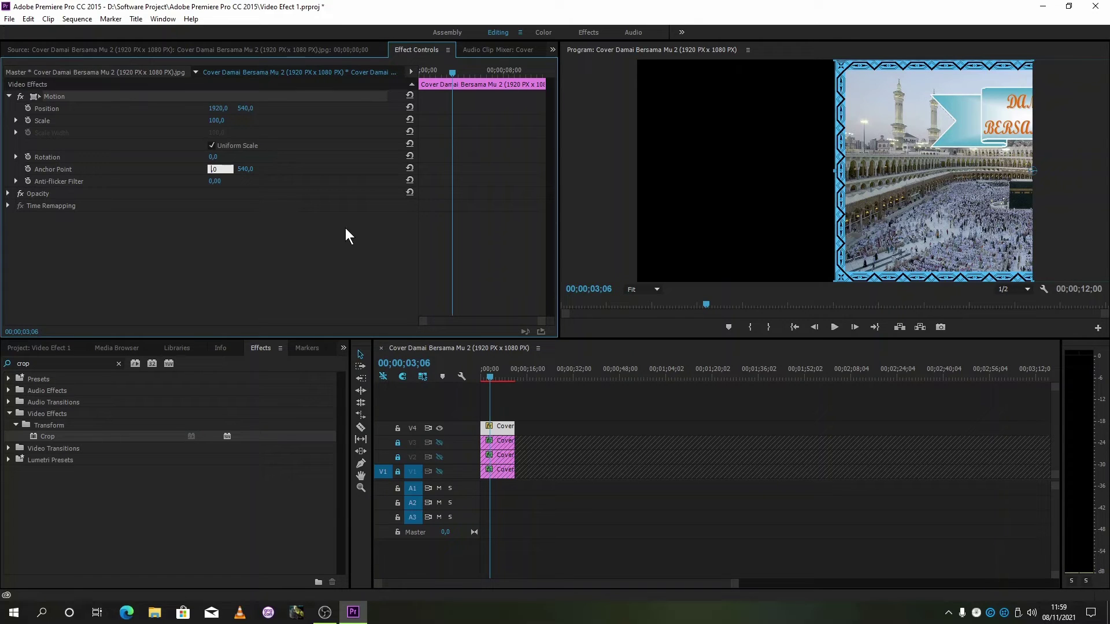
pyautogui.write('1920')
pyautogui.press('Return')
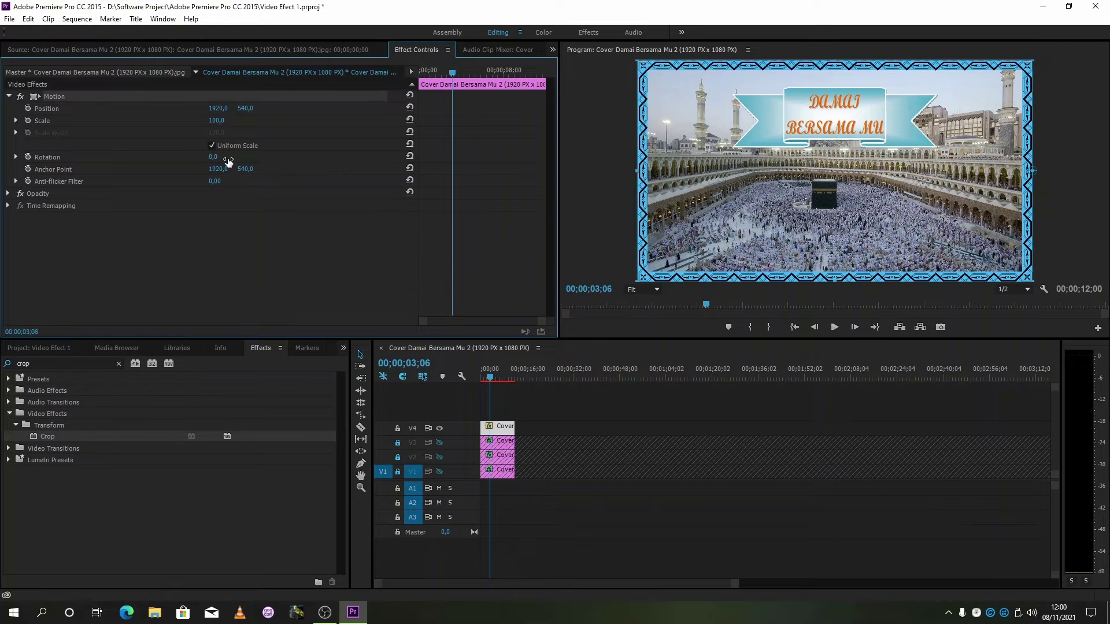
pyautogui.moveTo(225, 158)
pyautogui.mouseDown()
pyautogui.moveTo(273, 158)
pyautogui.moveTo(150, 158)
pyautogui.moveTo(228, 158)
pyautogui.mouseUp()
# Apply the Crop effect to the V4 clip and set Left and Top to 50,0 % to keep the lower-right quarter.
pyautogui.moveTo(46, 437); pyautogui.dragTo(500, 434)
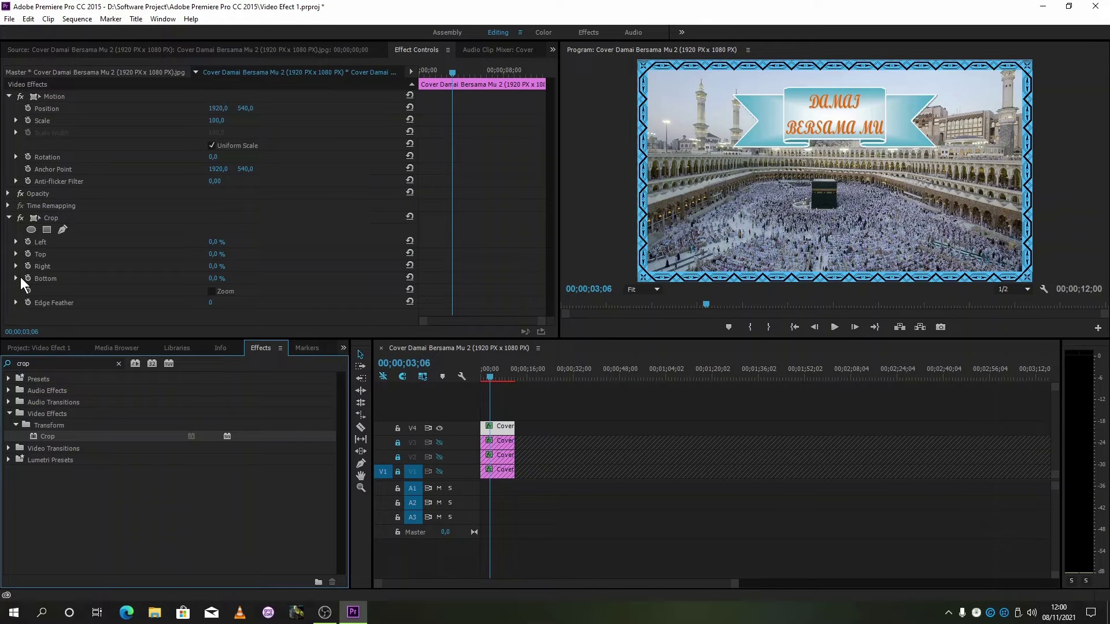
pyautogui.click(13, 240)
pyautogui.click(16, 242)
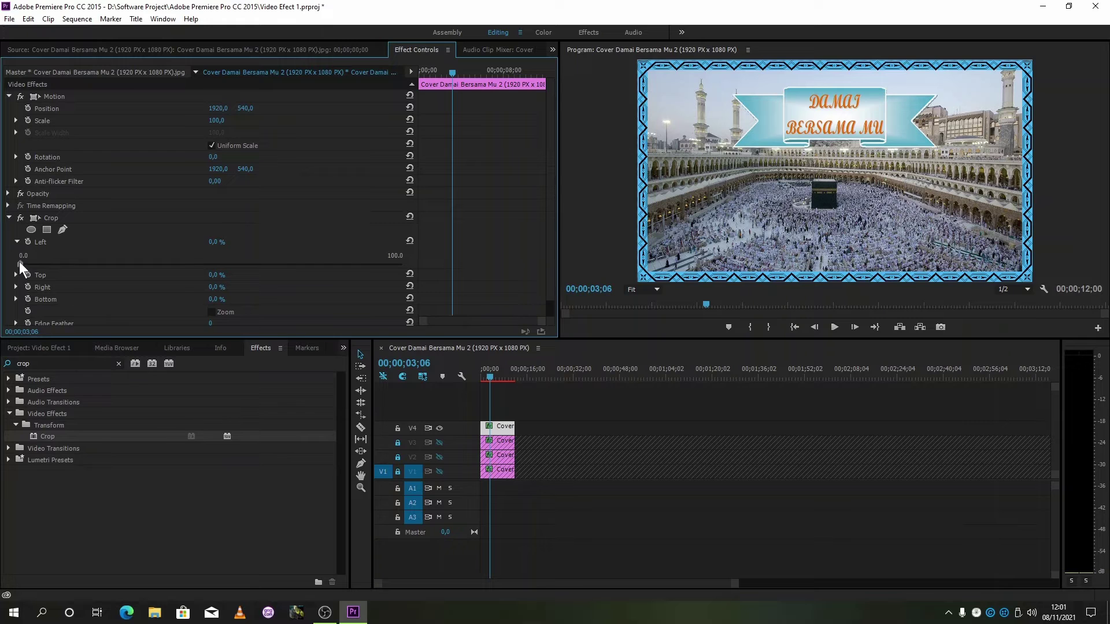
pyautogui.moveTo(19, 262); pyautogui.dragTo(210, 285)
pyautogui.moveTo(554, 266); pyautogui.dragTo(550, 305)
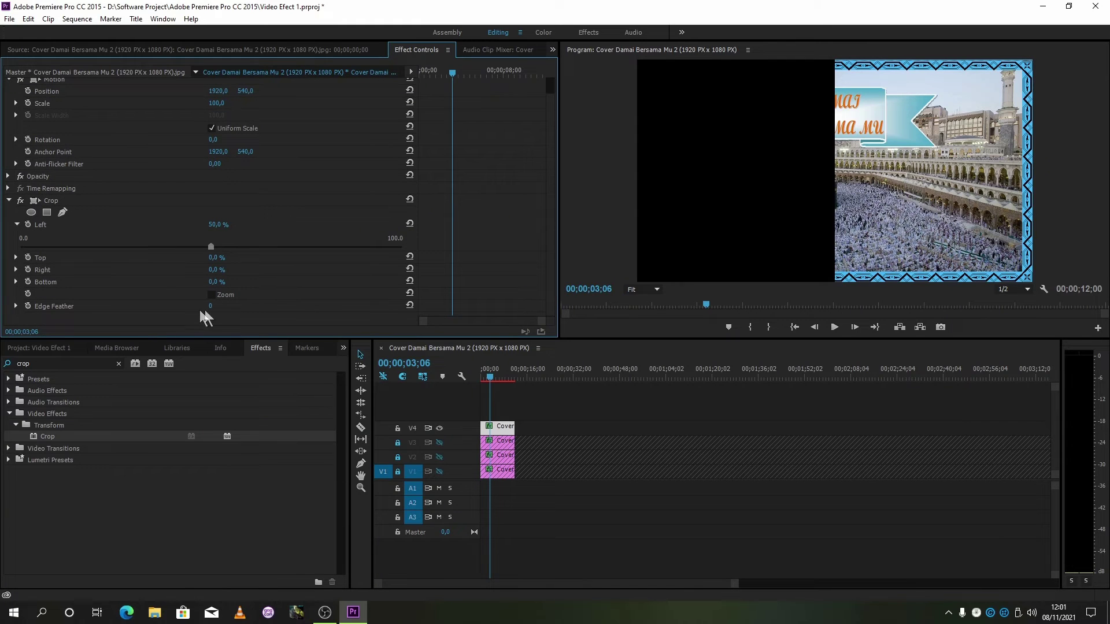
pyautogui.click(16, 257)
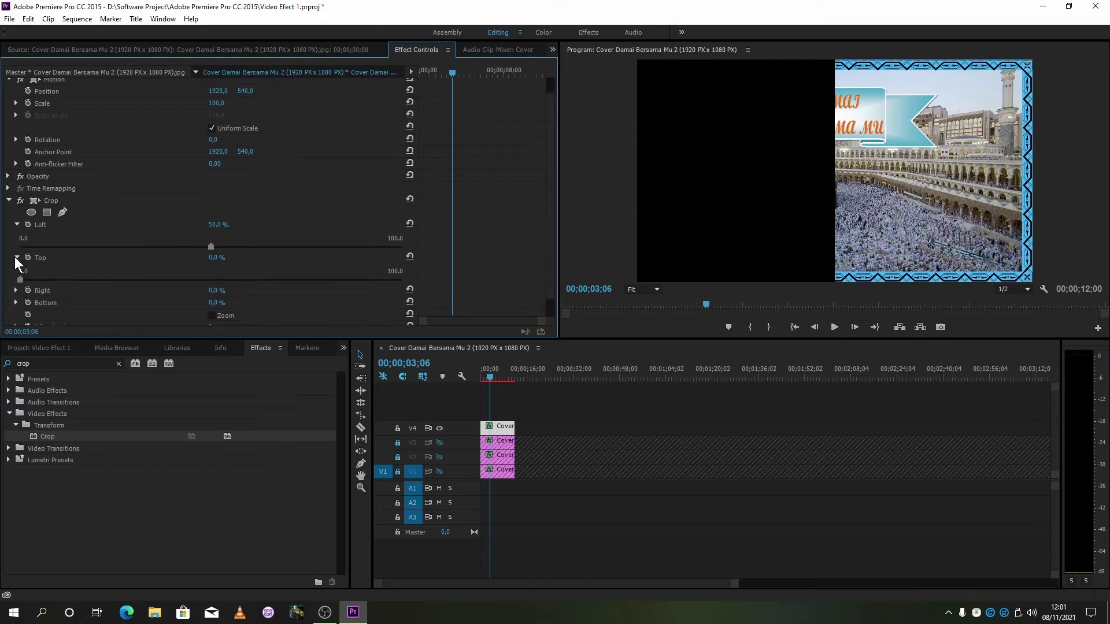
pyautogui.moveTo(19, 280); pyautogui.dragTo(210, 303)
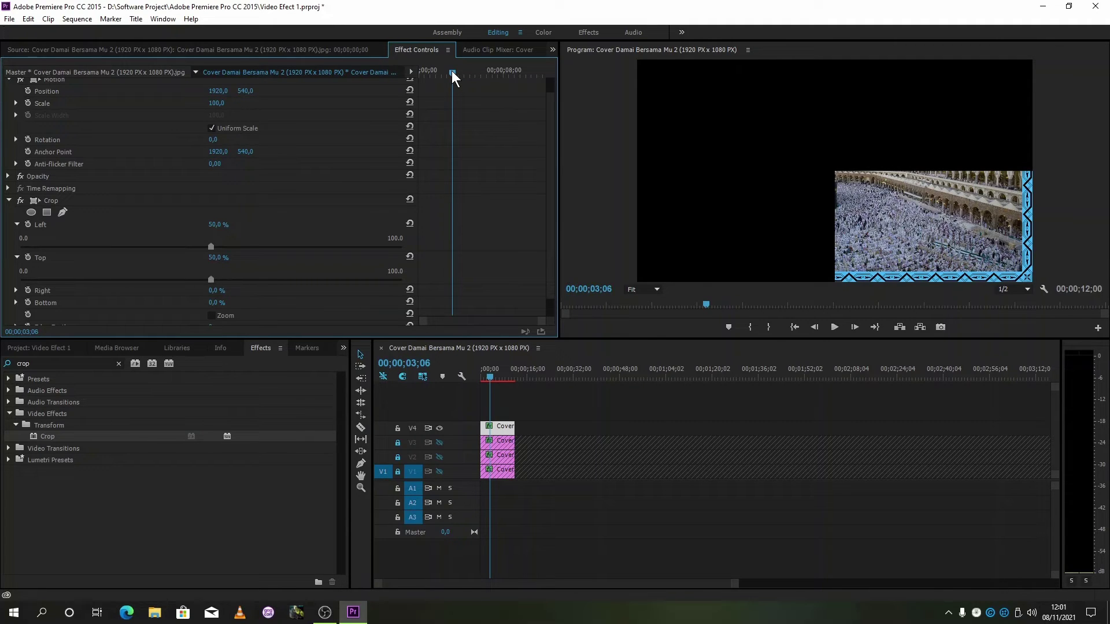
# Add a Rotation keyframe of -90,0° to the V4 clip at the sequence start.
pyautogui.moveTo(452, 71); pyautogui.dragTo(414, 70)
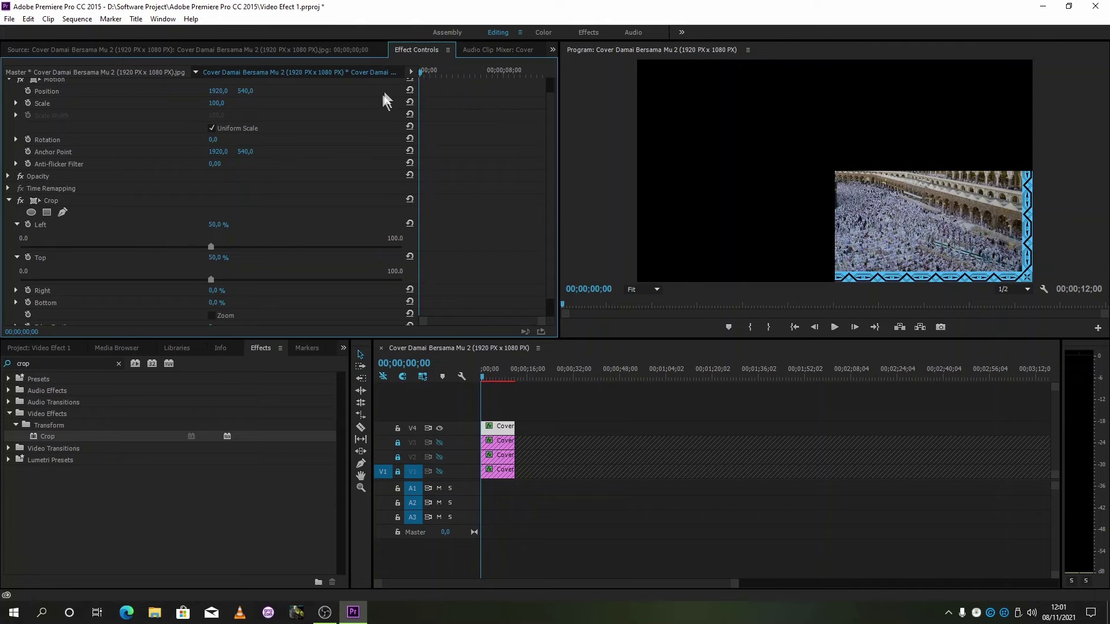
pyautogui.moveTo(549, 216); pyautogui.dragTo(552, 186)
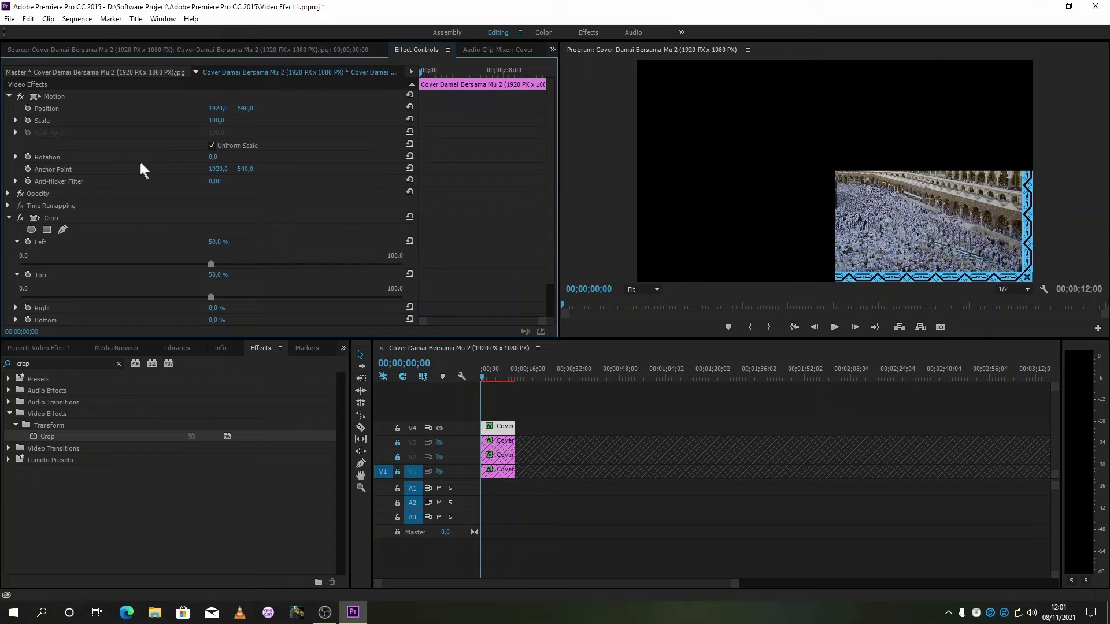
pyautogui.click(28, 156)
pyautogui.moveTo(226, 160); pyautogui.dragTo(174, 160)
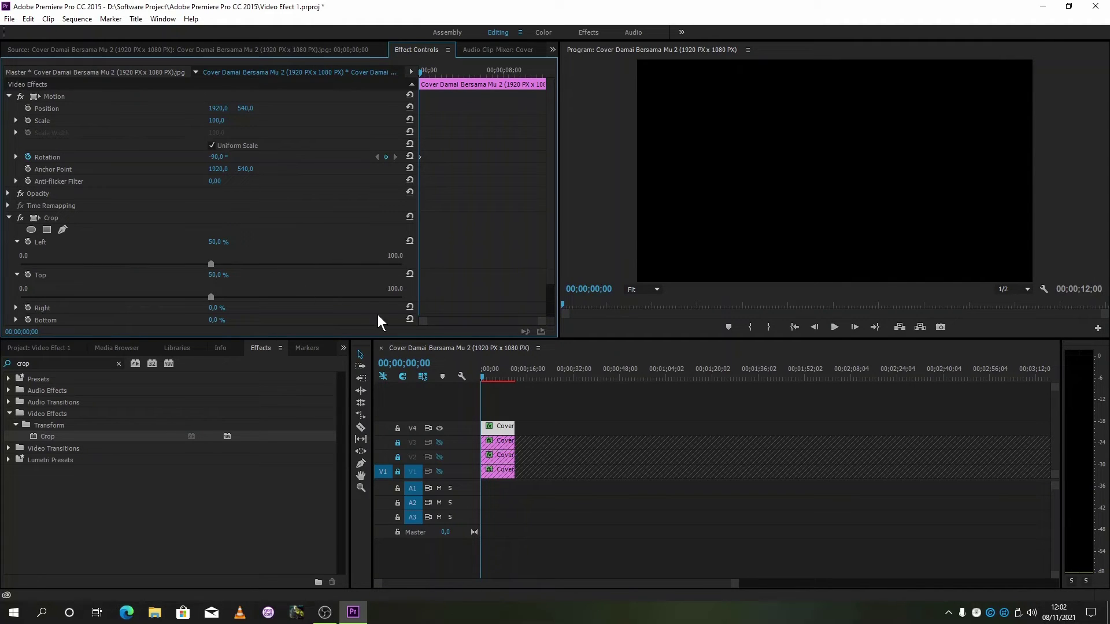
# Lock track V4, unlock and show V3, and move the playhead to its clip's second Rotation keyframe at 00;00;09;00.
pyautogui.click(439, 428)
pyautogui.click(439, 429)
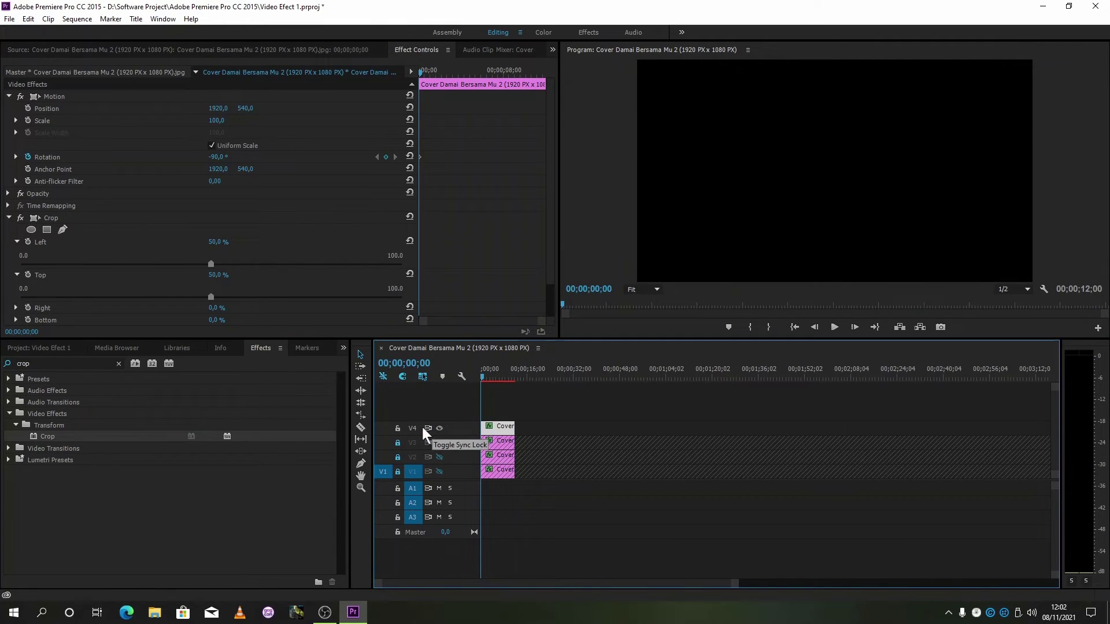
pyautogui.click(397, 427)
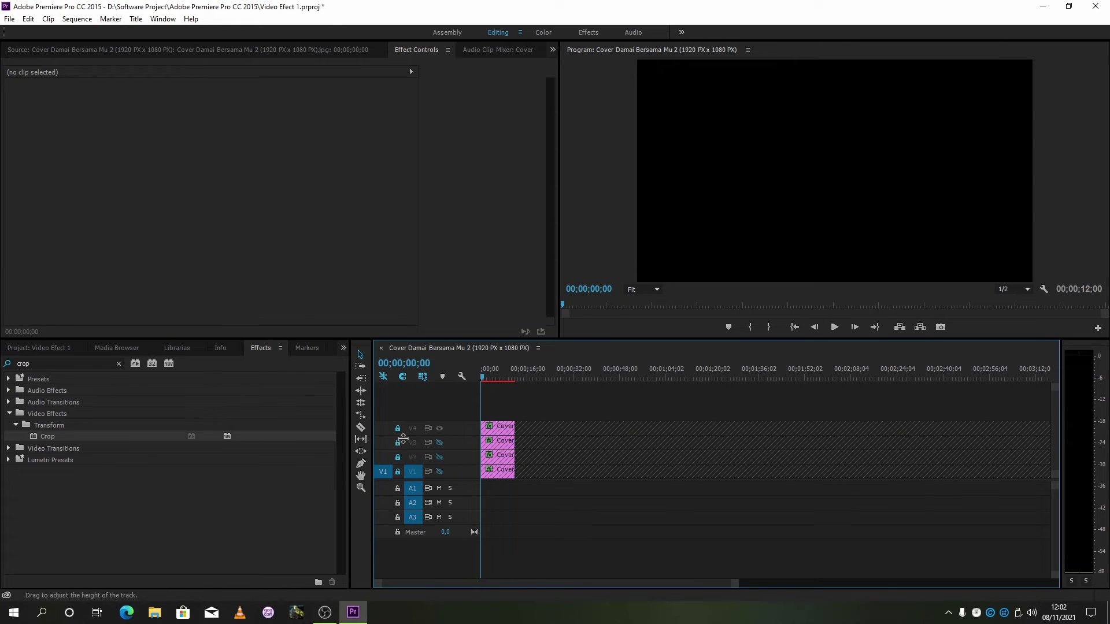
pyautogui.click(398, 443)
pyautogui.click(439, 443)
pyautogui.click(504, 442)
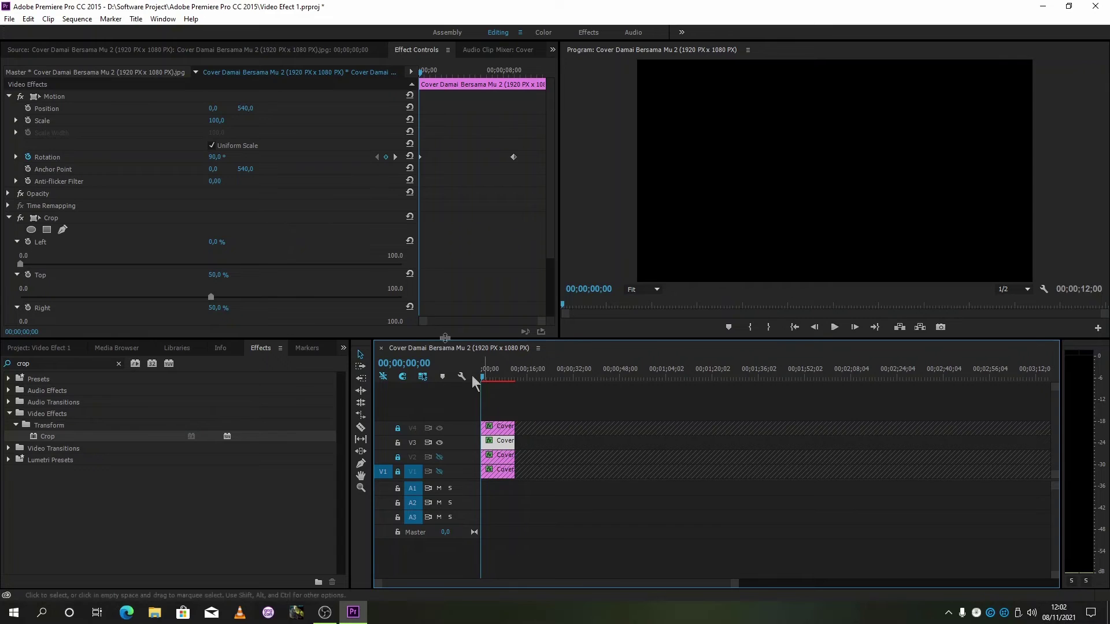
pyautogui.click(396, 156)
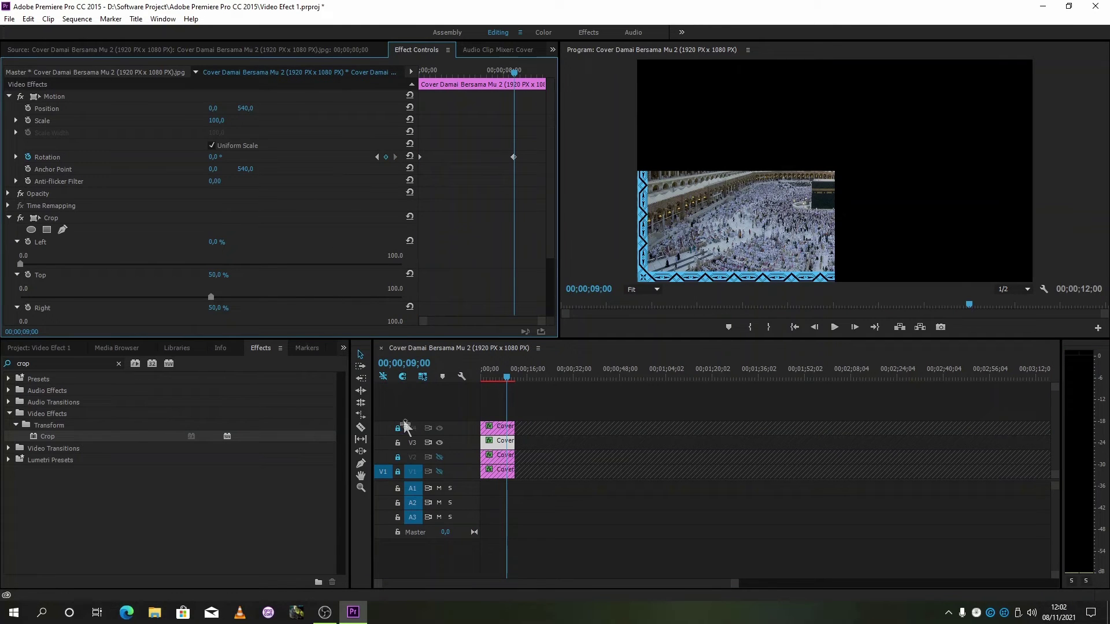
# Hide and lock track V3, unlock V4, and add a Rotation keyframe of 0,0° to its clip at 00;00;09;00.
pyautogui.click(440, 442)
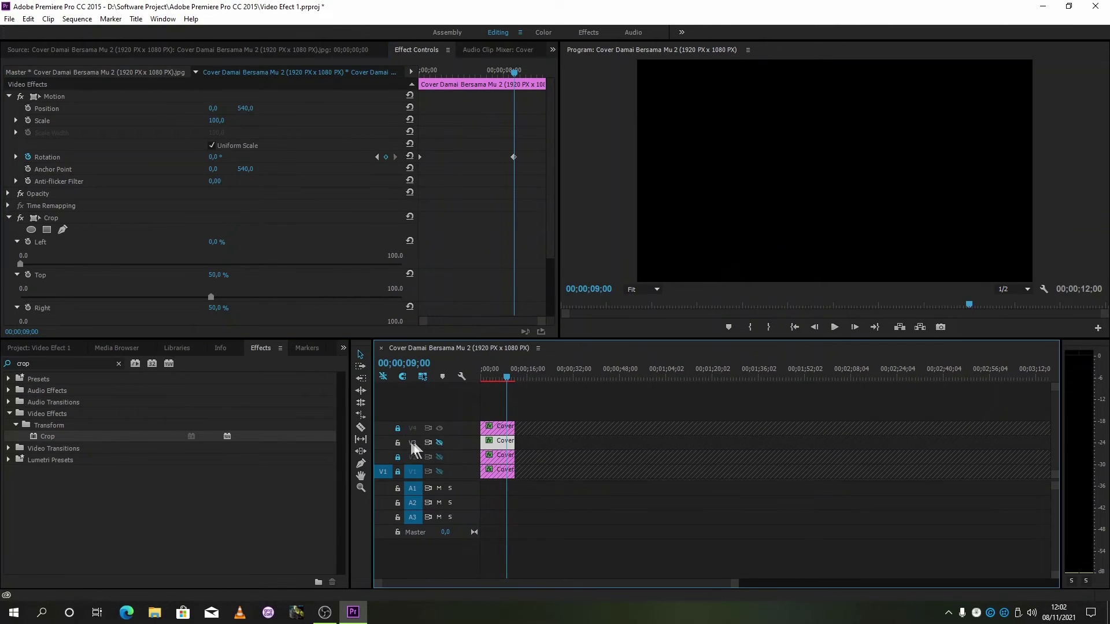
pyautogui.click(398, 442)
pyautogui.click(398, 428)
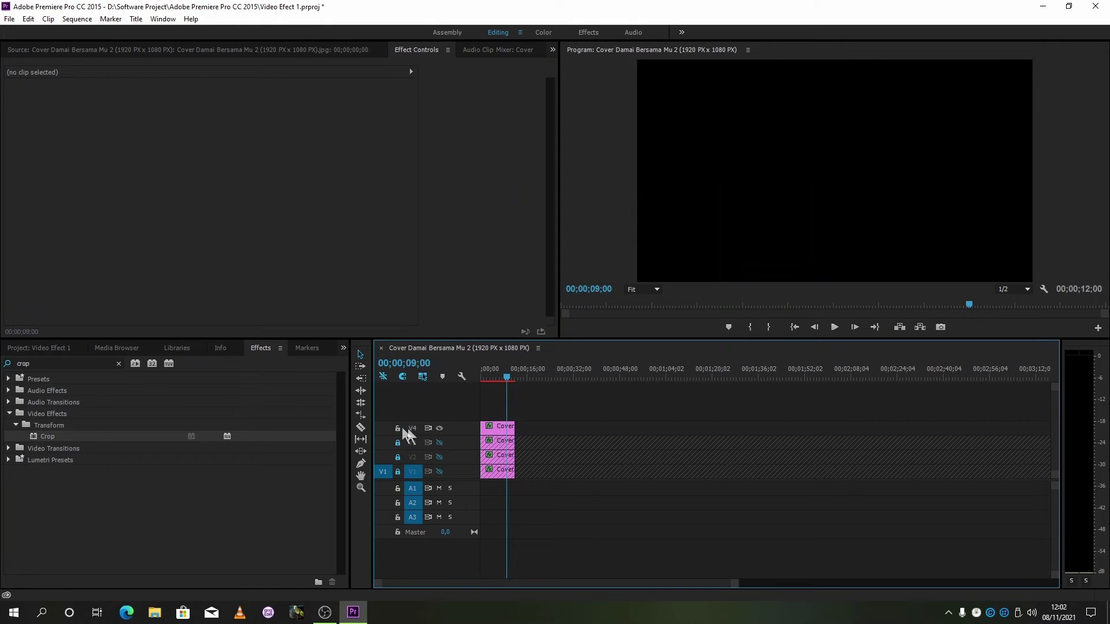
pyautogui.click(487, 424)
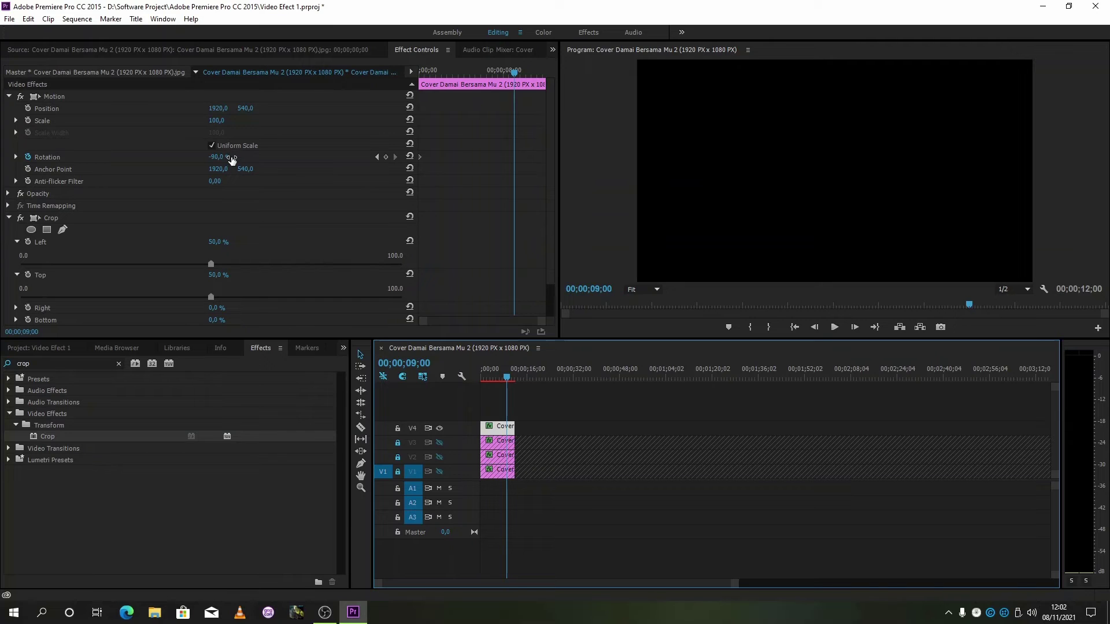
pyautogui.moveTo(235, 158); pyautogui.dragTo(240, 158)
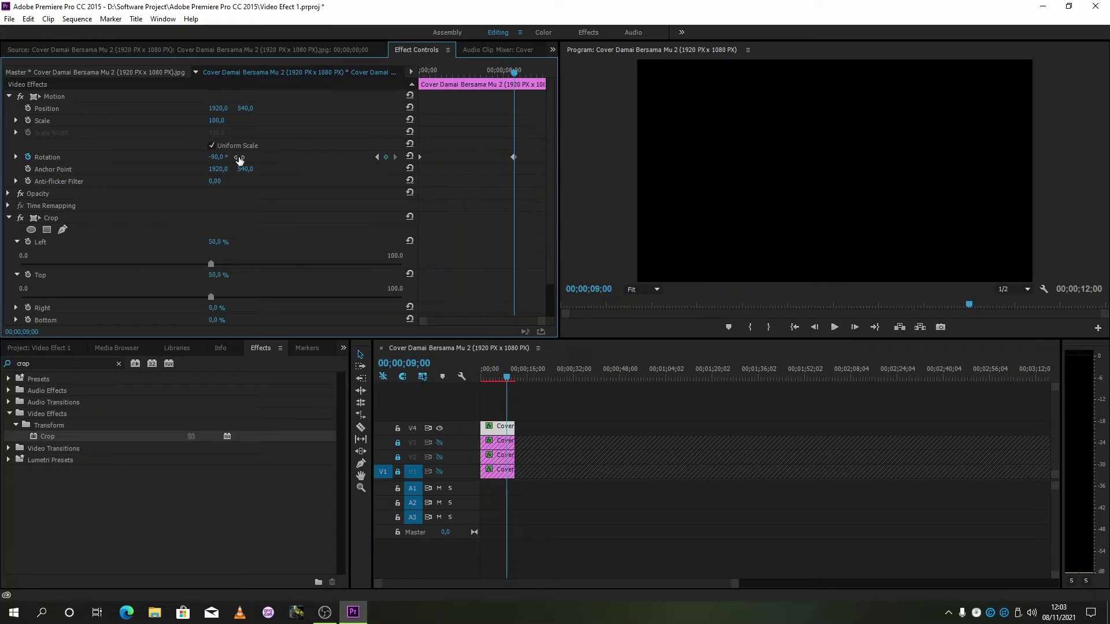
pyautogui.moveTo(239, 160); pyautogui.dragTo(292, 160)
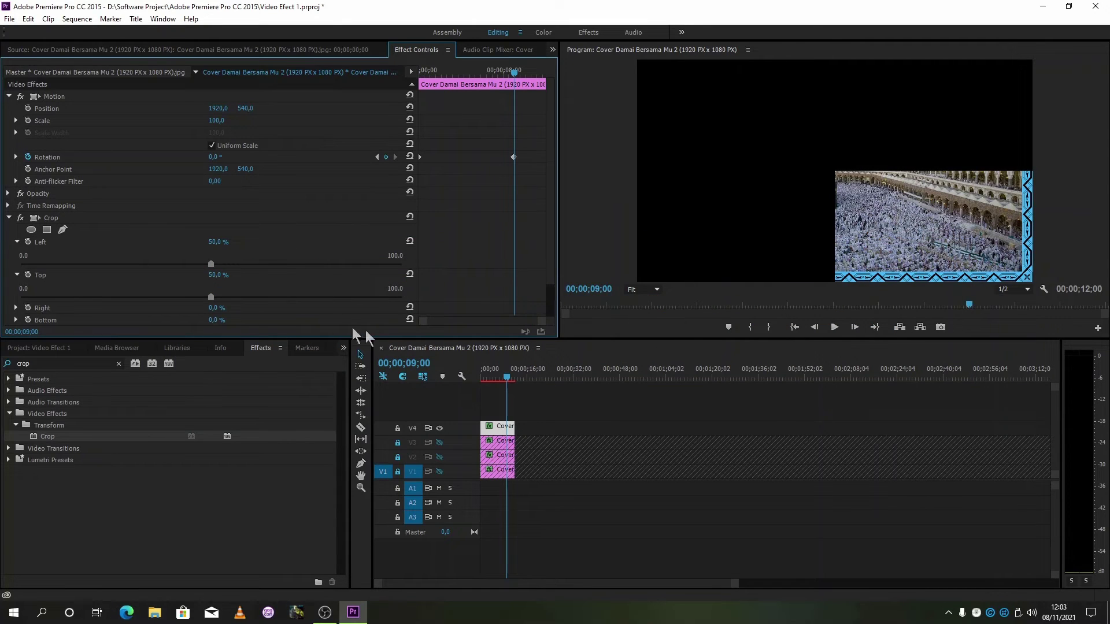
# Play the V4 clip's rotation from the sequence start and return the playhead to 00;00;00;00.
pyautogui.moveTo(506, 376); pyautogui.dragTo(473, 379)
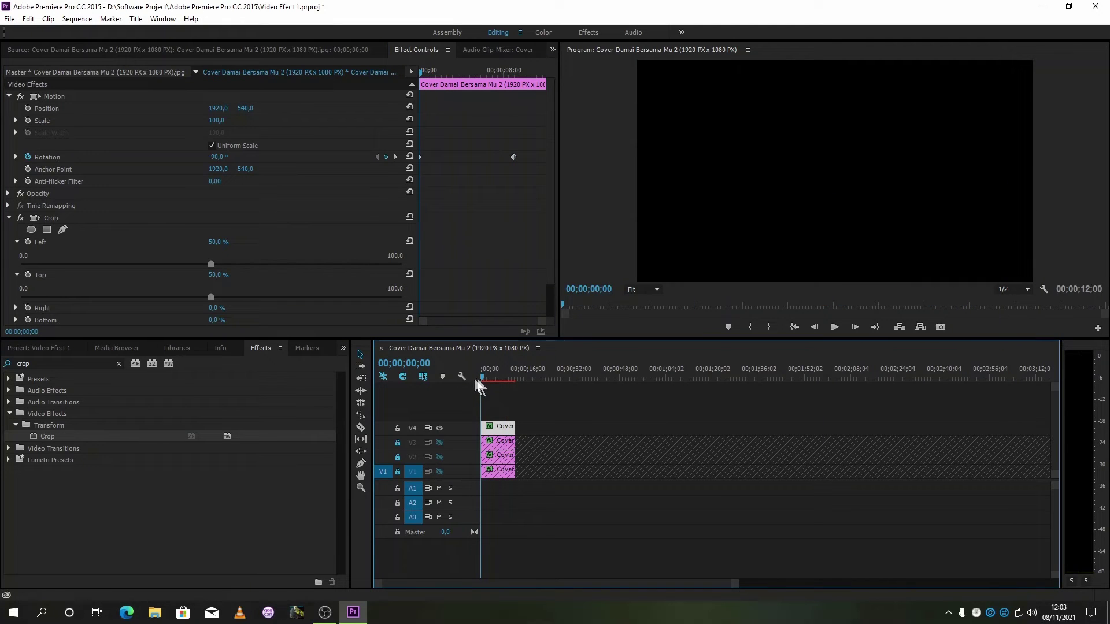
pyautogui.click(832, 329)
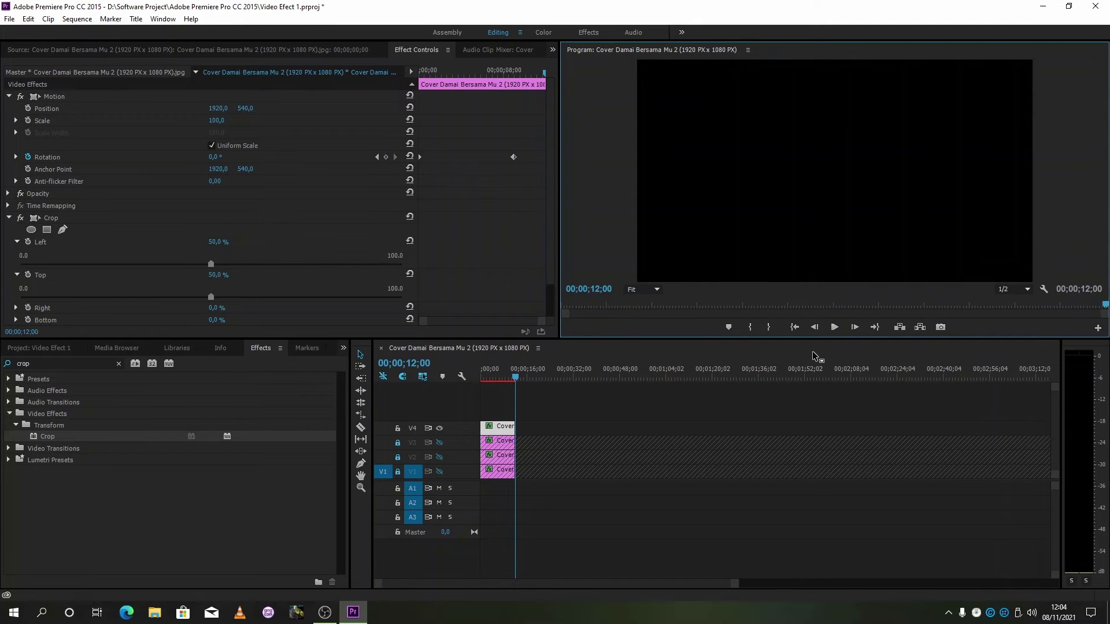
pyautogui.click(516, 379)
pyautogui.moveTo(514, 373); pyautogui.dragTo(477, 376)
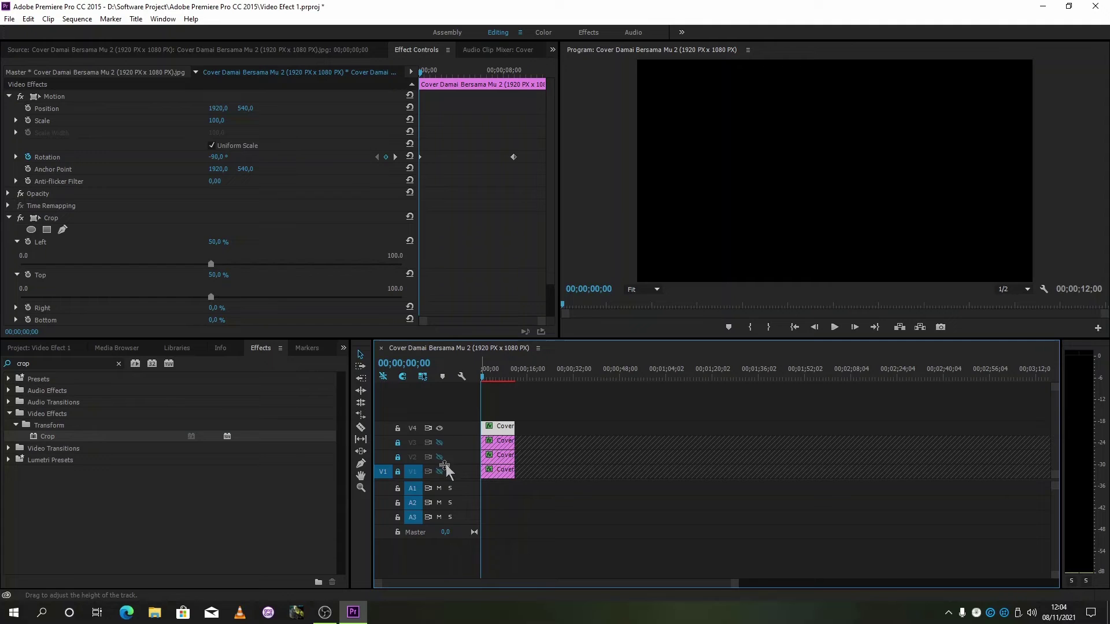
# Unlock and show tracks V1, V2 and V3, and play the combined four-quarter effect from the sequence start.
pyautogui.click(397, 472)
pyautogui.click(397, 455)
pyautogui.click(397, 443)
pyautogui.click(439, 457)
pyautogui.click(439, 442)
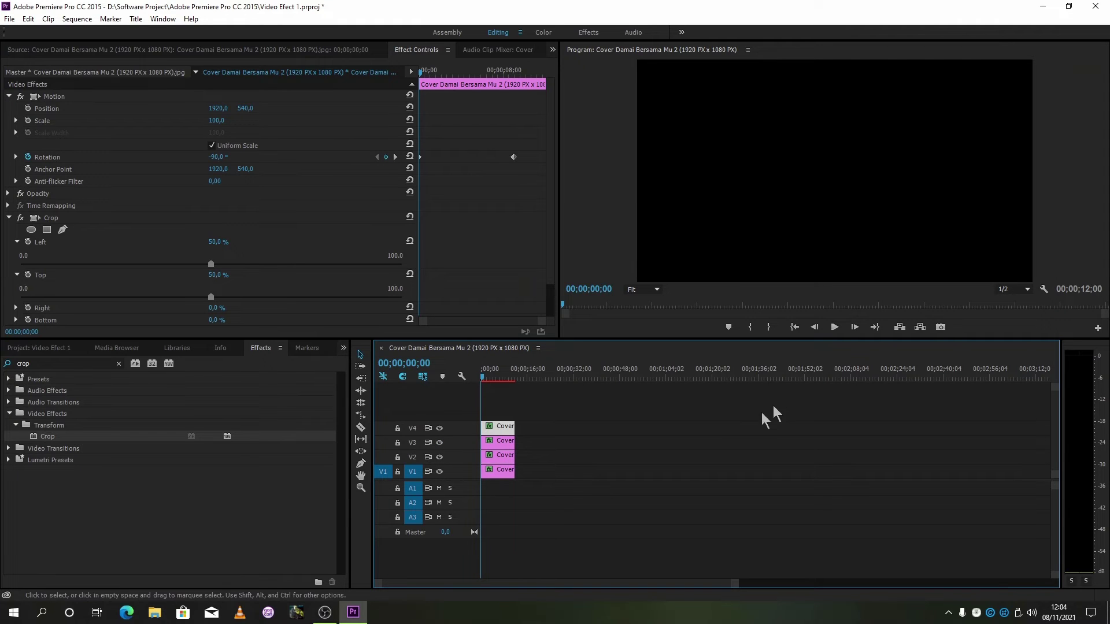
pyautogui.click(834, 327)
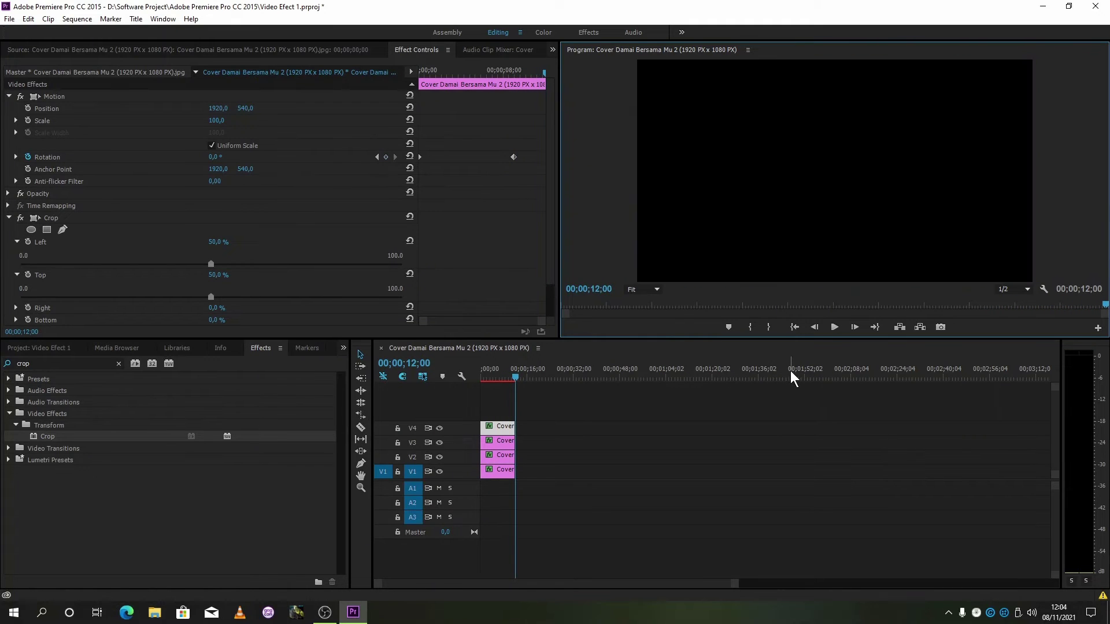
pyautogui.click(832, 327)
# Select the V1 clip, hide and lock tracks V2, V3 and V4, and move the playhead to 00;00;05;12.
pyautogui.click(504, 472)
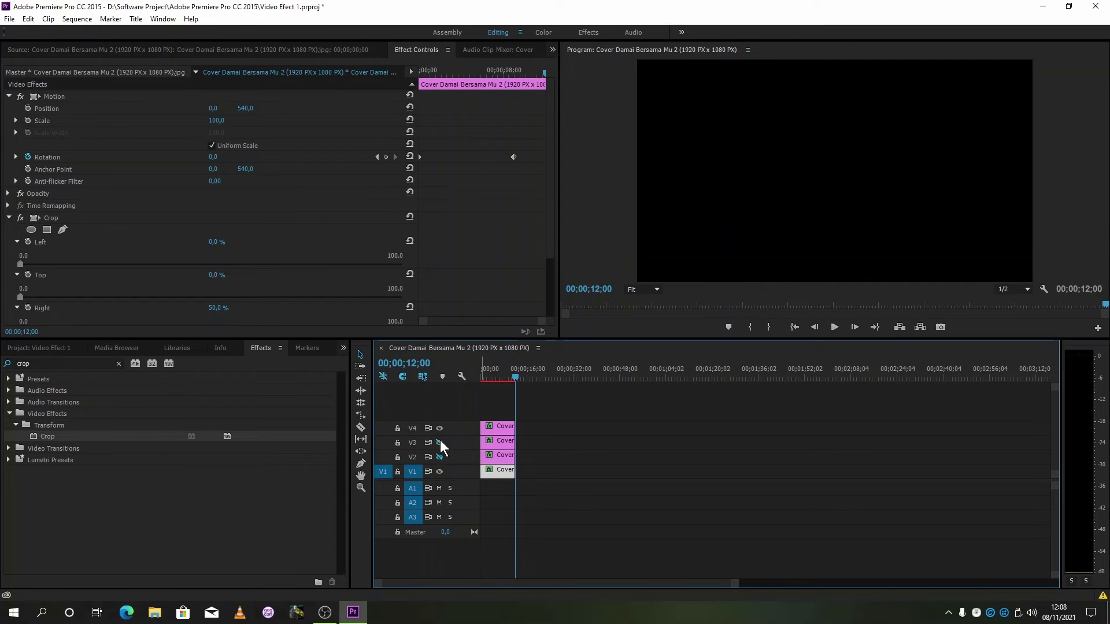
pyautogui.click(398, 428)
pyautogui.click(396, 444)
pyautogui.click(396, 457)
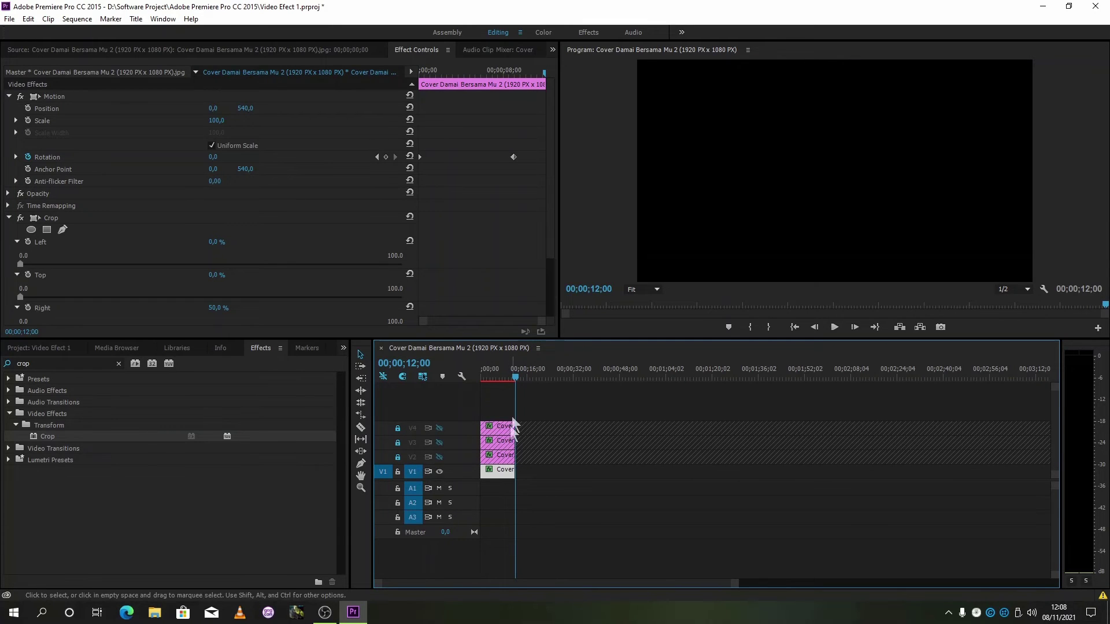
pyautogui.moveTo(513, 374)
pyautogui.mouseDown()
pyautogui.moveTo(488, 376)
pyautogui.moveTo(498, 376)
pyautogui.mouseUp()
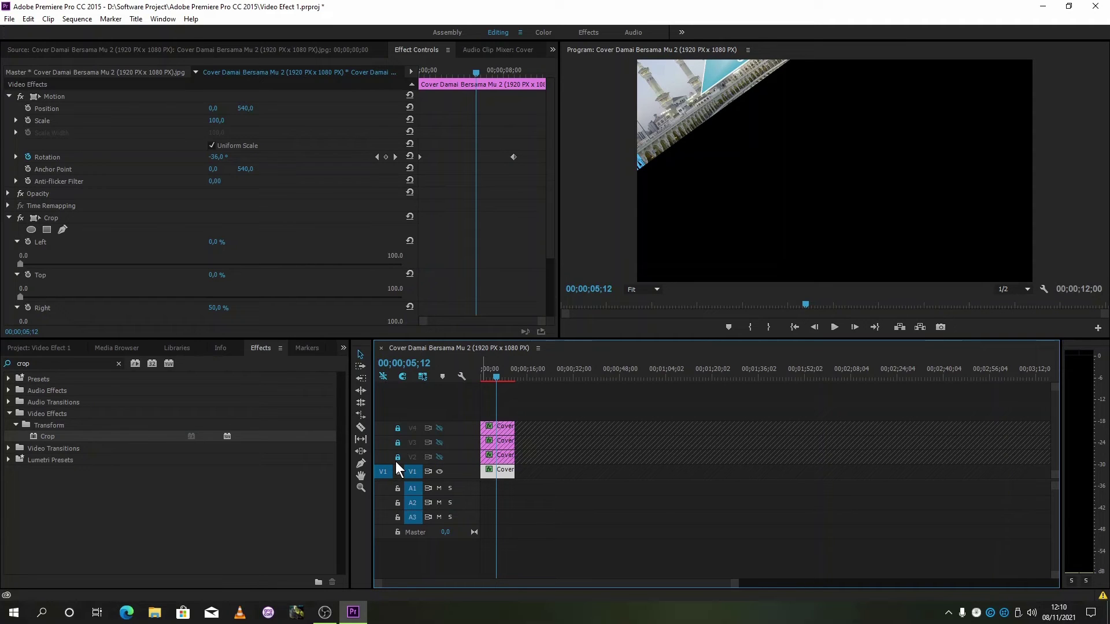
# Save the V1 clip's Motion and Crop effects together as a Scale-type preset named Kiri Atas.
pyautogui.click(83, 215)
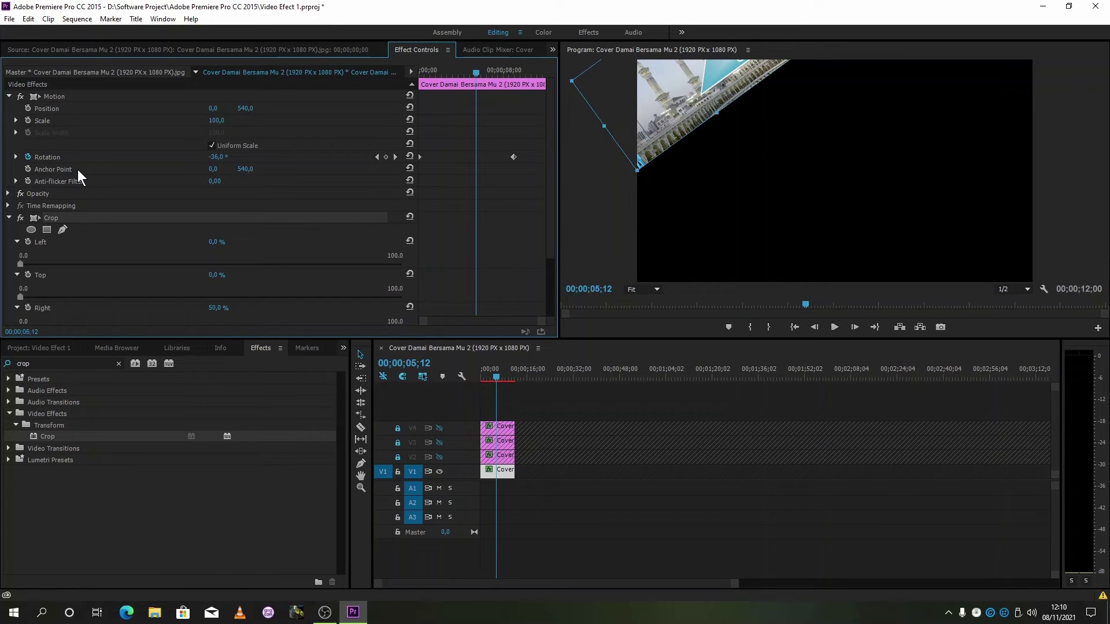
pyautogui.keyDown('ctrl'); pyautogui.click(74, 96); pyautogui.keyUp('ctrl')
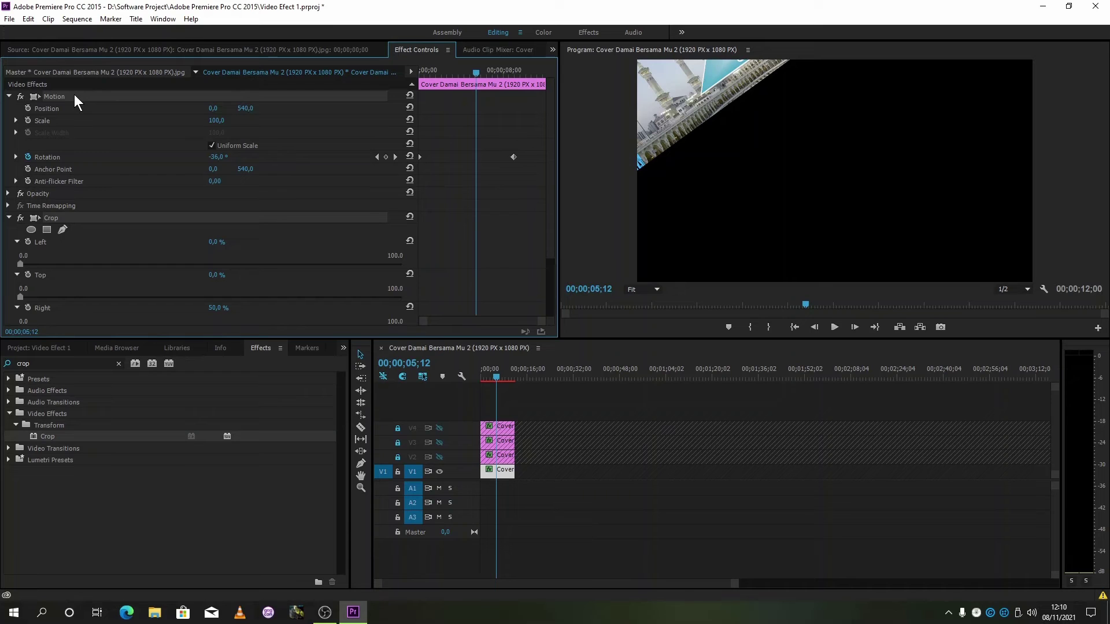
pyautogui.rightClick(75, 96)
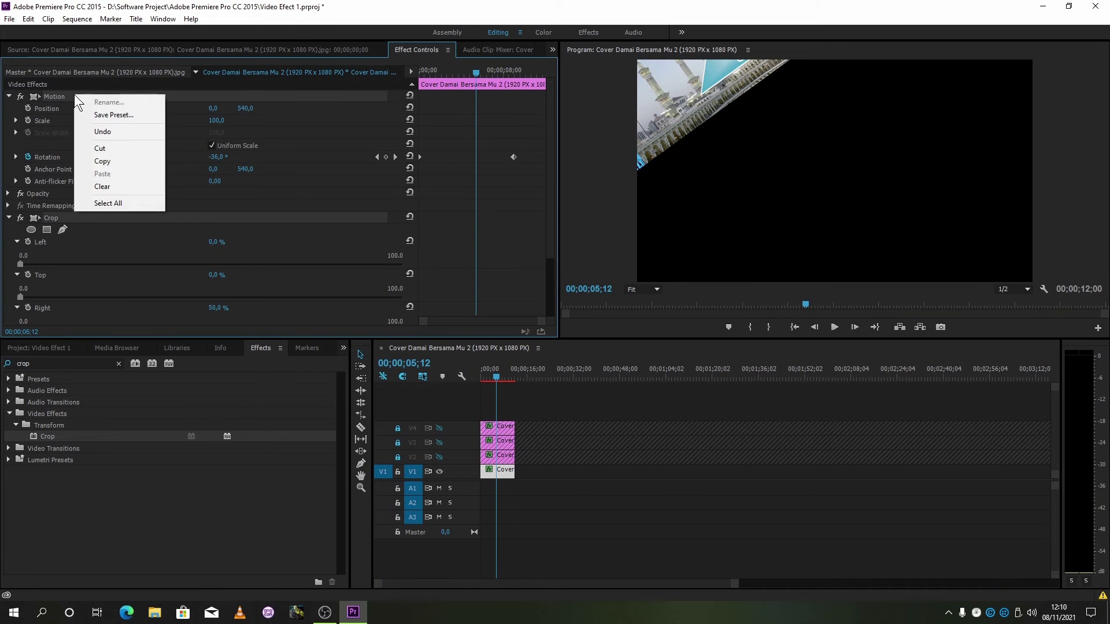
pyautogui.click(98, 115)
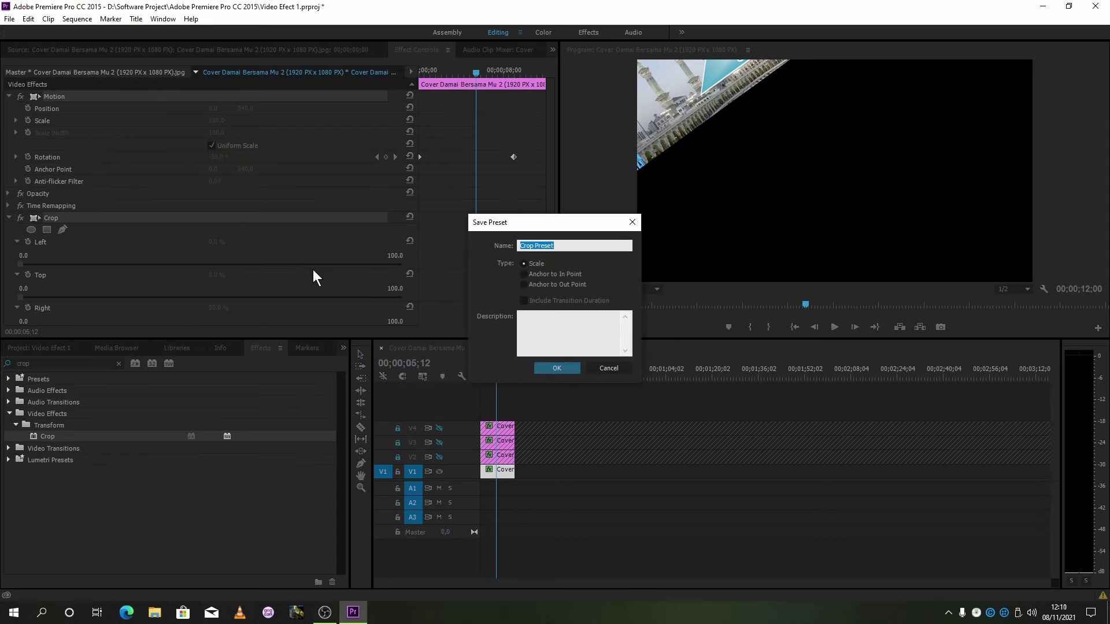
pyautogui.click(575, 245)
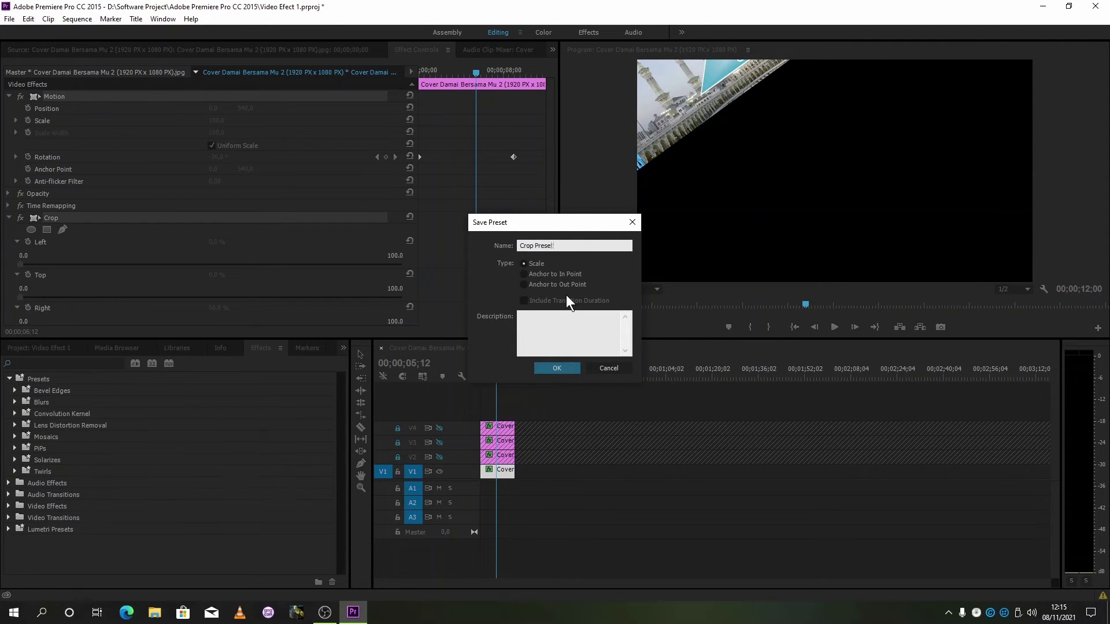
pyautogui.press('BackSpace')
pyautogui.press('BackSpace')
pyautogui.press('BackSpace')
pyautogui.press('BackSpace')
pyautogui.press('BackSpace')
pyautogui.press('BackSpace')
pyautogui.press('BackSpace')
pyautogui.press('BackSpace')
pyautogui.press('BackSpace')
pyautogui.press('BackSpace')
pyautogui.press('BackSpace')
pyautogui.write('Kir')
pyautogui.write('i Atas')
pyautogui.click(552, 366)
pyautogui.click(555, 368)
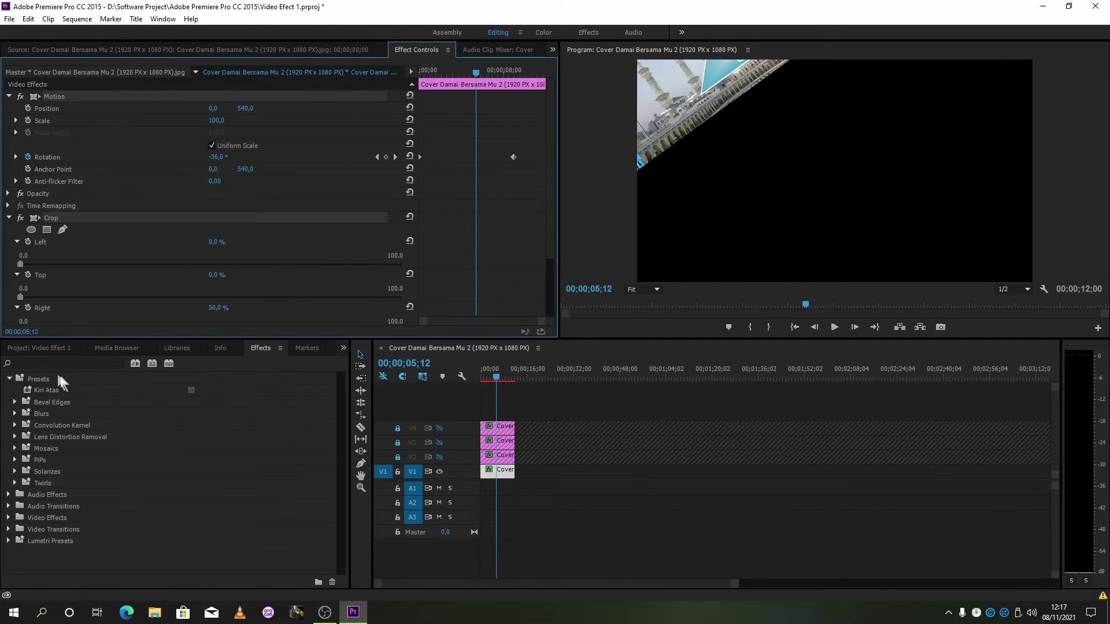
# Check the Presets folder for the saved Kiri Atas preset.
pyautogui.click(9, 379)
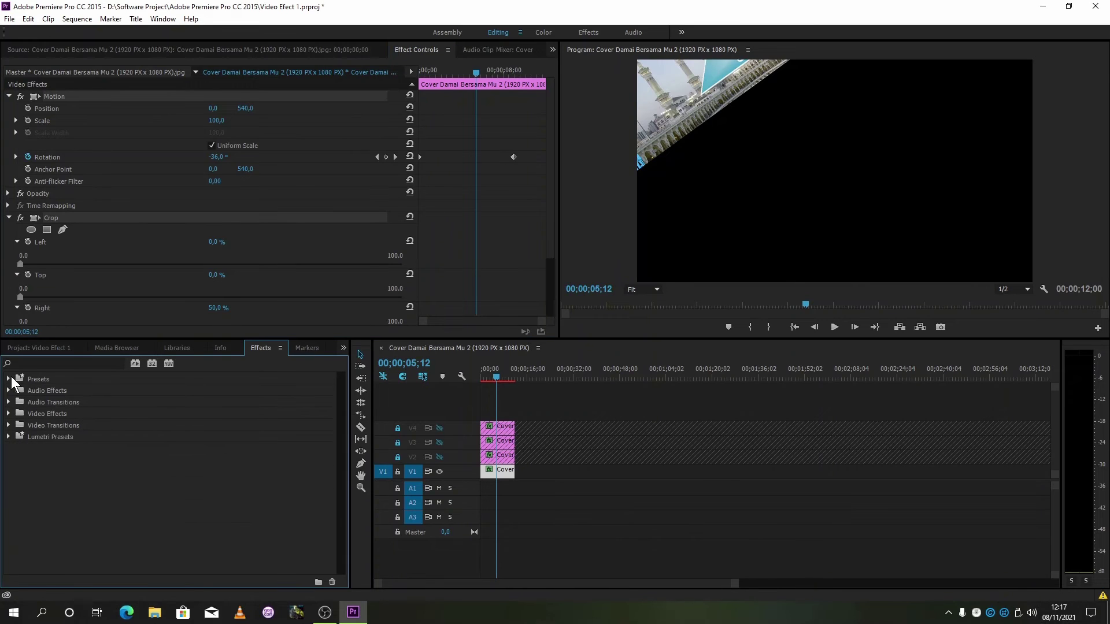
pyautogui.click(10, 378)
pyautogui.click(10, 378)
pyautogui.click(10, 379)
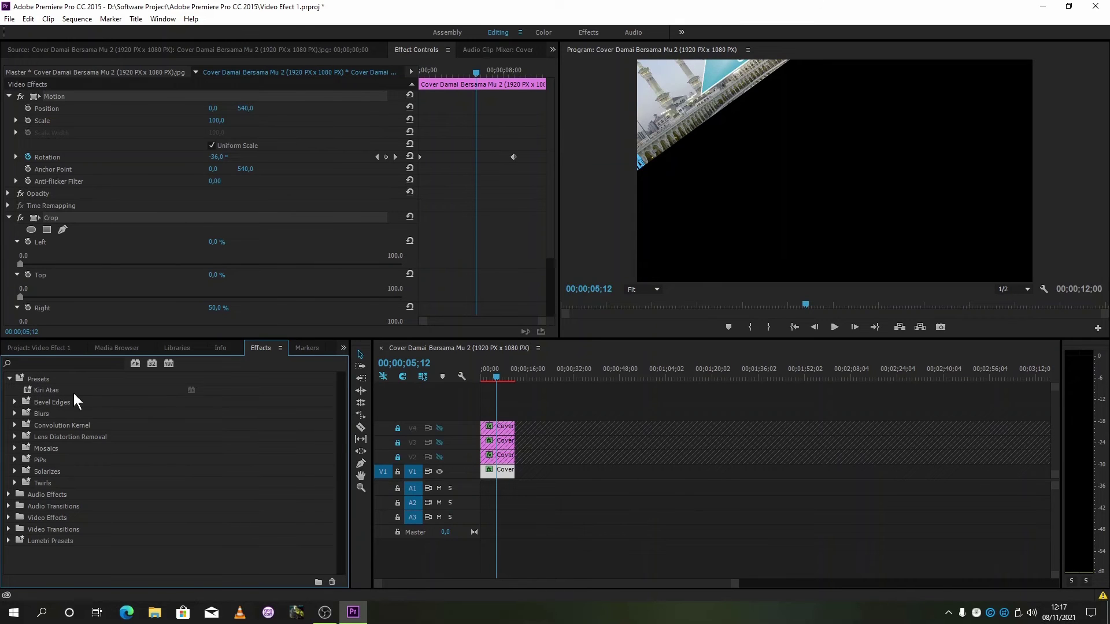
# Hide and lock track V1, unlock and show V2, and select its clip.
pyautogui.click(398, 472)
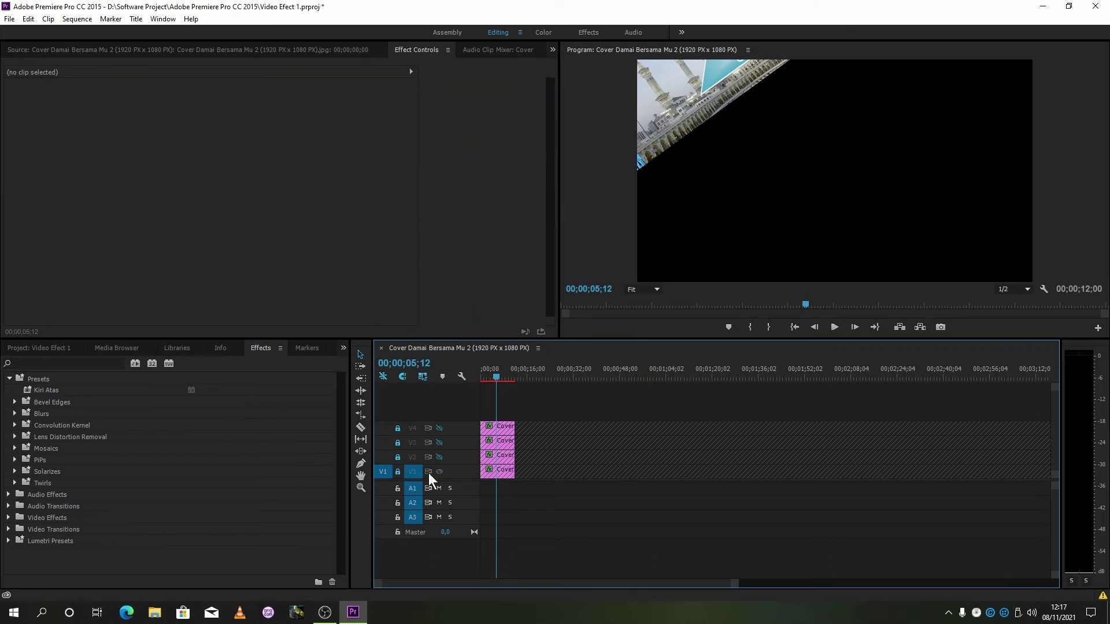
pyautogui.click(398, 472)
pyautogui.click(440, 472)
pyautogui.click(398, 472)
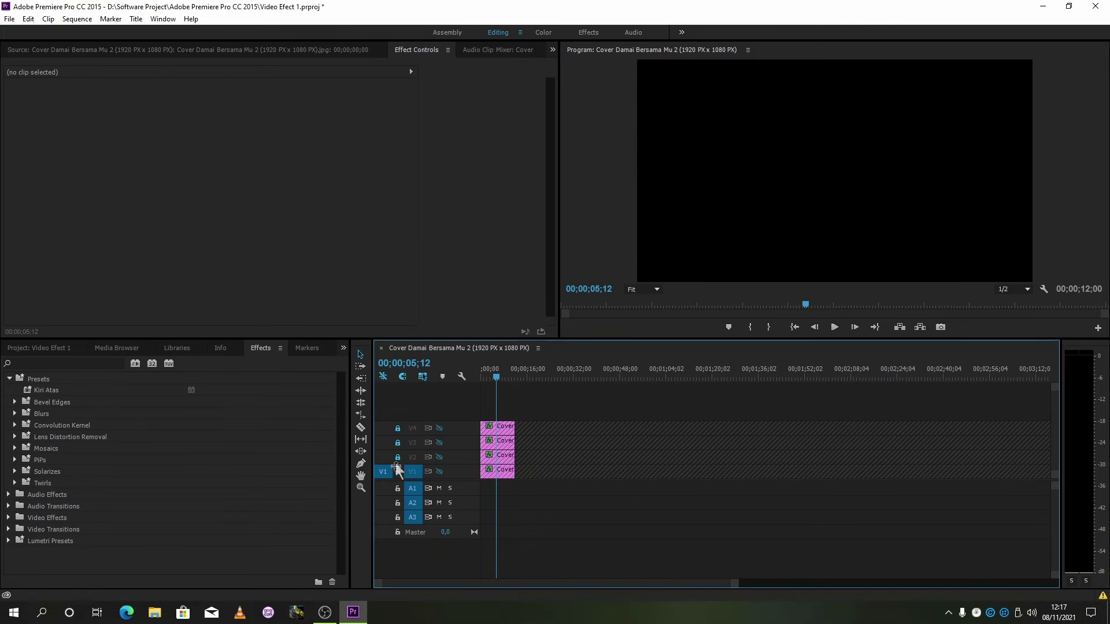
pyautogui.click(397, 457)
pyautogui.click(440, 457)
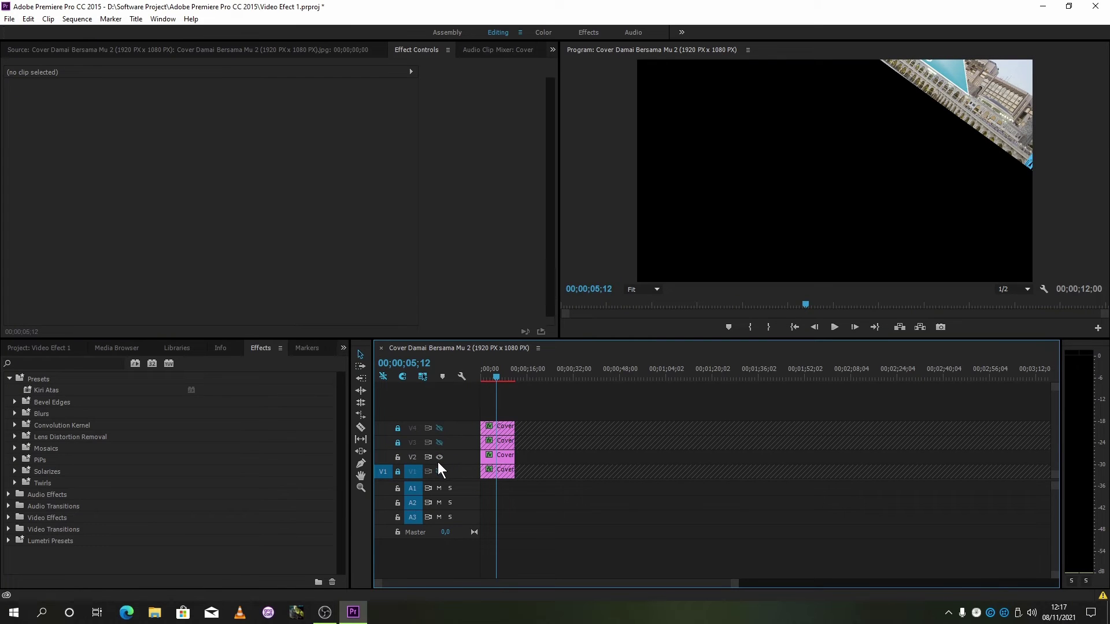
pyautogui.click(504, 457)
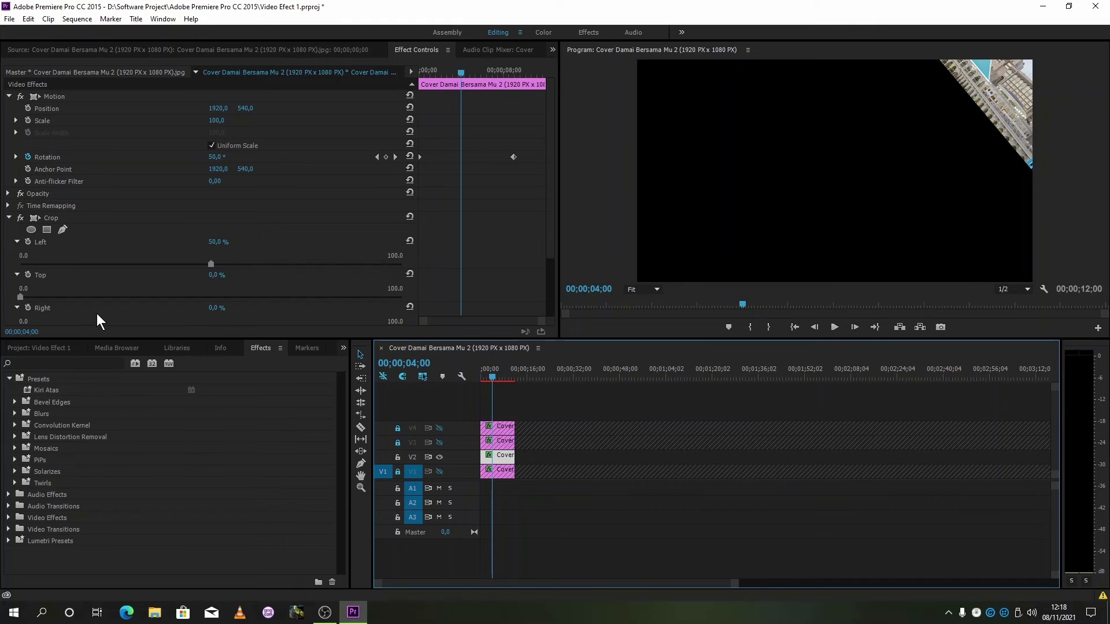
# Save the V2 clip's Motion and Crop effects together as a Scale-type preset named Kanan Atas.
pyautogui.click(81, 218)
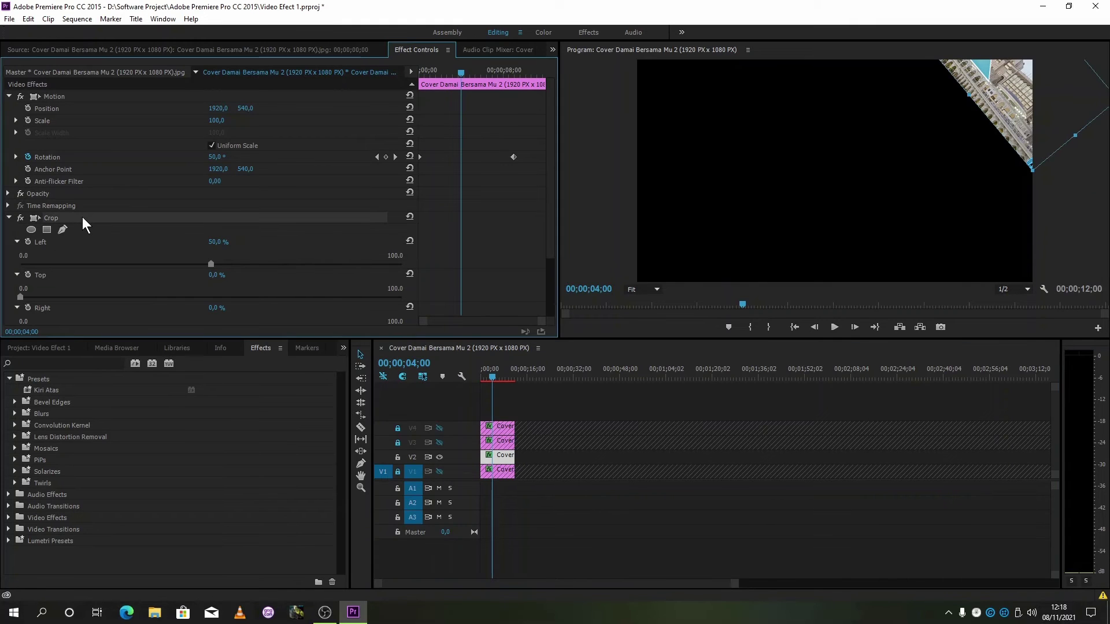
pyautogui.keyDown('ctrl'); pyautogui.click(74, 96); pyautogui.keyUp('ctrl')
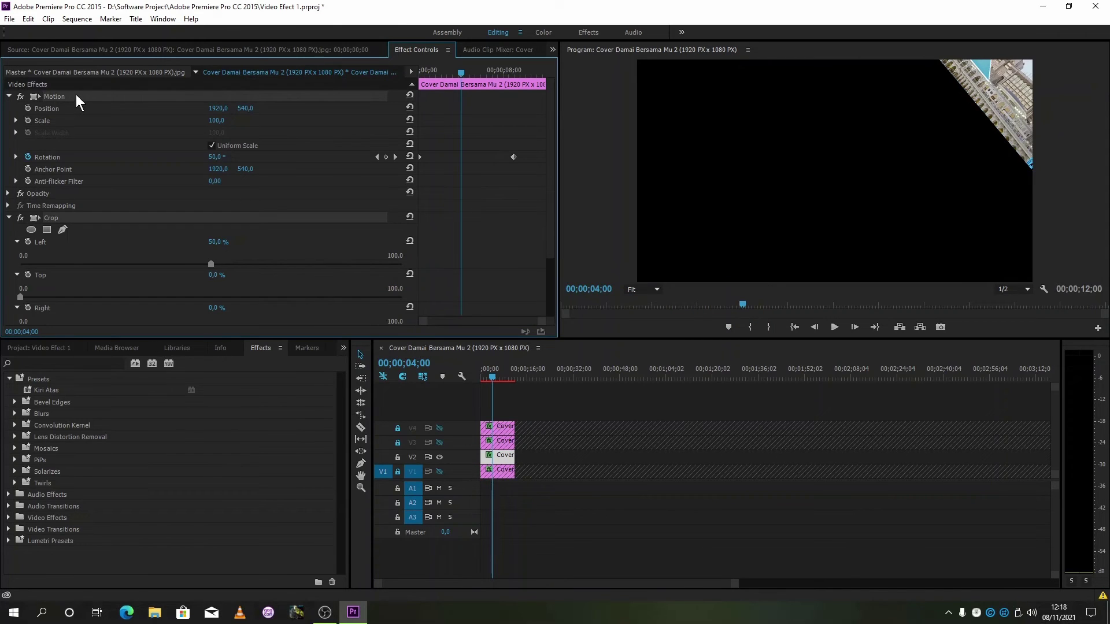
pyautogui.rightClick(77, 97)
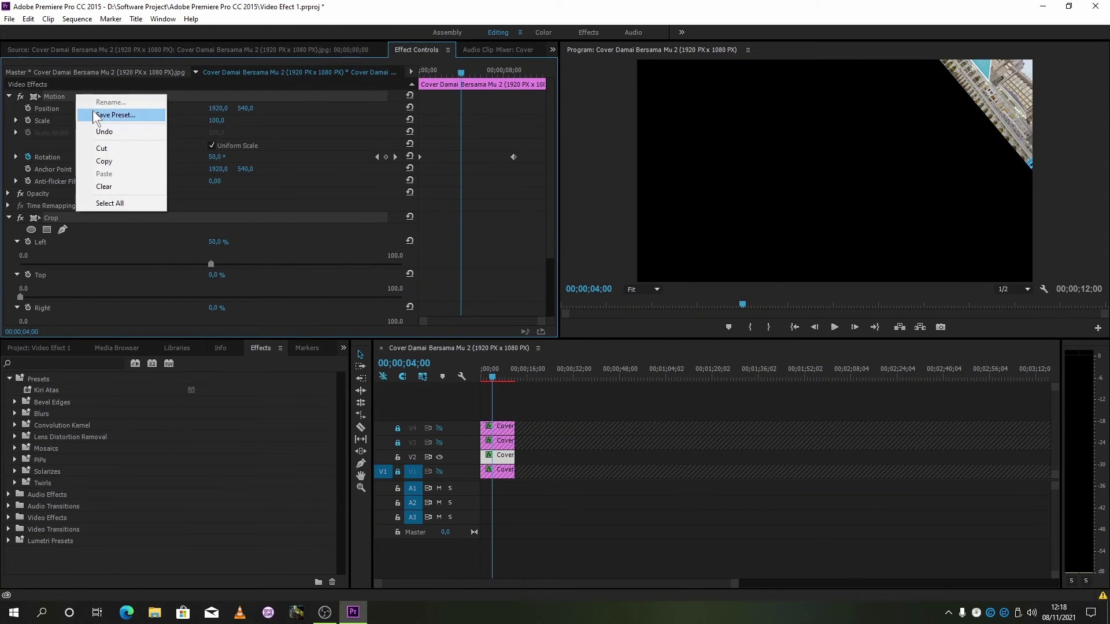
pyautogui.click(95, 115)
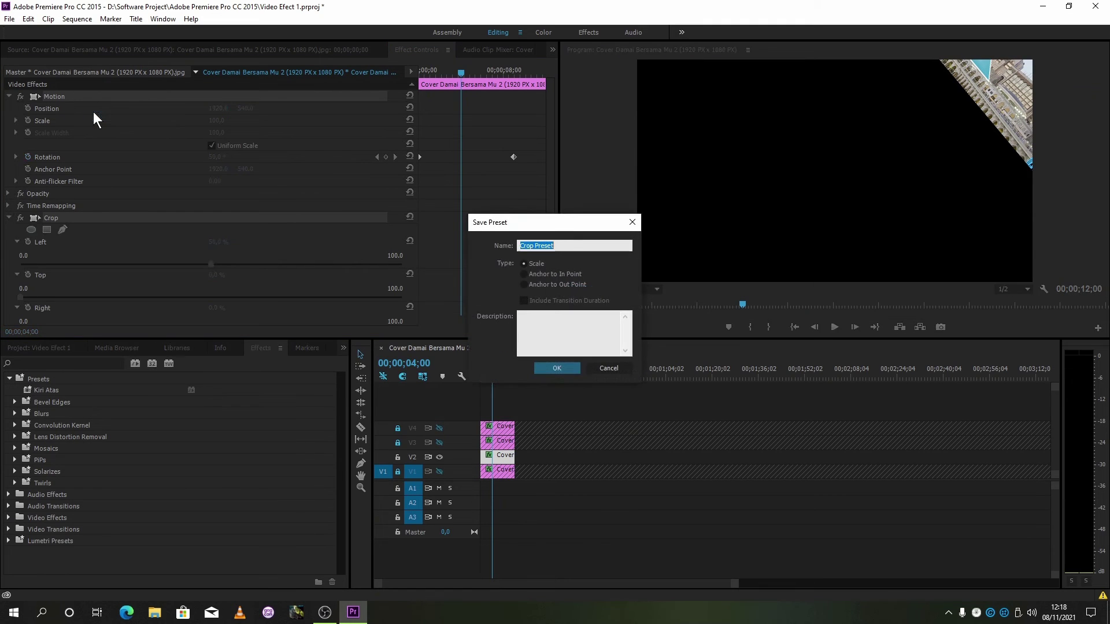
pyautogui.click(561, 243)
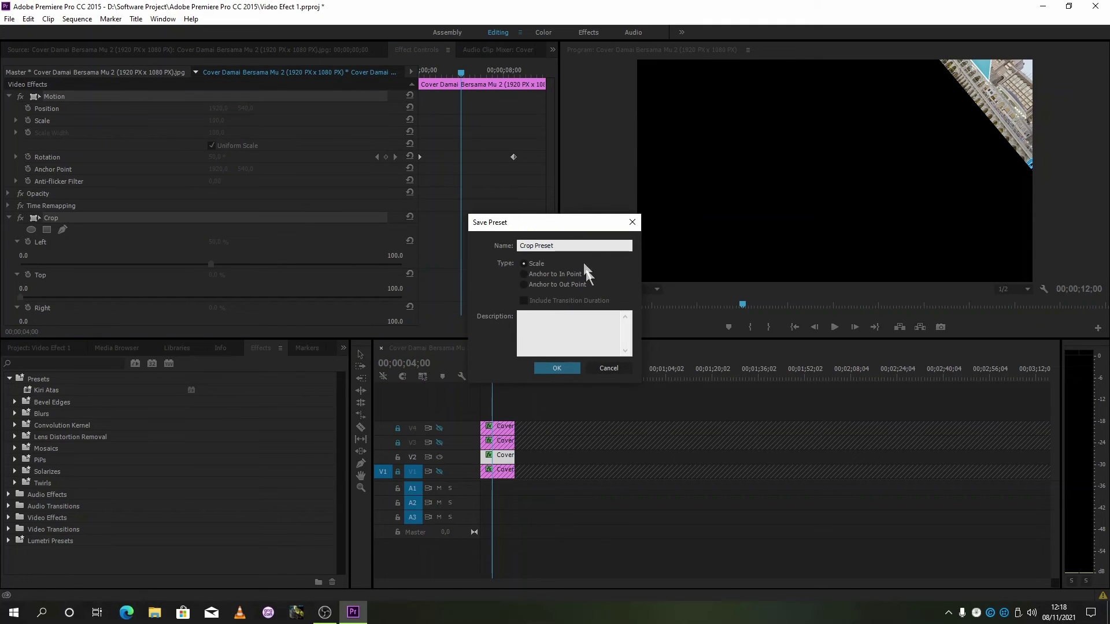
pyautogui.press('BackSpace')
pyautogui.press('BackSpace')
pyautogui.press('BackSpace')
pyautogui.press('BackSpace')
pyautogui.press('BackSpace')
pyautogui.press('BackSpace')
pyautogui.press('BackSpace')
pyautogui.press('BackSpace')
pyautogui.press('BackSpace')
pyautogui.press('BackSpace')
pyautogui.press('BackSpace')
pyautogui.write('Kanan A')
pyautogui.click(560, 368)
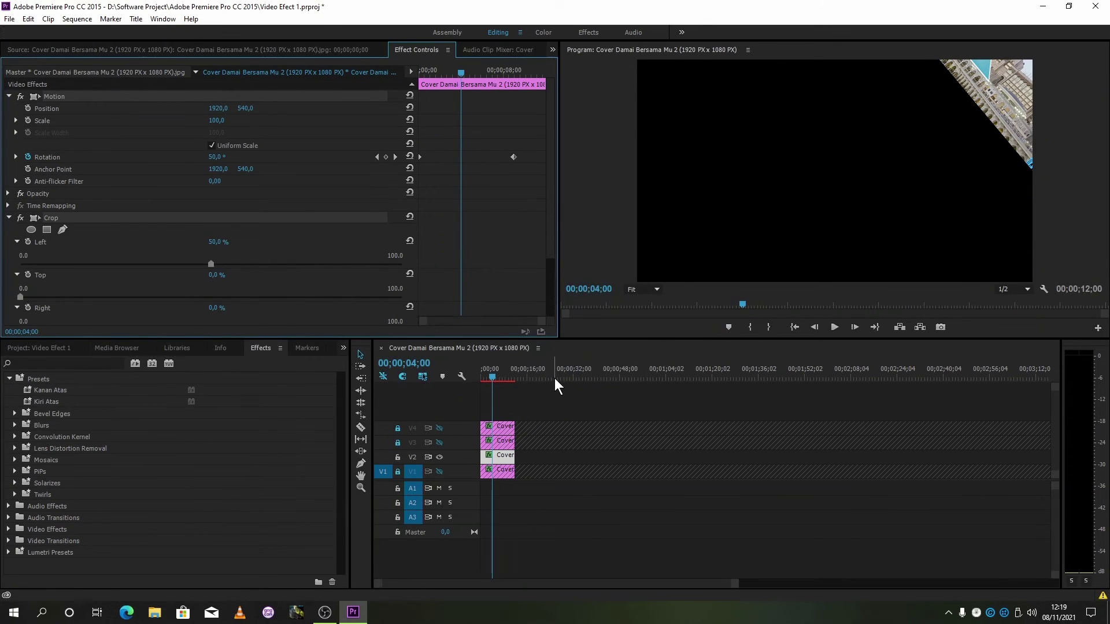
# Hide and lock track V2, unlock and show V3, and select its clip.
pyautogui.click(439, 457)
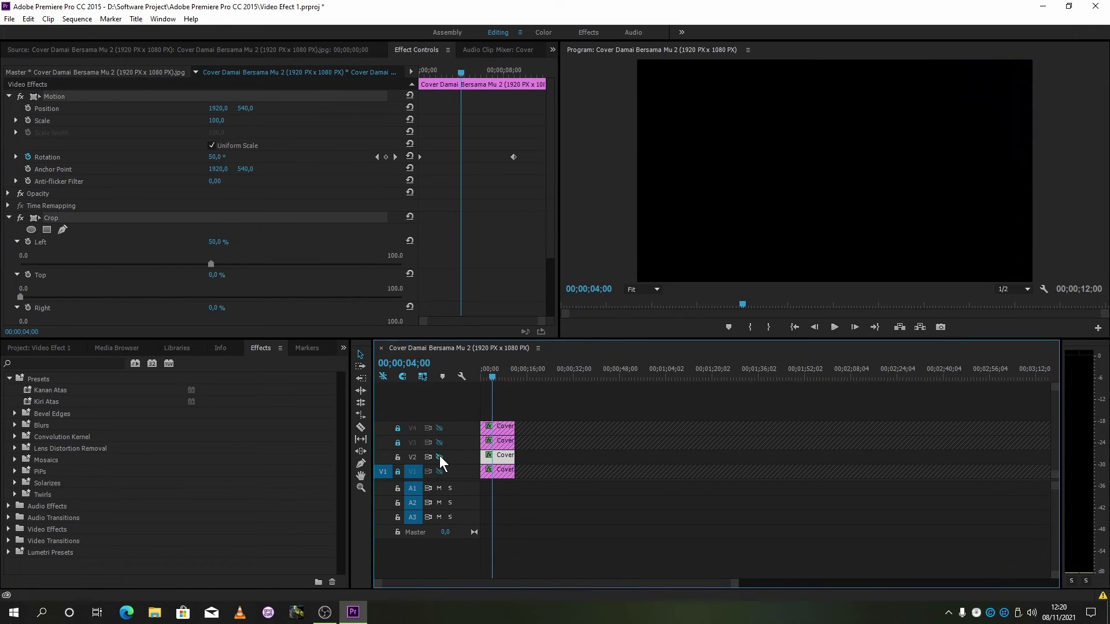
pyautogui.click(398, 456)
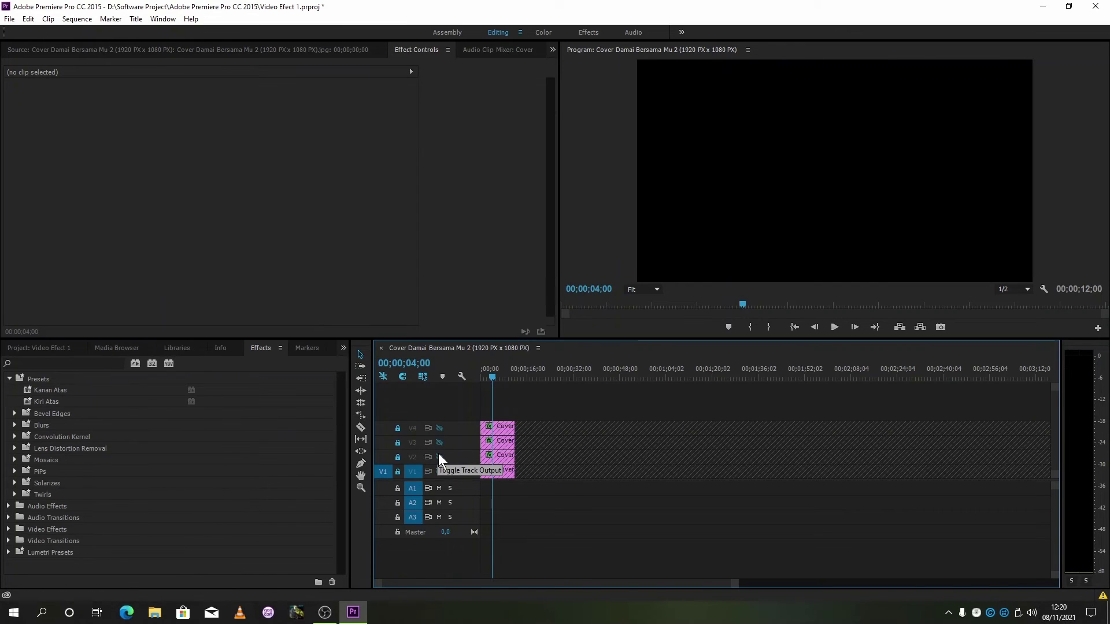
pyautogui.click(398, 442)
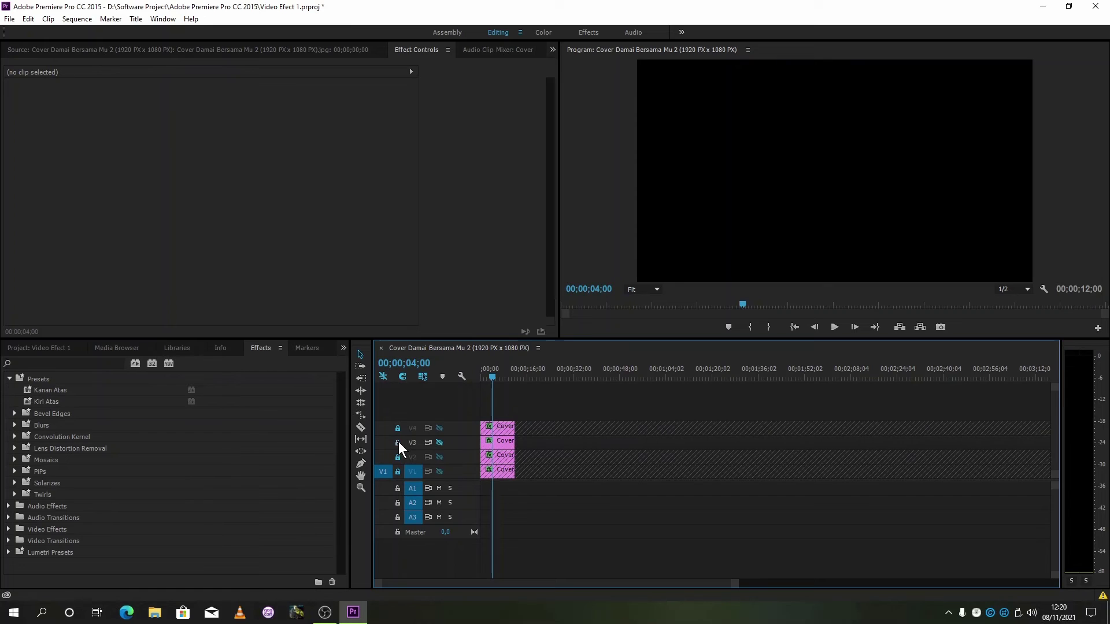
pyautogui.click(440, 444)
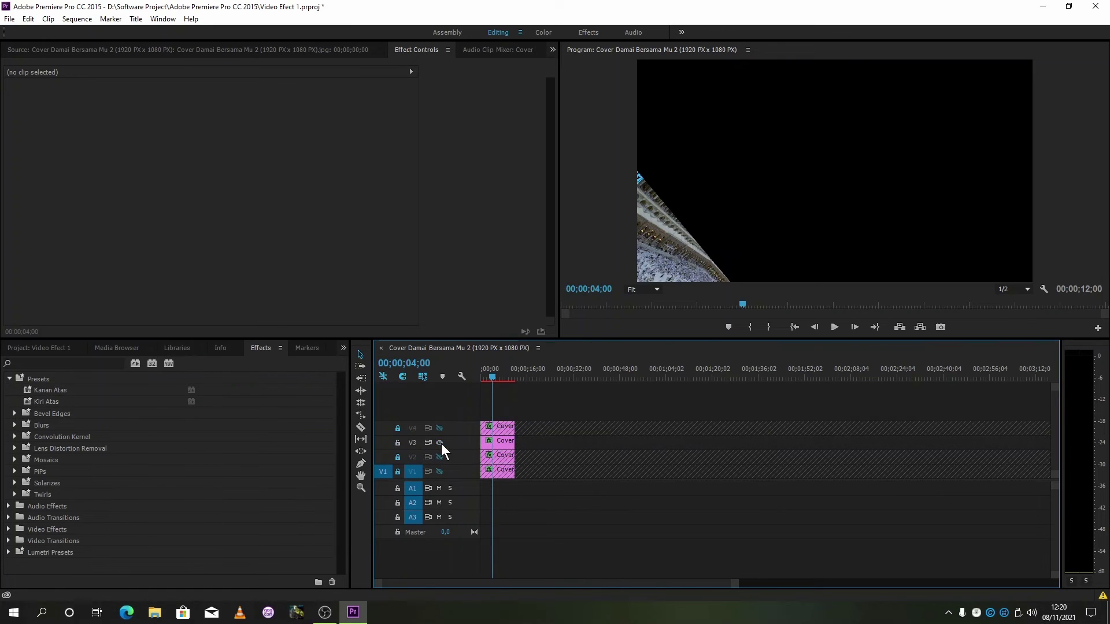
pyautogui.click(501, 441)
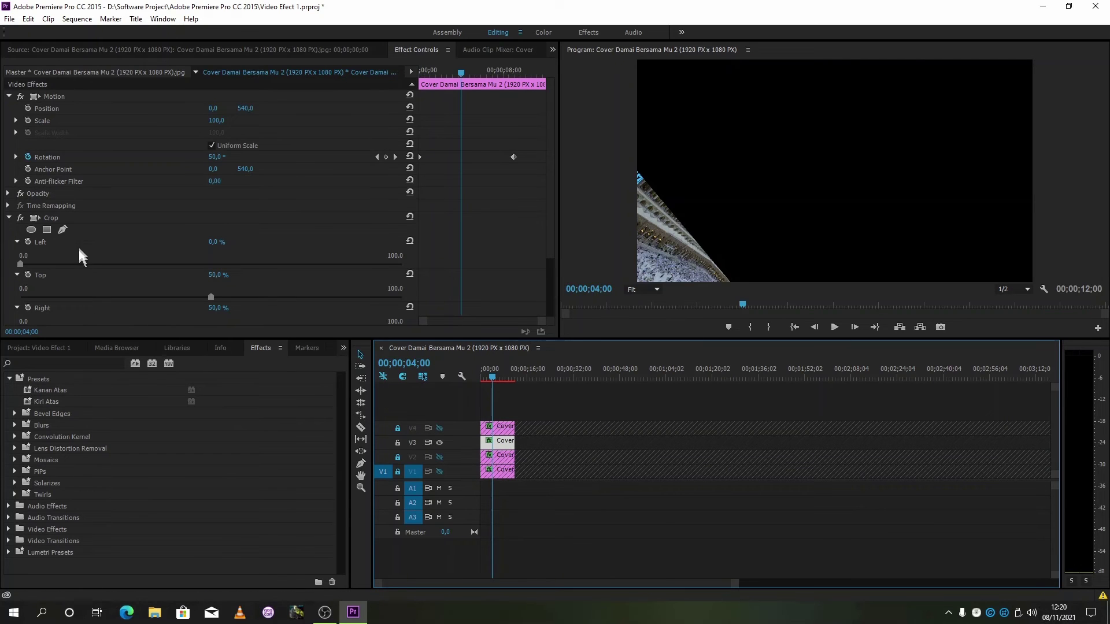
# Save the V3 clip's Motion and Crop effects together as a Scale-type preset named Kiri Bawah.
pyautogui.click(90, 217)
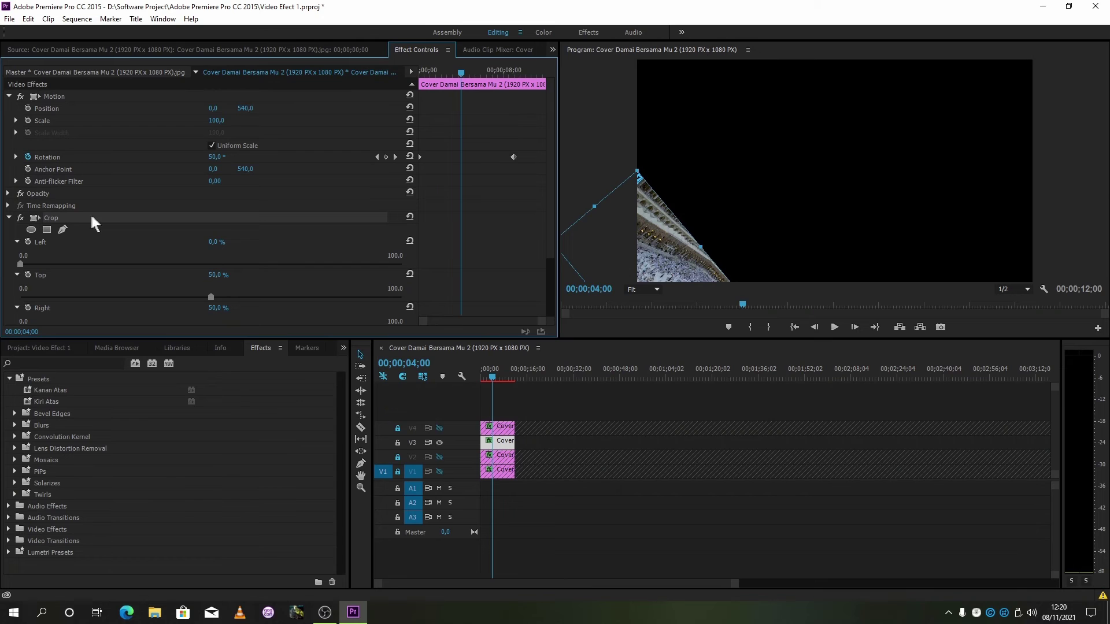
pyautogui.keyDown('ctrl'); pyautogui.click(77, 95); pyautogui.keyUp('ctrl')
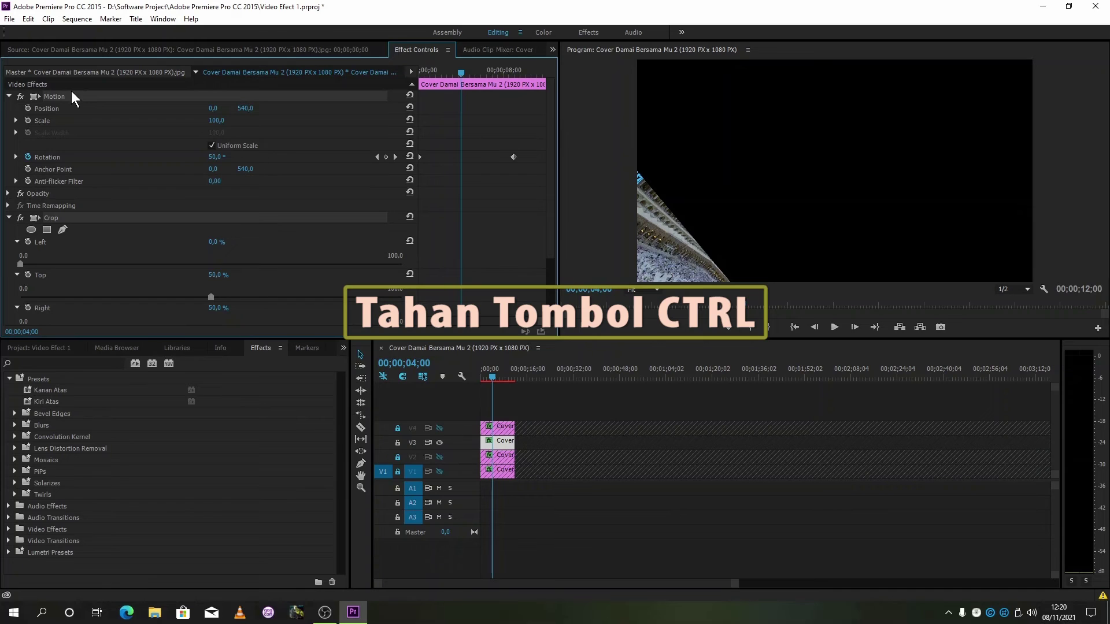
pyautogui.rightClick(75, 95)
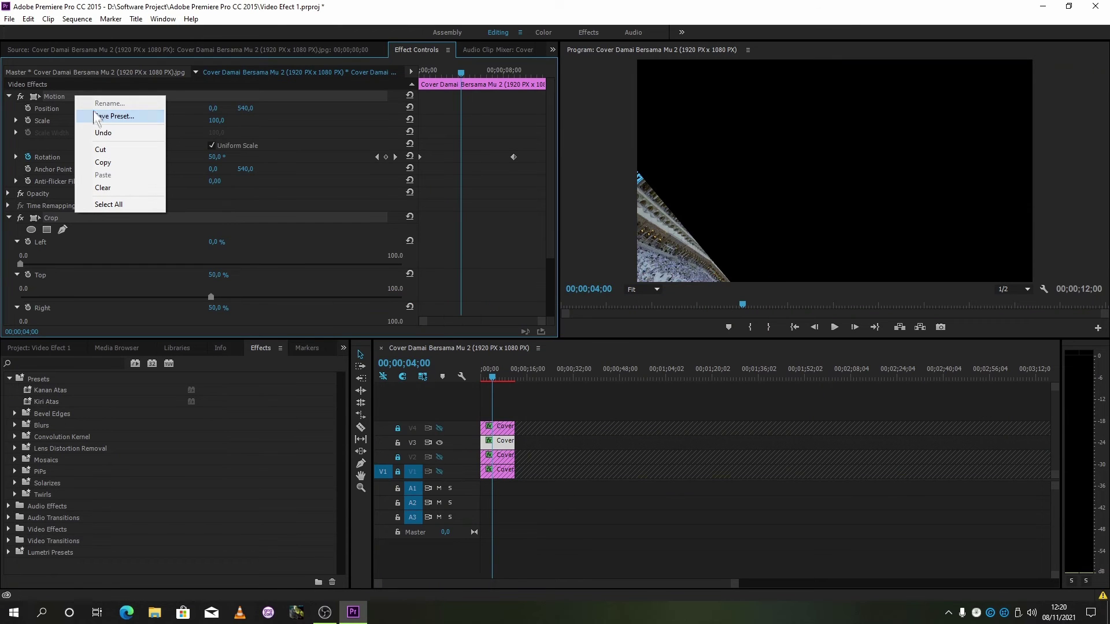
pyautogui.click(94, 113)
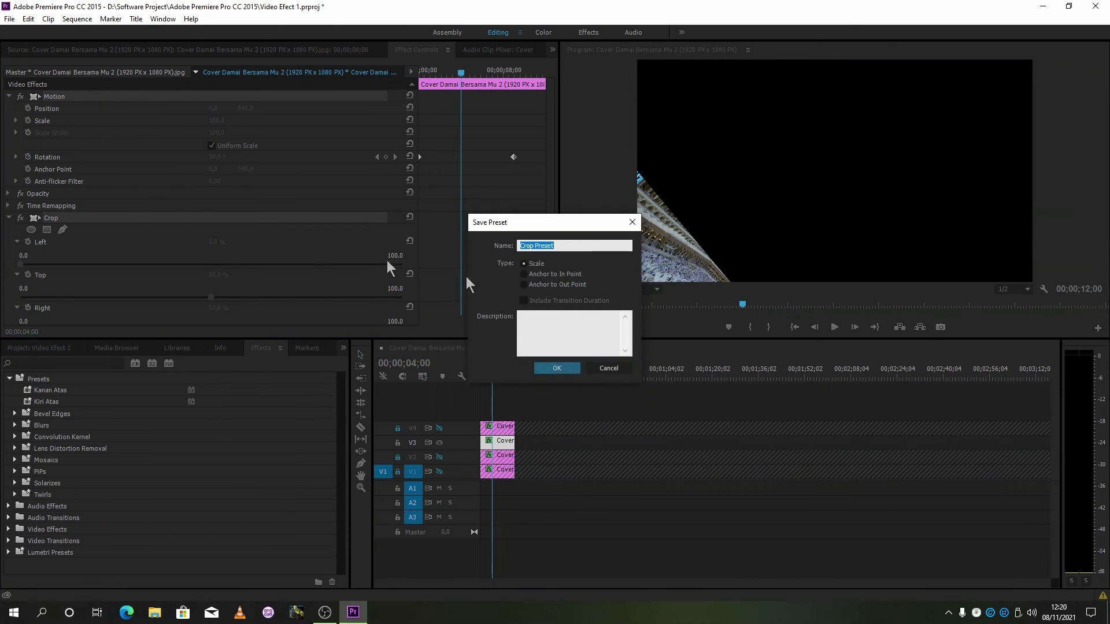
pyautogui.click(558, 243)
pyautogui.press('BackSpace')
pyautogui.press('BackSpace')
pyautogui.press('BackSpace')
pyautogui.press('BackSpace')
pyautogui.press('BackSpace')
pyautogui.press('BackSpace')
pyautogui.press('BackSpace')
pyautogui.press('BackSpace')
pyautogui.press('BackSpace')
pyautogui.press('BackSpace')
pyautogui.press('BackSpace')
pyautogui.write('Kiri Bawa')
pyautogui.click(562, 364)
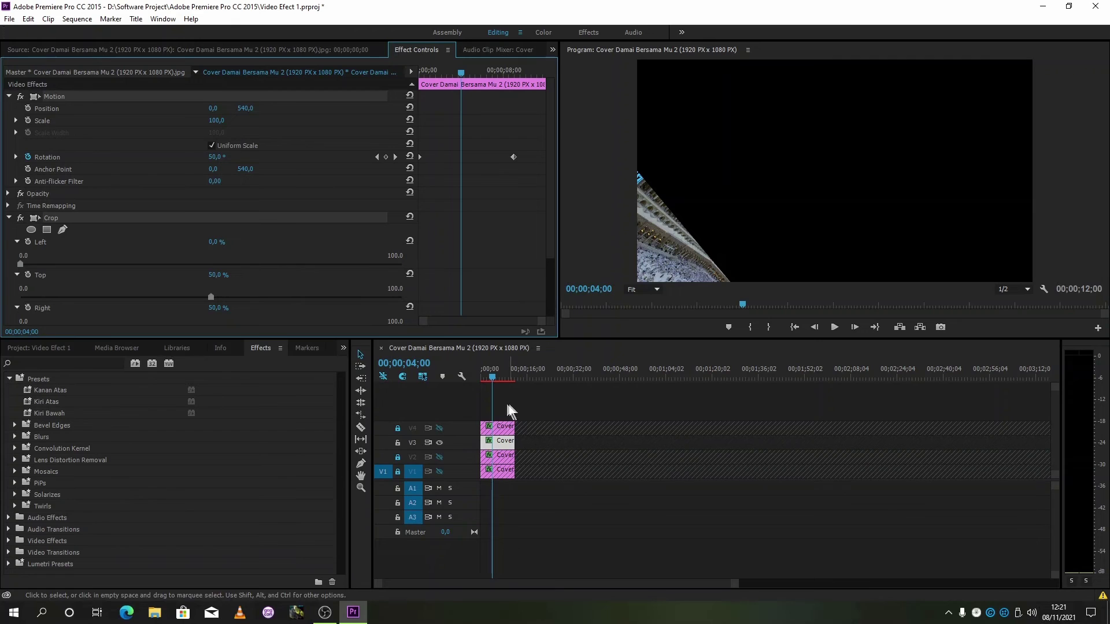
# Hide and lock track V3, unlock and show V4, and select its clip.
pyautogui.click(439, 442)
pyautogui.click(397, 443)
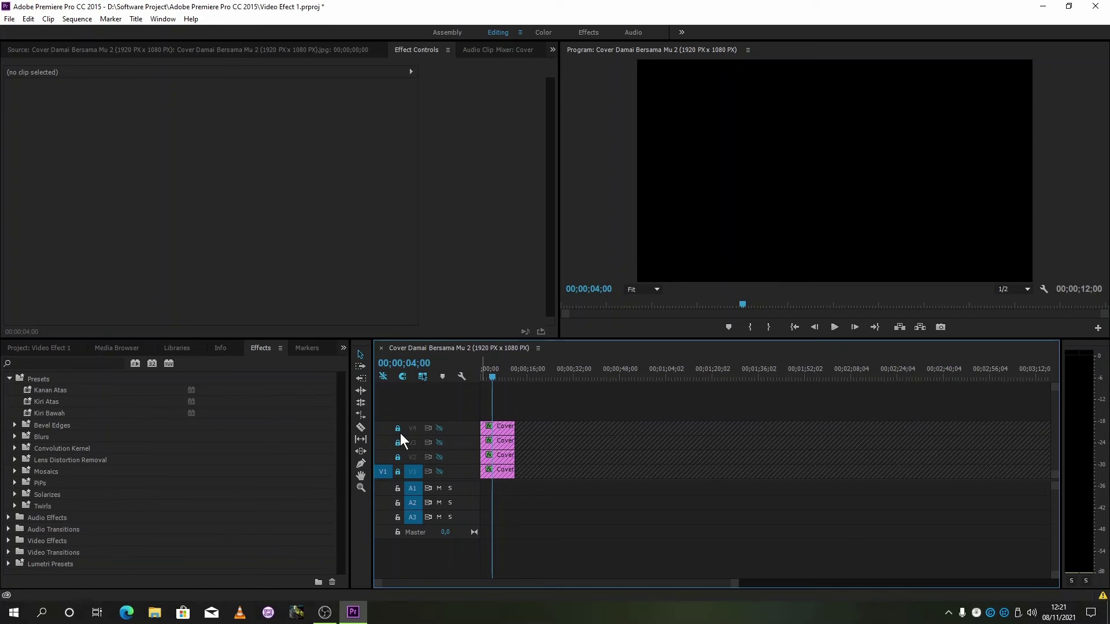
pyautogui.click(397, 428)
pyautogui.click(439, 427)
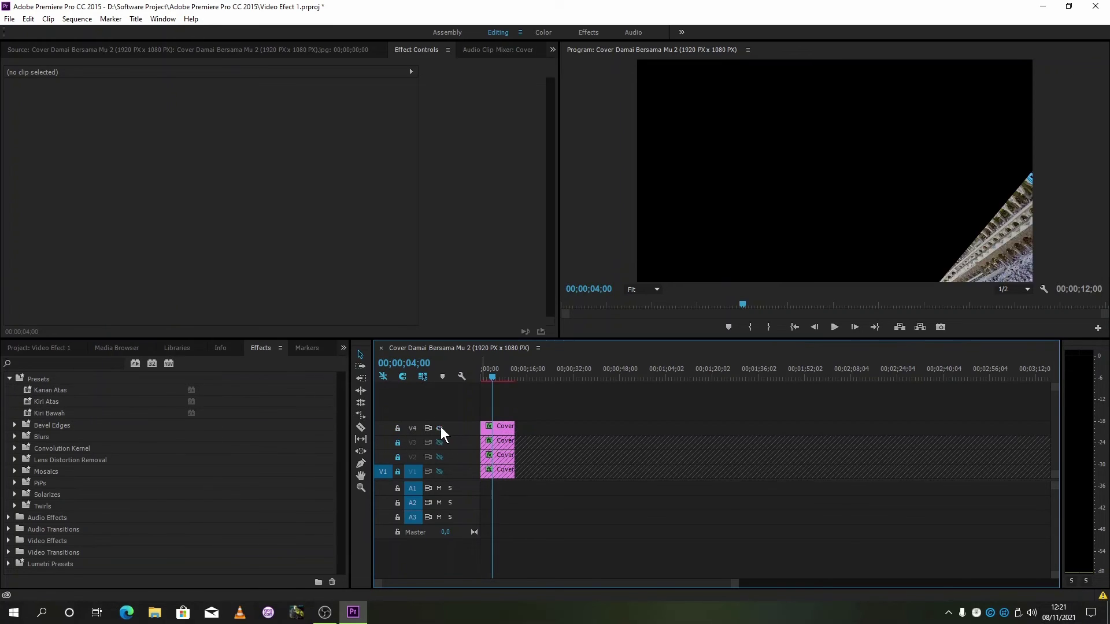
pyautogui.click(504, 426)
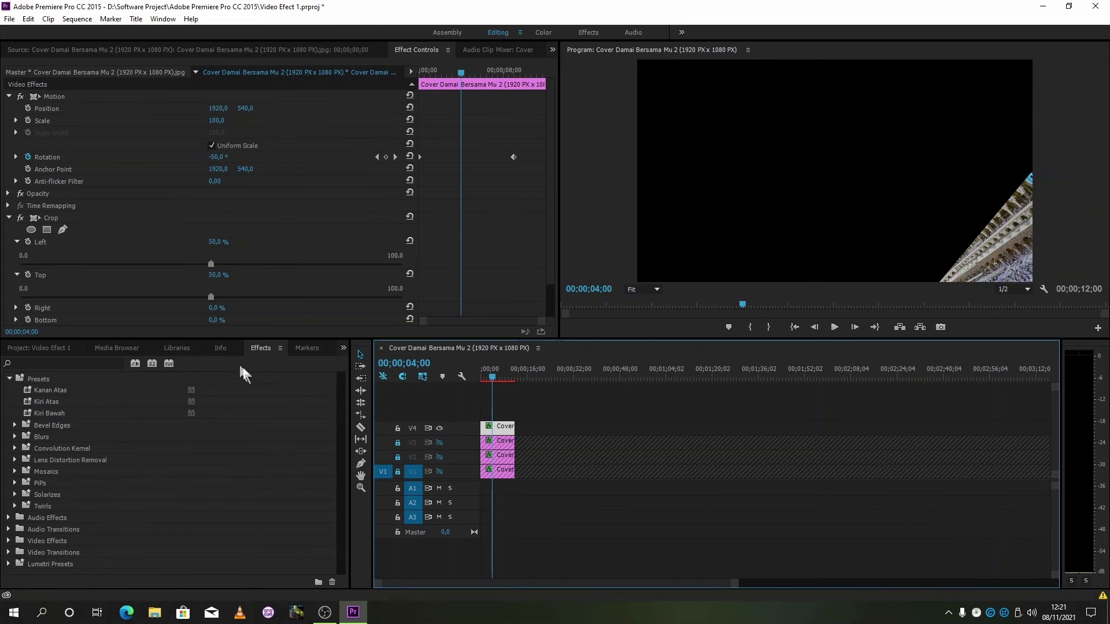
# Save the V4 clip's Motion and Crop effects together as a Scale-type preset named Kanan Bawah.
pyautogui.click(88, 218)
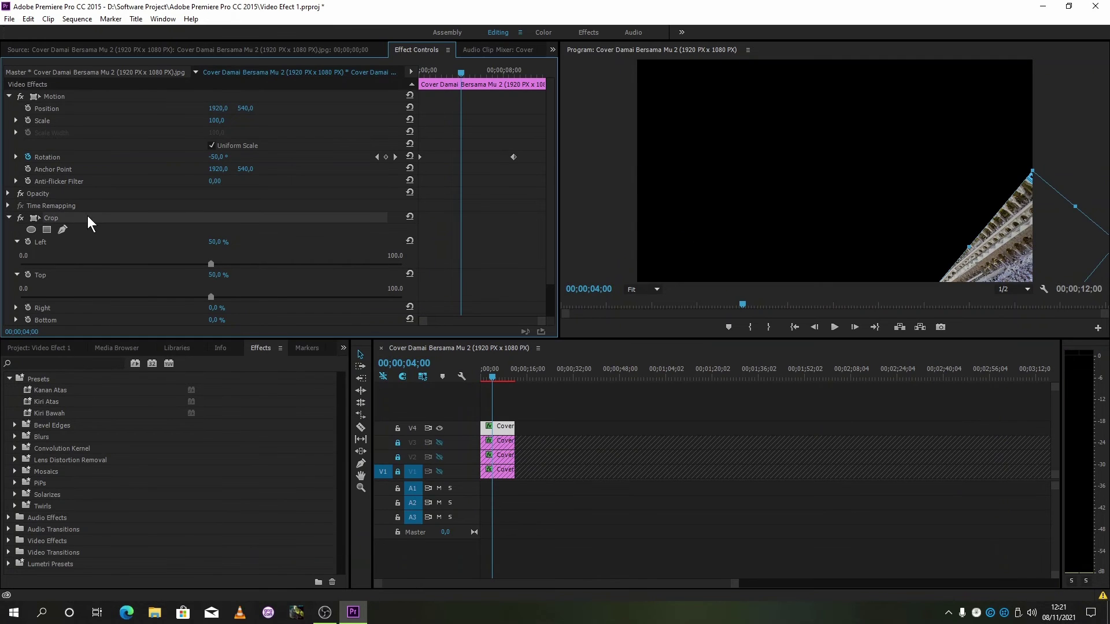
pyautogui.keyDown('ctrl'); pyautogui.click(85, 95); pyautogui.keyUp('ctrl')
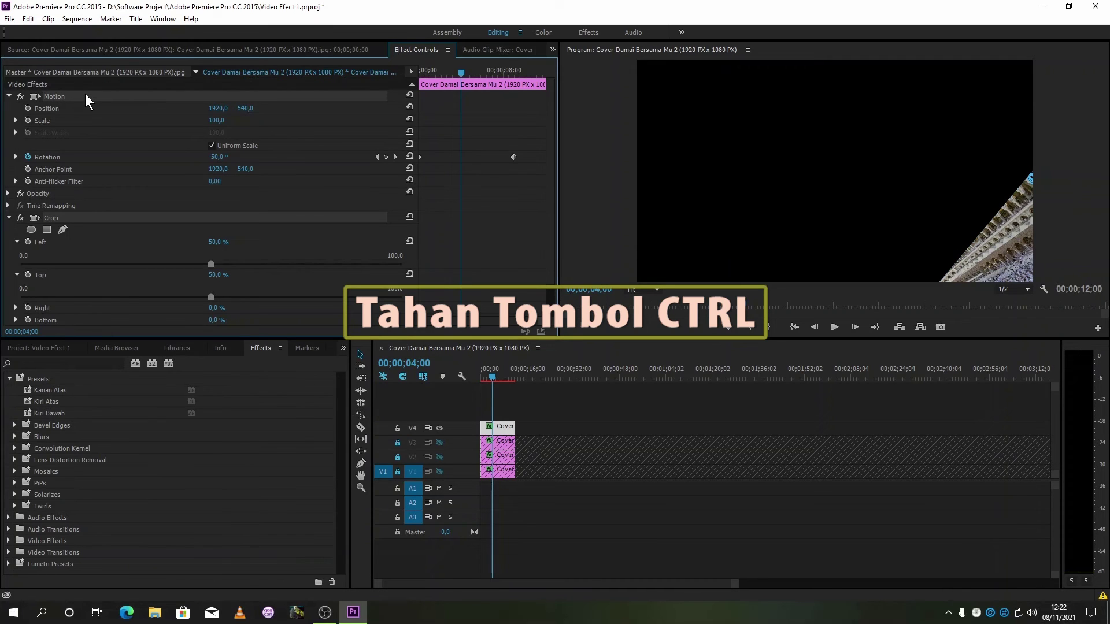
pyautogui.rightClick(86, 96)
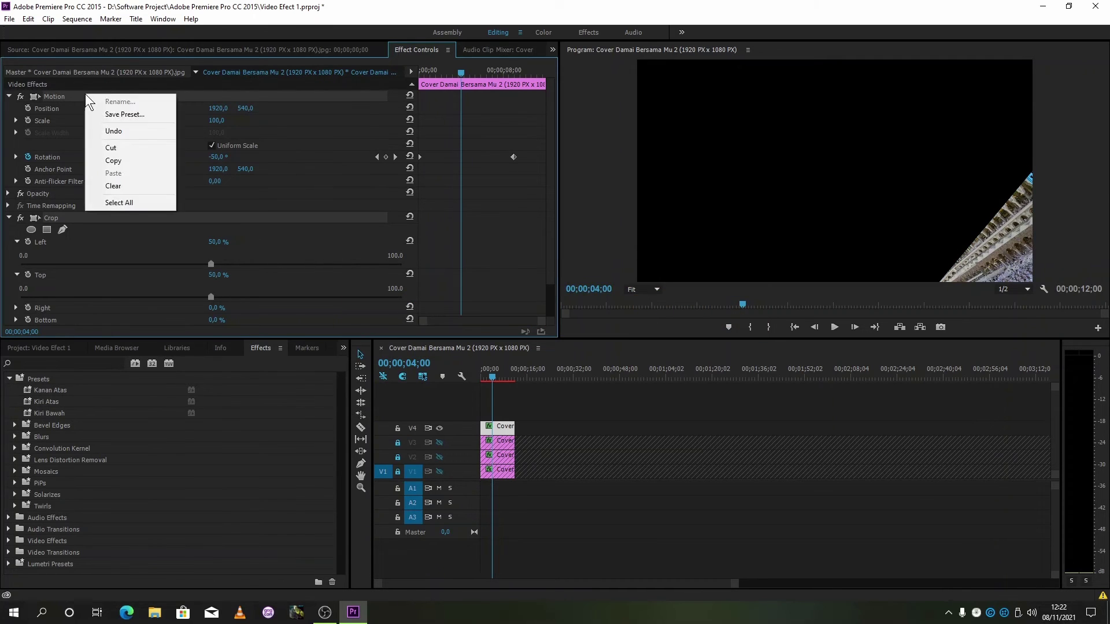
pyautogui.click(103, 114)
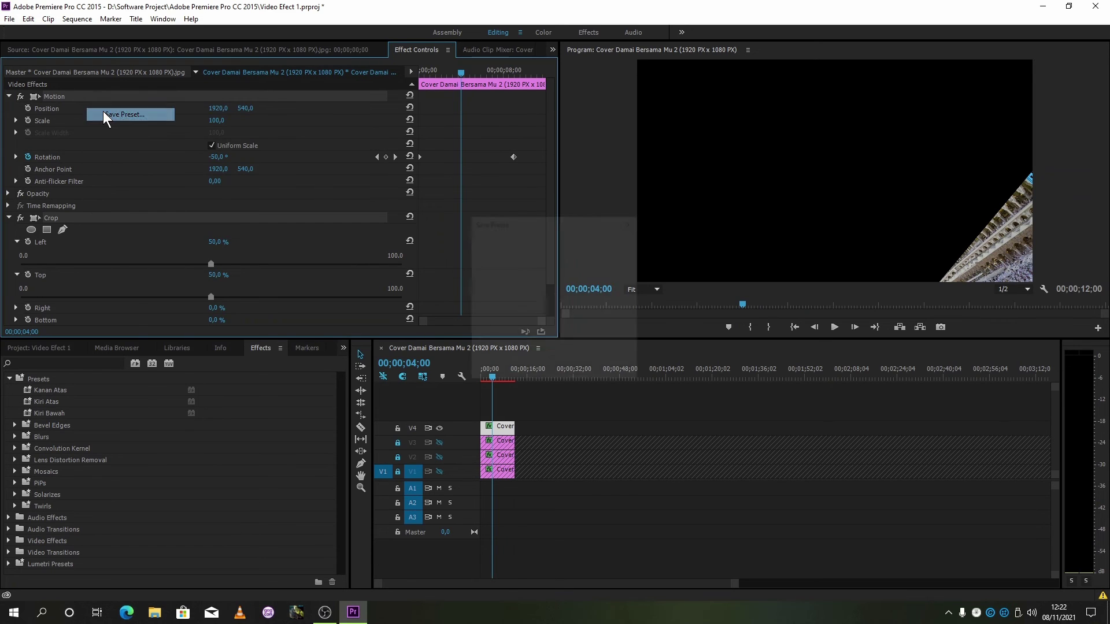
pyautogui.click(567, 242)
pyautogui.press('BackSpace')
pyautogui.press('BackSpace')
pyautogui.press('BackSpace')
pyautogui.press('BackSpace')
pyautogui.press('BackSpace')
pyautogui.press('BackSpace')
pyautogui.press('BackSpace')
pyautogui.press('BackSpace')
pyautogui.press('BackSpace')
pyautogui.press('BackSpace')
pyautogui.press('BackSpace')
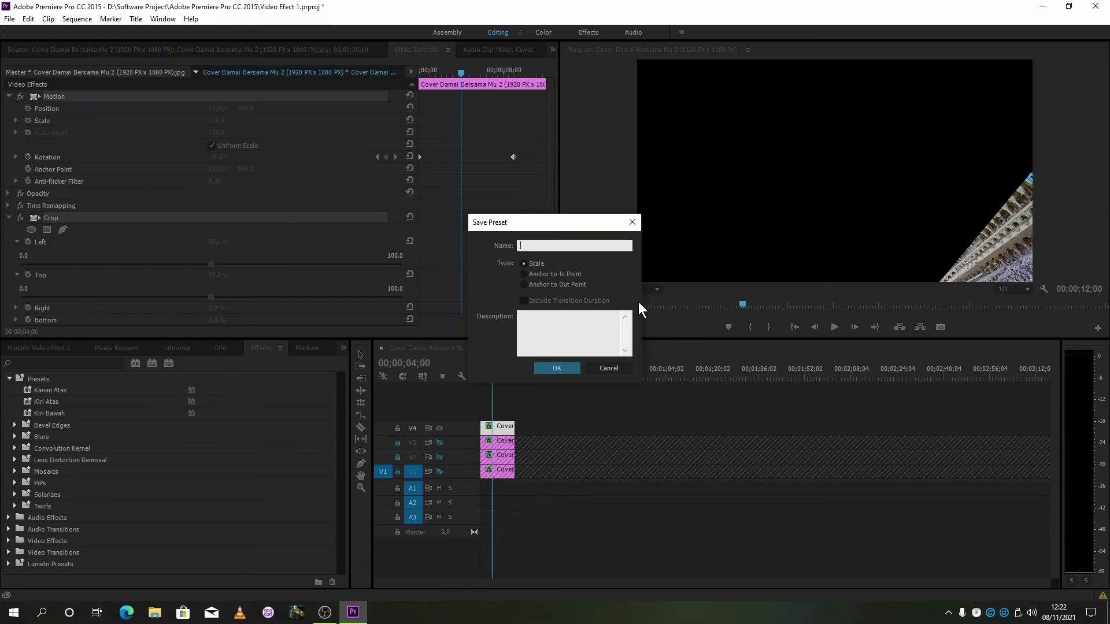
pyautogui.write('Kanan Bawah')
pyautogui.press('Return')
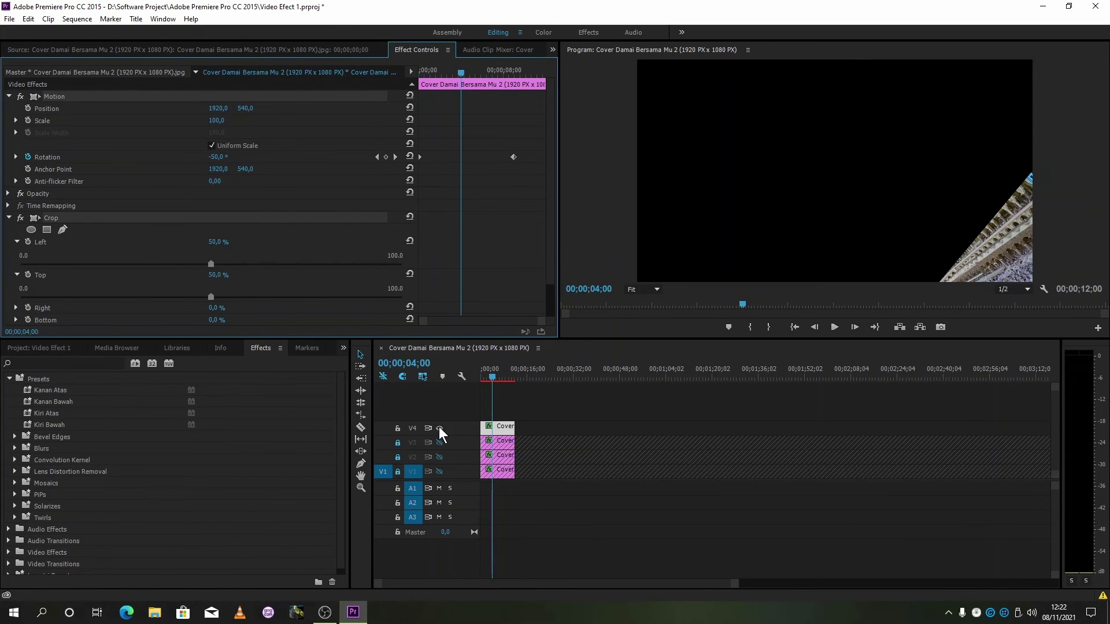
# Unlock tracks V1, V2 and V3 and turn their output back on.
pyautogui.click(397, 442)
pyautogui.click(397, 457)
pyautogui.click(398, 471)
pyautogui.click(438, 457)
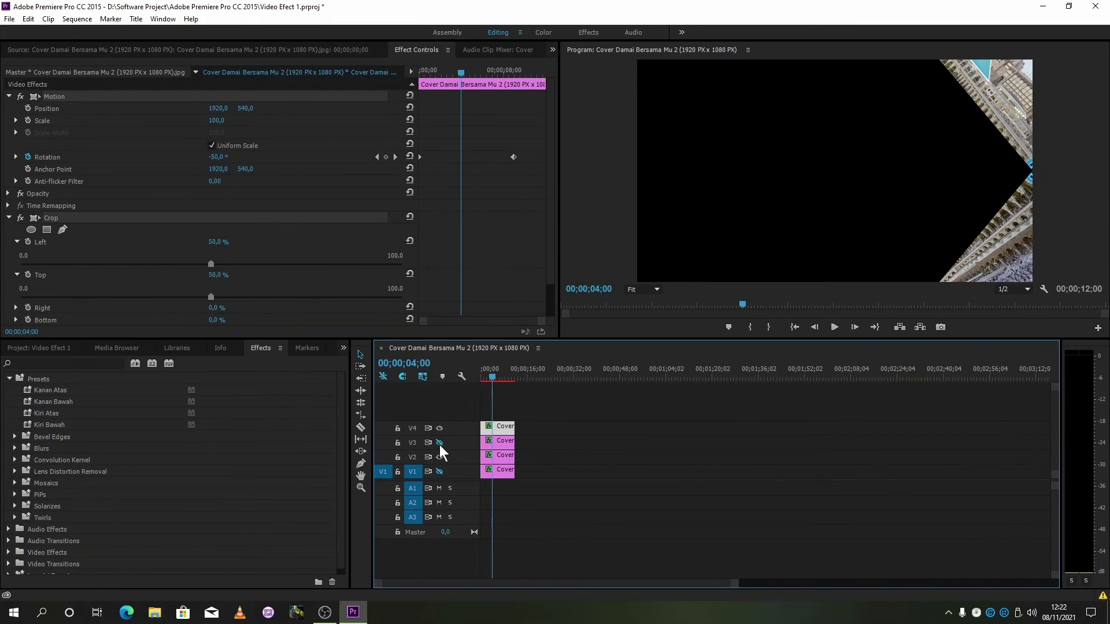
pyautogui.click(440, 443)
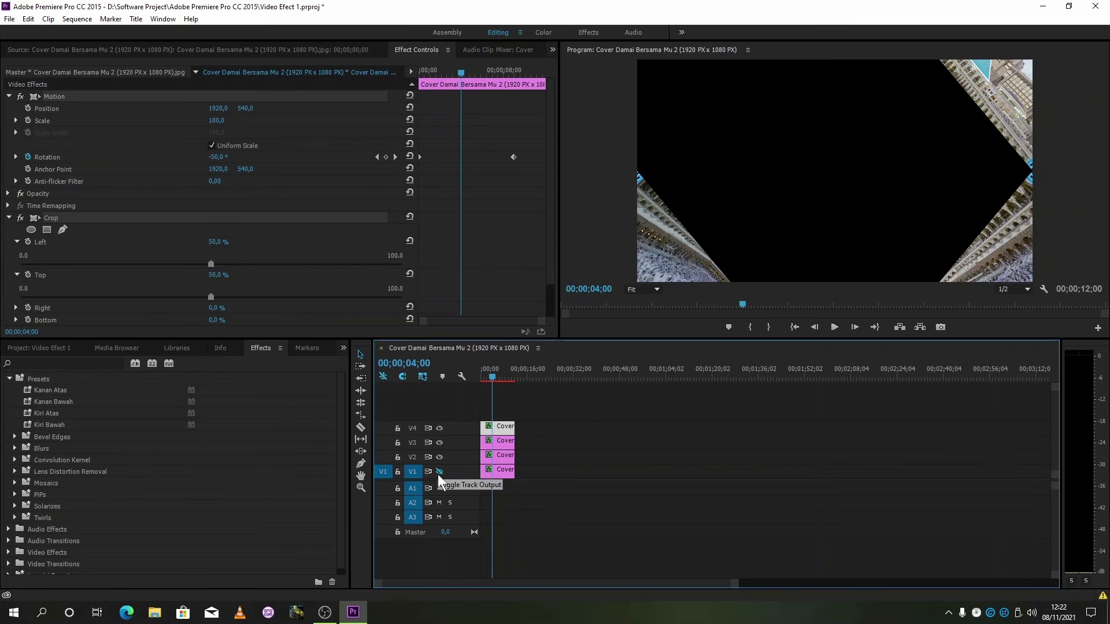
pyautogui.click(439, 473)
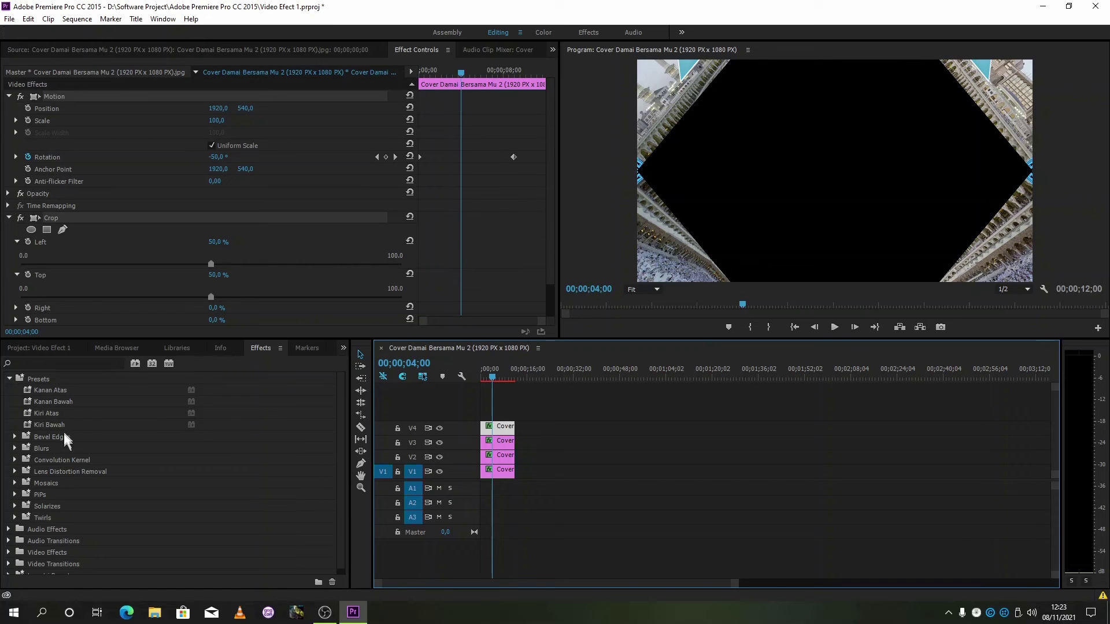
# Create a new presets bin named My Preset 1 inside the Presets folder.
pyautogui.rightClick(42, 383)
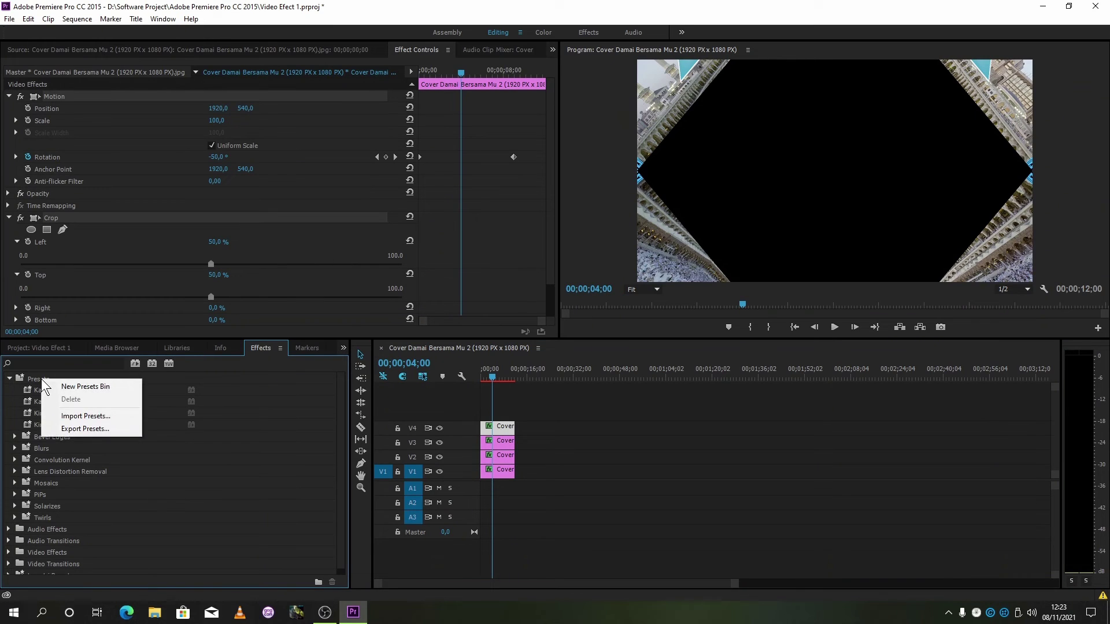
pyautogui.click(73, 385)
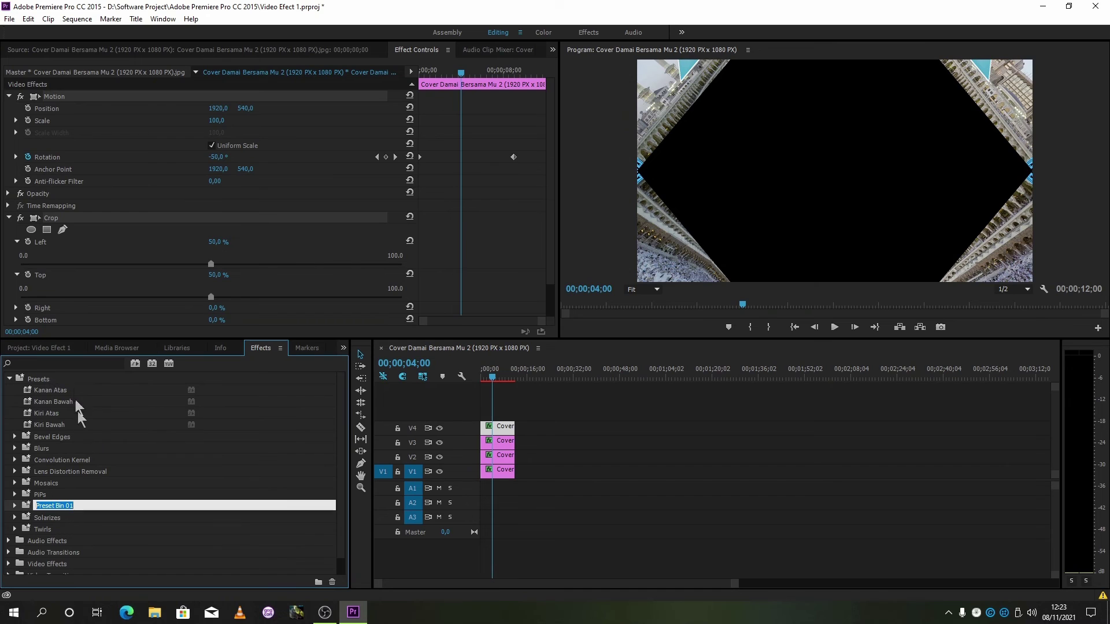
pyautogui.press('BackSpace')
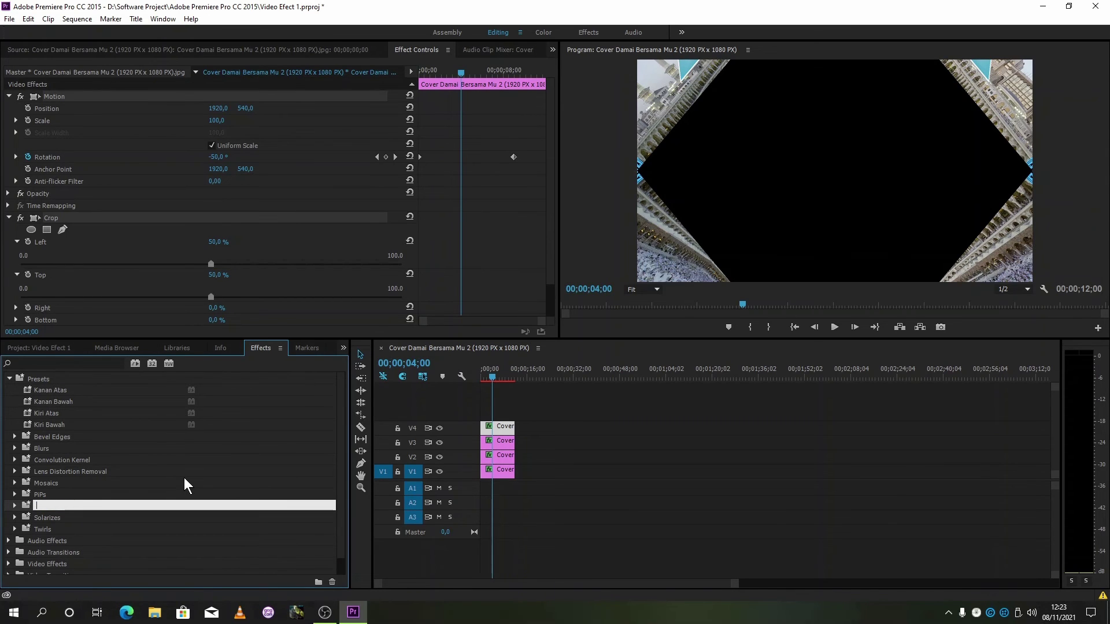
pyautogui.write('My Preset 1')
pyautogui.press('Return')
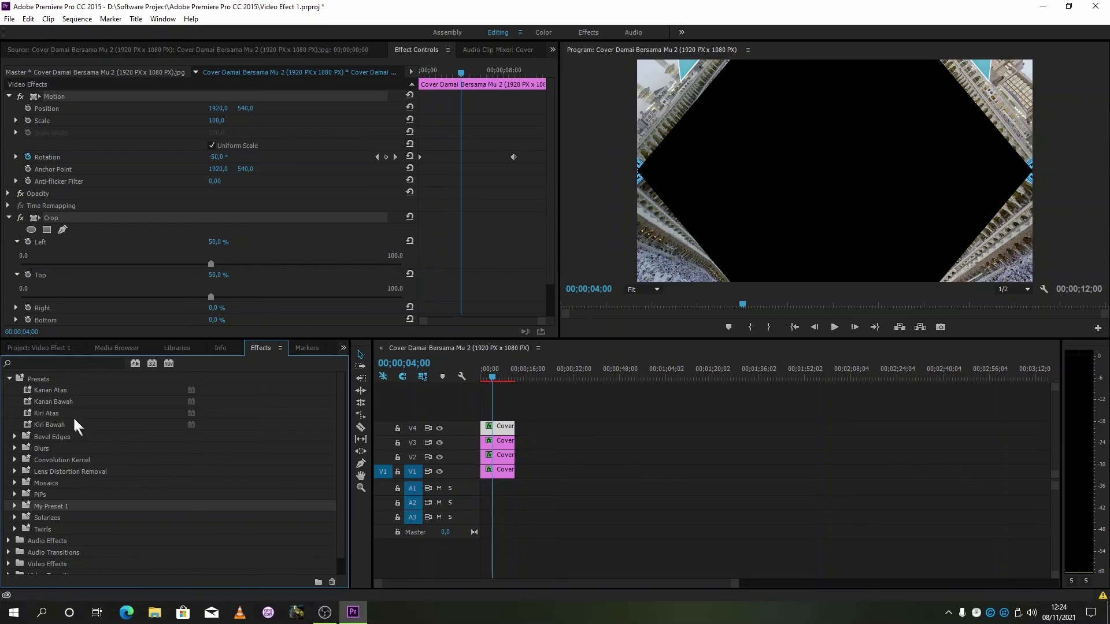
pyautogui.click(53, 390)
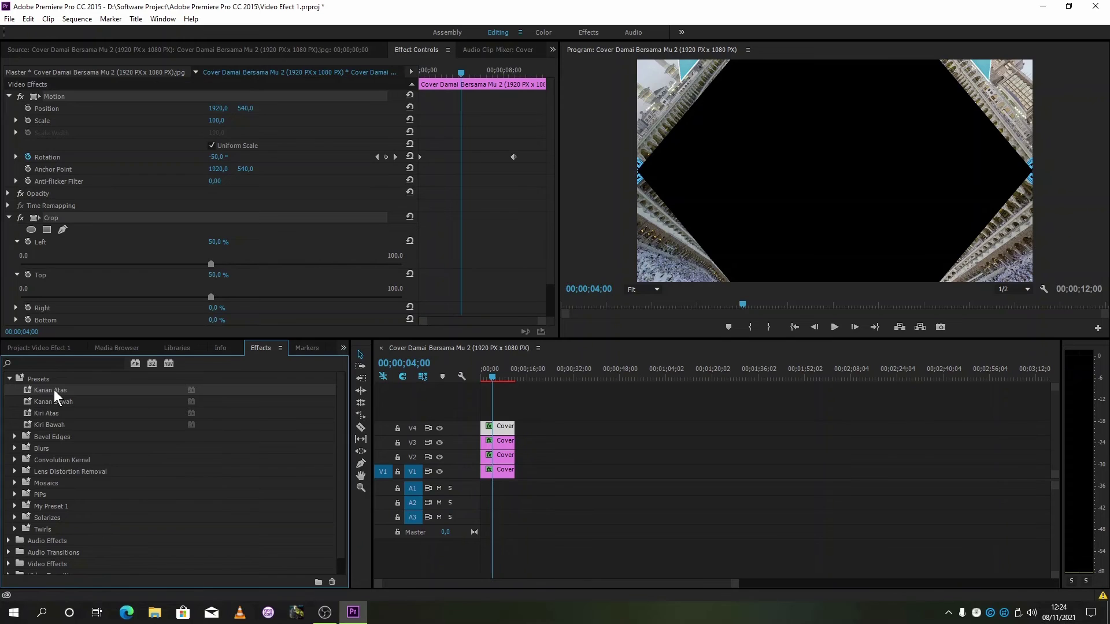
pyautogui.click(54, 390)
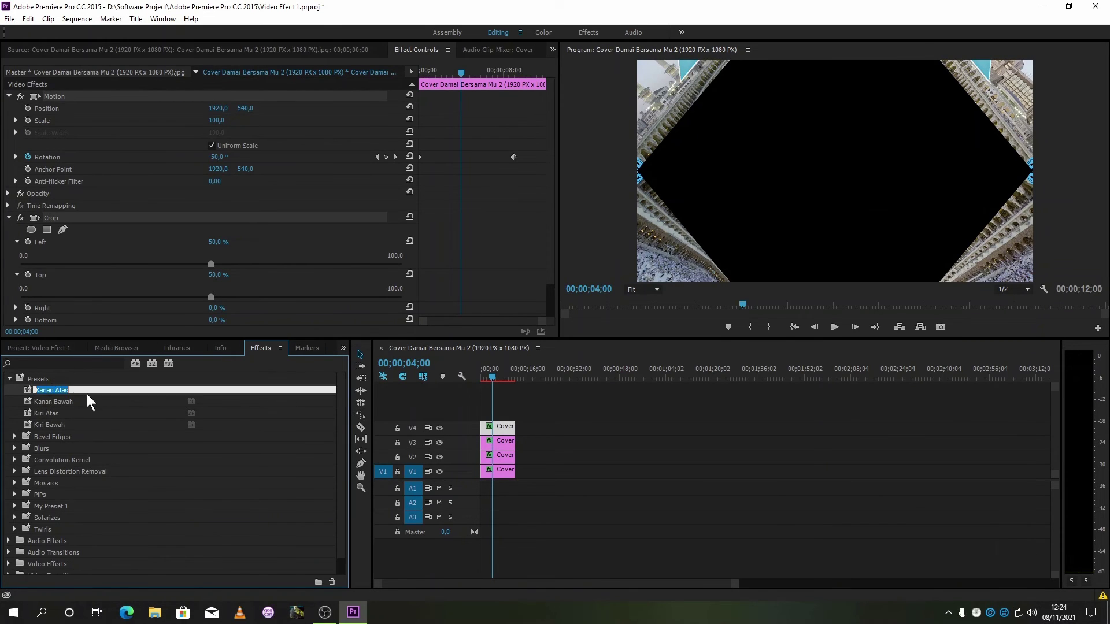
pyautogui.click(29, 388)
pyautogui.click(28, 389)
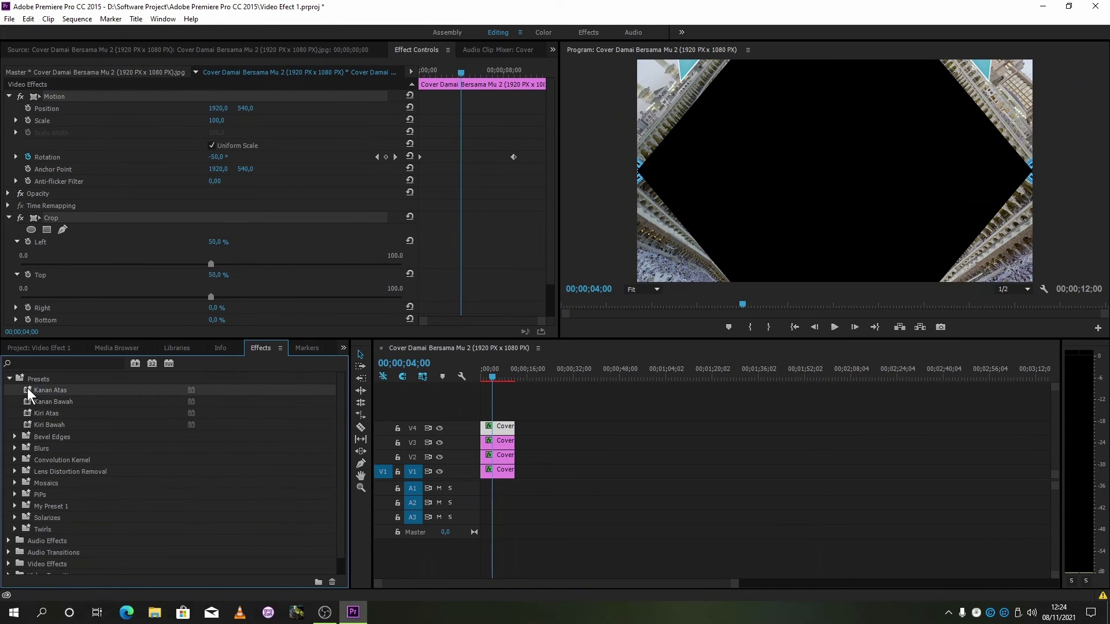
pyautogui.click(42, 388)
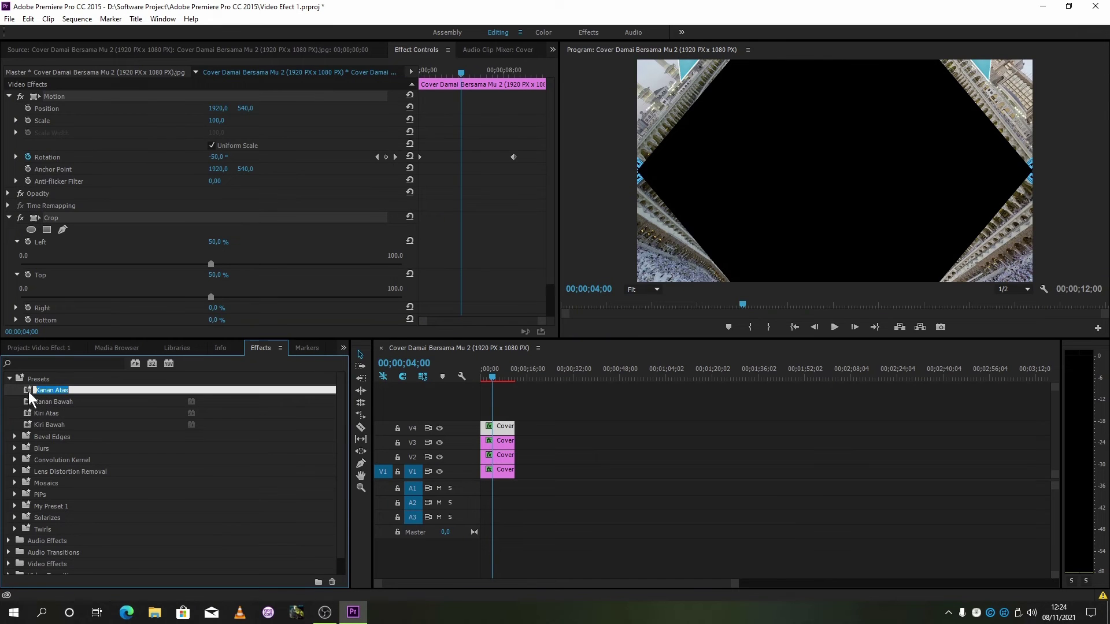
pyautogui.doubleClick(27, 389)
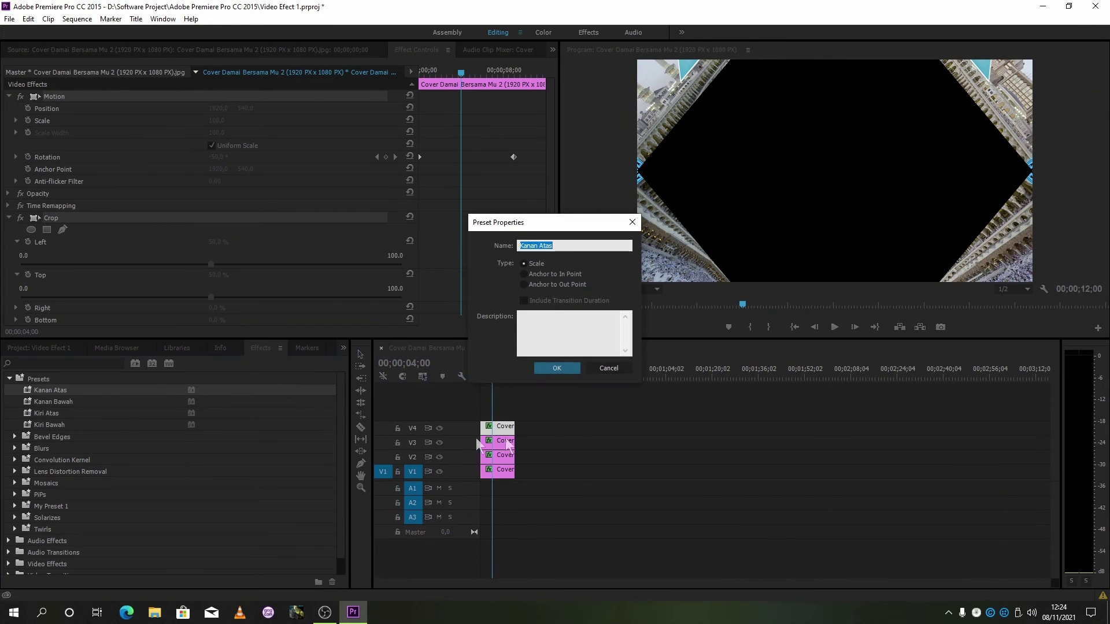
pyautogui.click(606, 368)
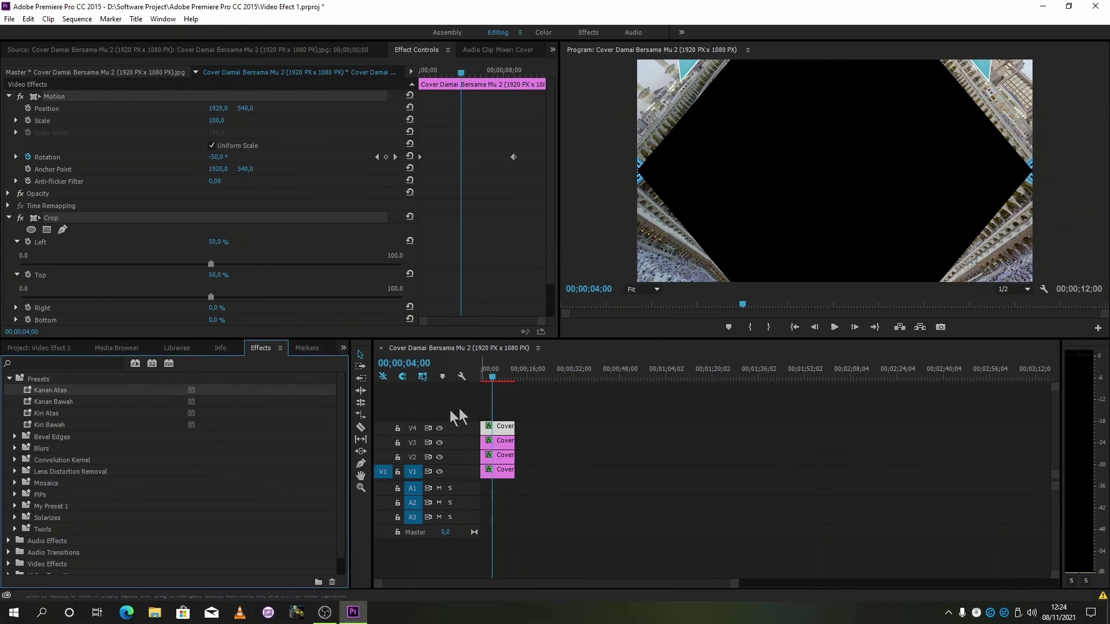
# Lock all four video tracks, V1 through V4.
pyautogui.click(397, 472)
pyautogui.click(398, 457)
pyautogui.click(398, 442)
pyautogui.click(396, 429)
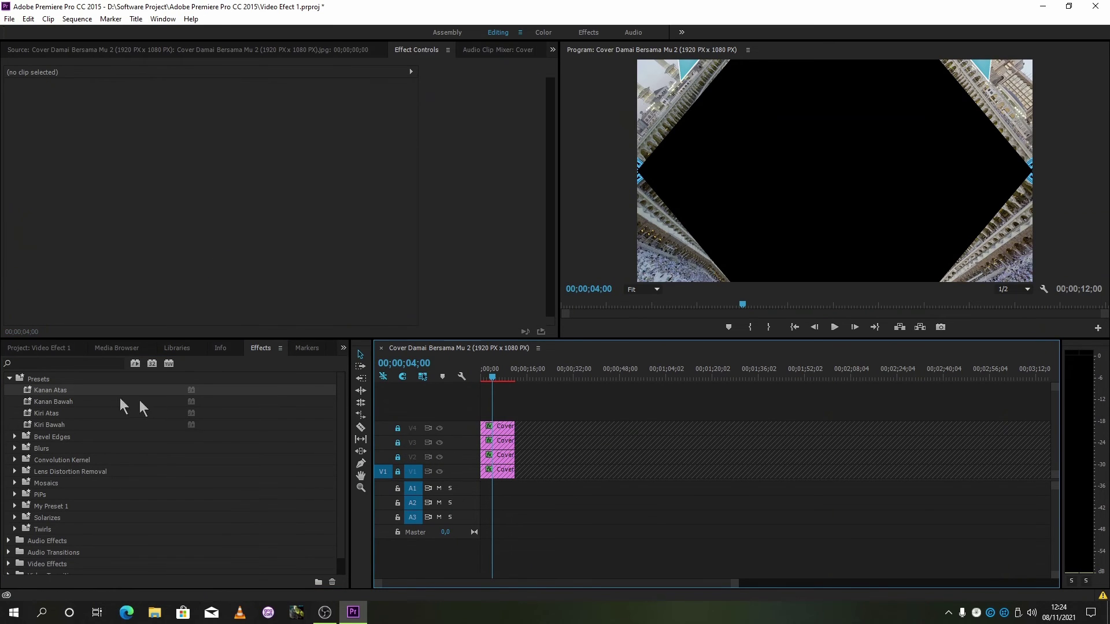
# Move the Kanan Atas preset into the My Preset 1 bin and expand the bin.
pyautogui.click(58, 389)
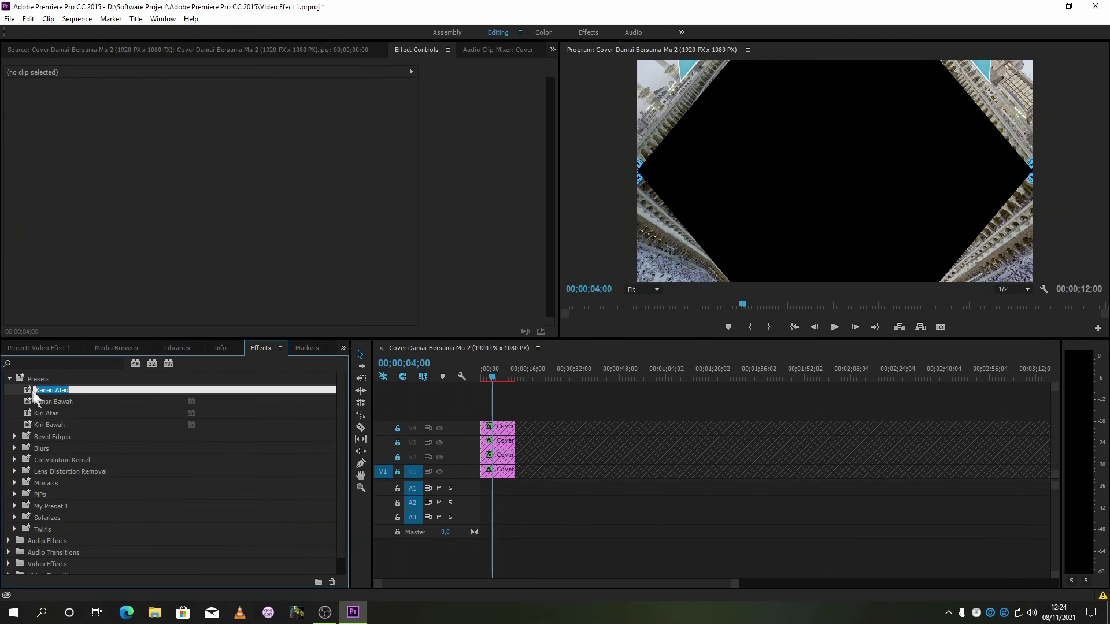
pyautogui.click(26, 389)
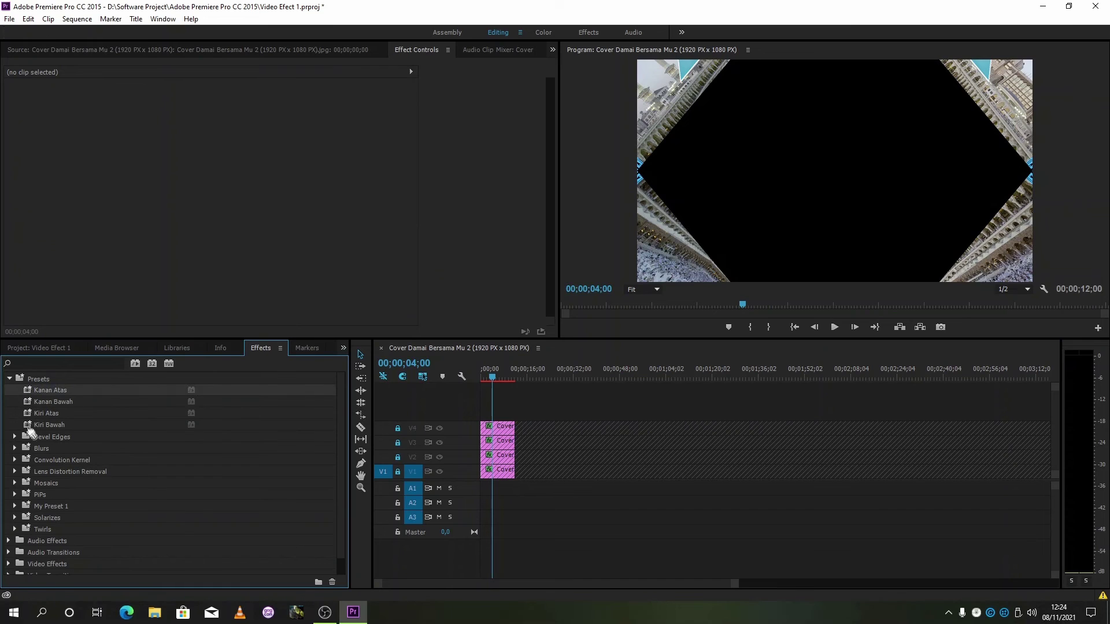
pyautogui.click(50, 507)
pyautogui.moveTo(51, 509); pyautogui.dragTo(49, 508)
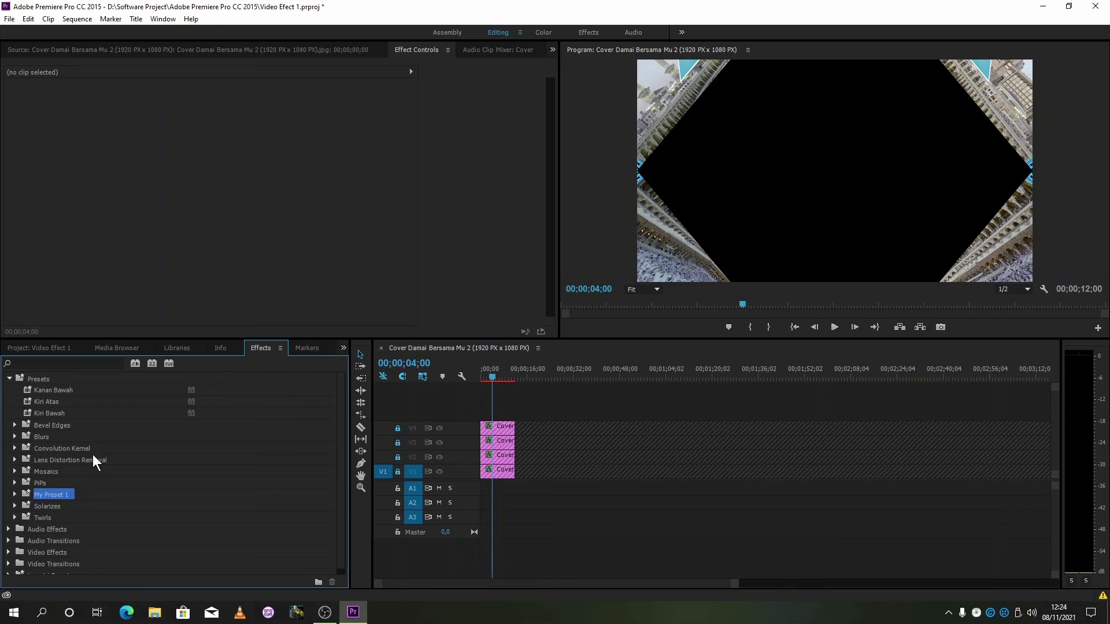
pyautogui.click(15, 494)
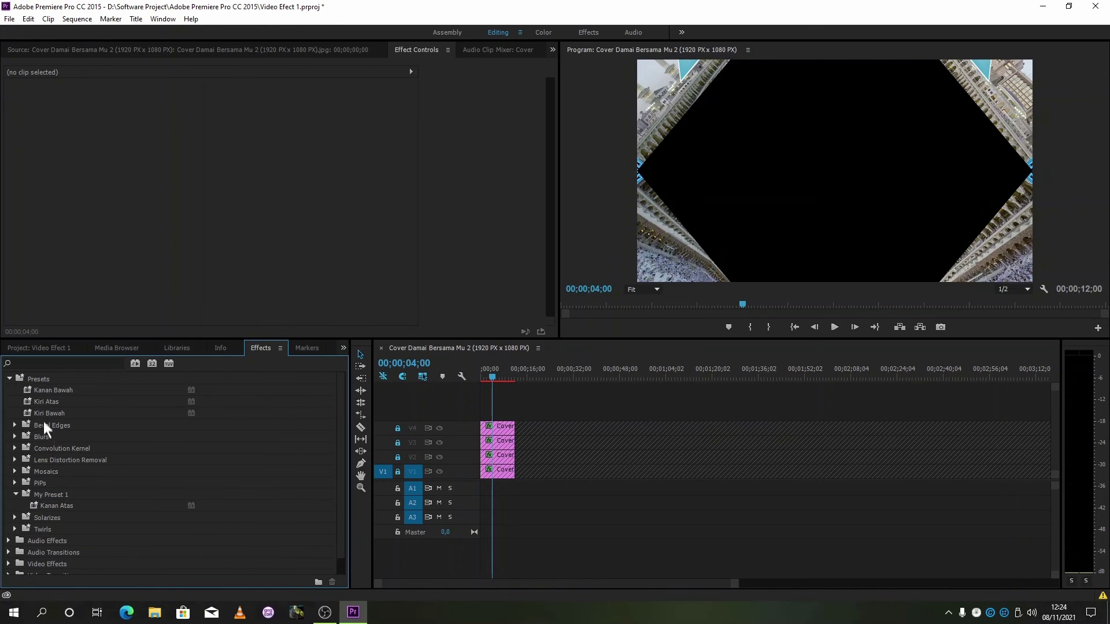
# Move the Kanan Bawah and Kiri Atas presets into the My Preset 1 bin.
pyautogui.moveTo(42, 390); pyautogui.dragTo(39, 494)
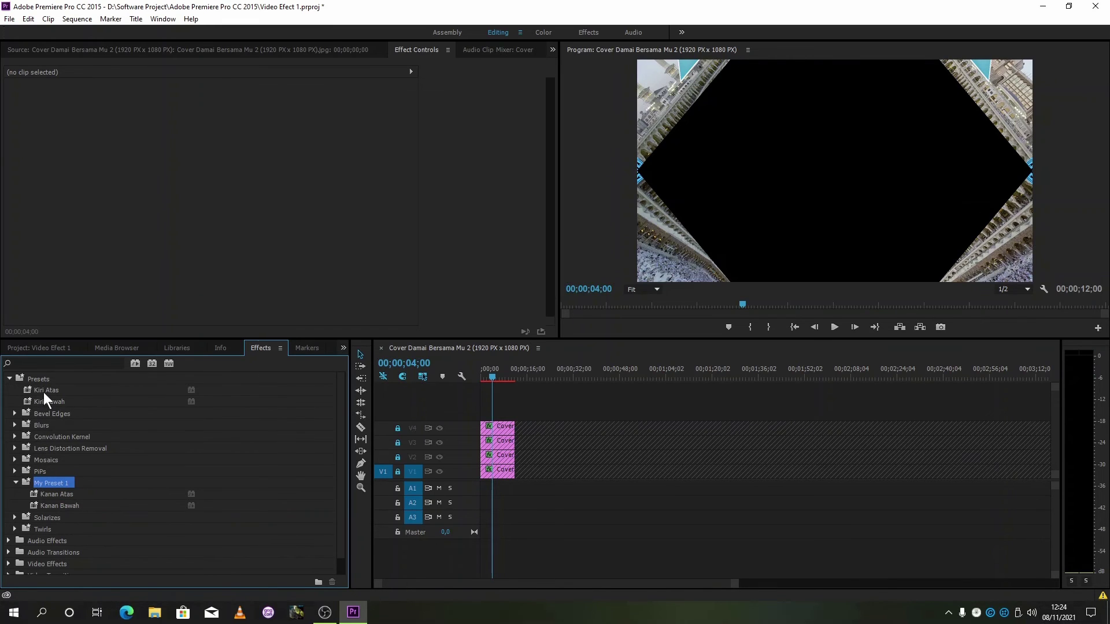
pyautogui.moveTo(44, 390); pyautogui.dragTo(42, 483)
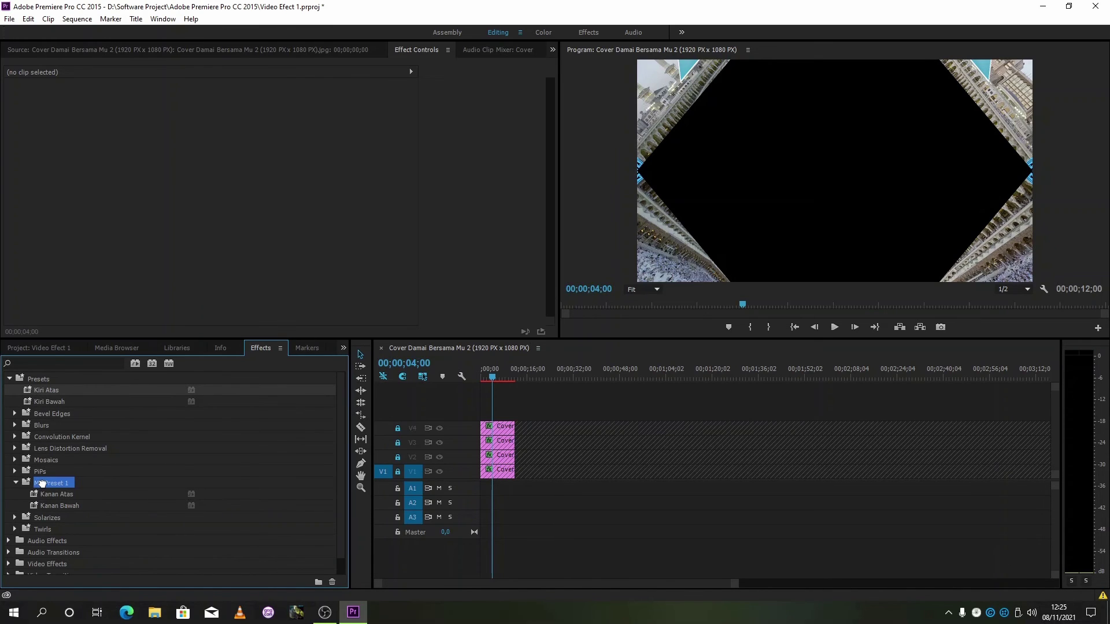
pyautogui.moveTo(41, 483); pyautogui.dragTo(42, 484)
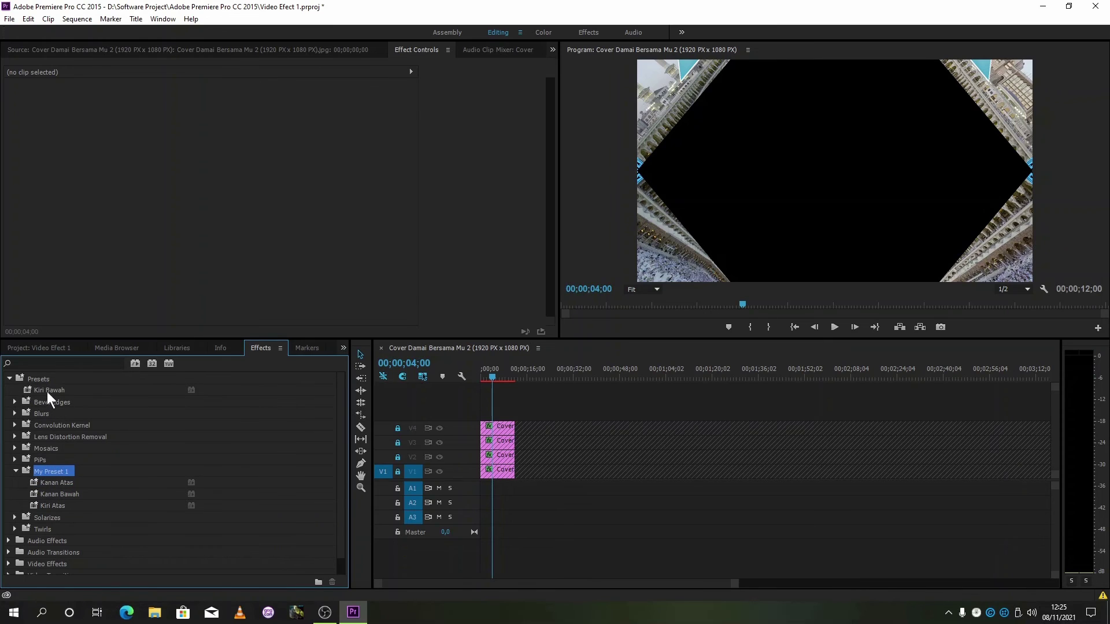
# Move the Kiri Bawah preset into the My Preset 1 bin and export the bin as My Preset 1 to the Damai Bersama Mu folder.
pyautogui.moveTo(47, 388); pyautogui.dragTo(45, 472)
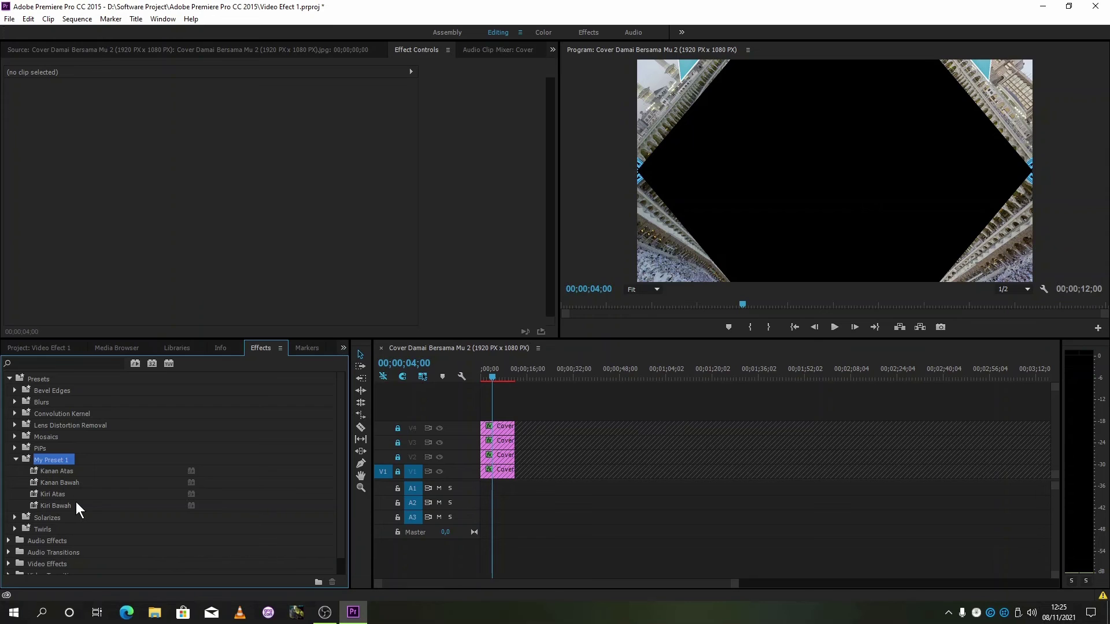
pyautogui.rightClick(60, 460)
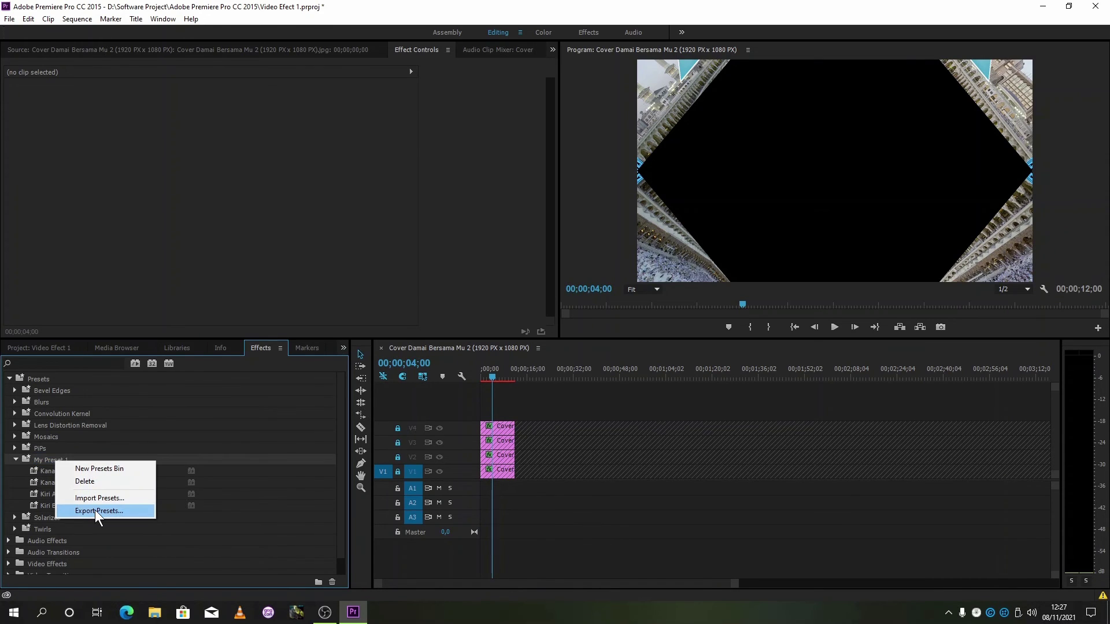
pyautogui.click(95, 510)
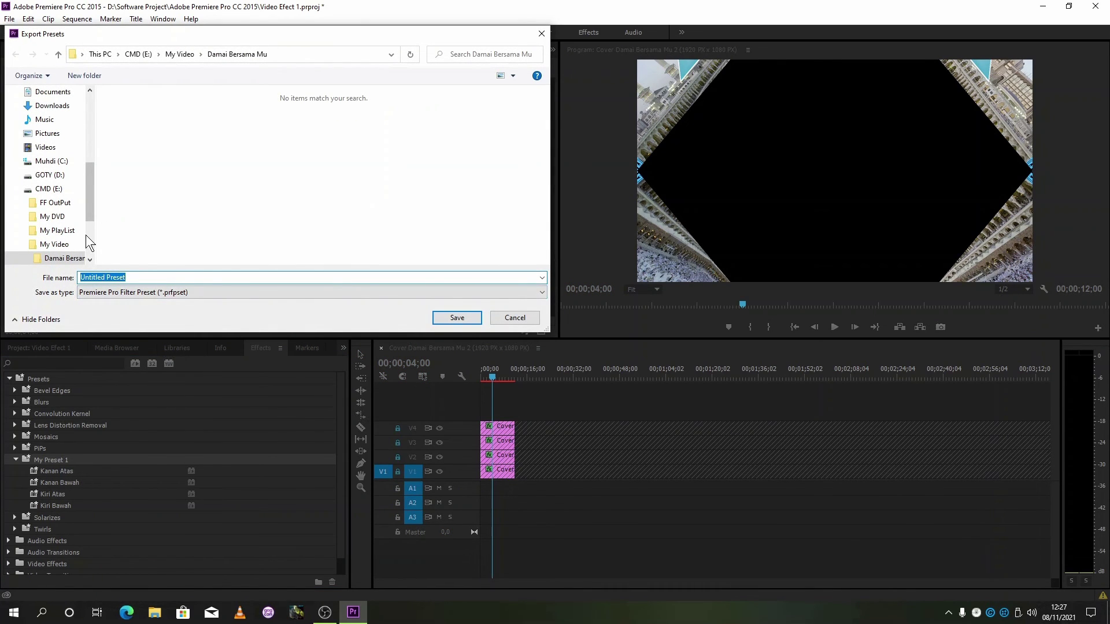
pyautogui.click(107, 277)
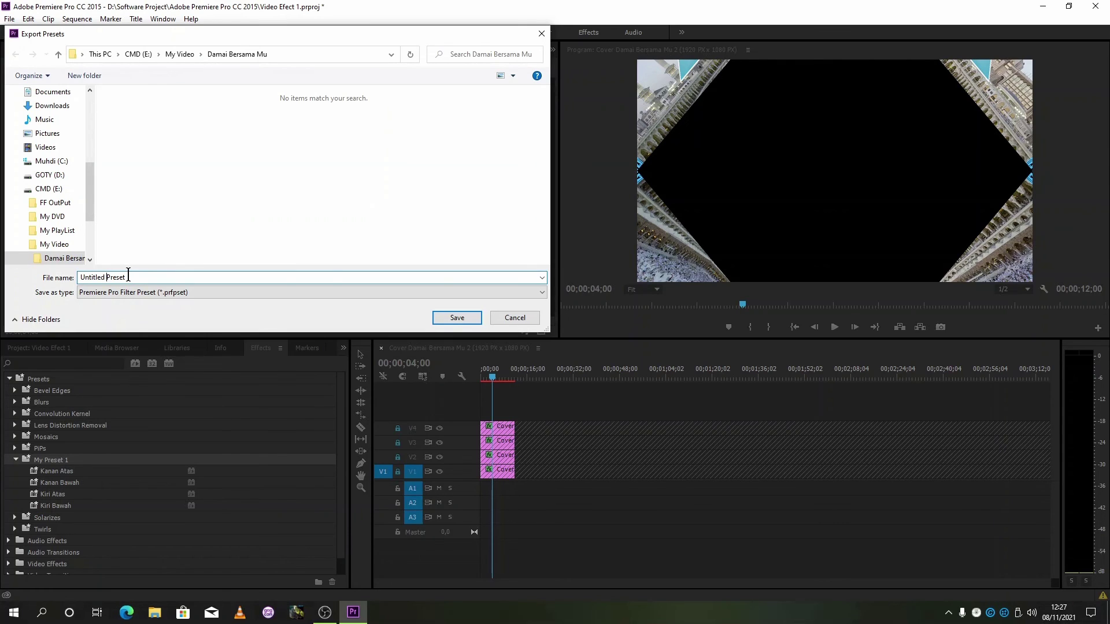
pyautogui.press('BackSpace')
pyautogui.press('BackSpace')
pyautogui.press('BackSpace')
pyautogui.press('BackSpace')
pyautogui.press('BackSpace')
pyautogui.press('BackSpace')
pyautogui.press('BackSpace')
pyautogui.press('BackSpace')
pyautogui.press('BackSpace')
pyautogui.write('My')
pyautogui.click(456, 318)
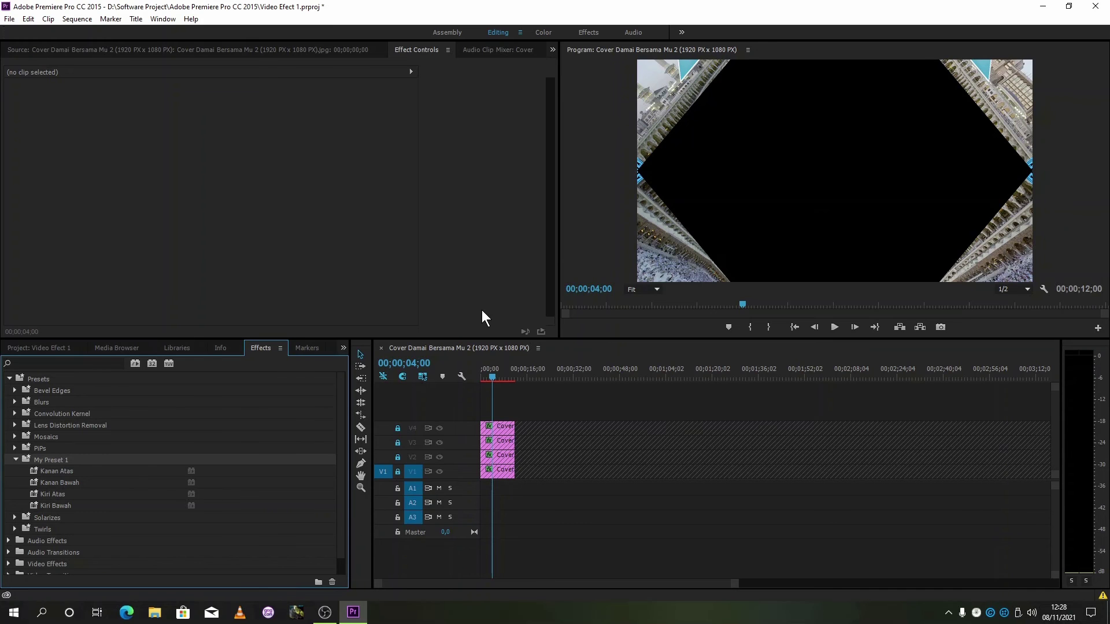
# Check in File Explorer that the exported preset file is in E:\My Video\Damai Bersama Mu, and close the window.
pyautogui.click(154, 613)
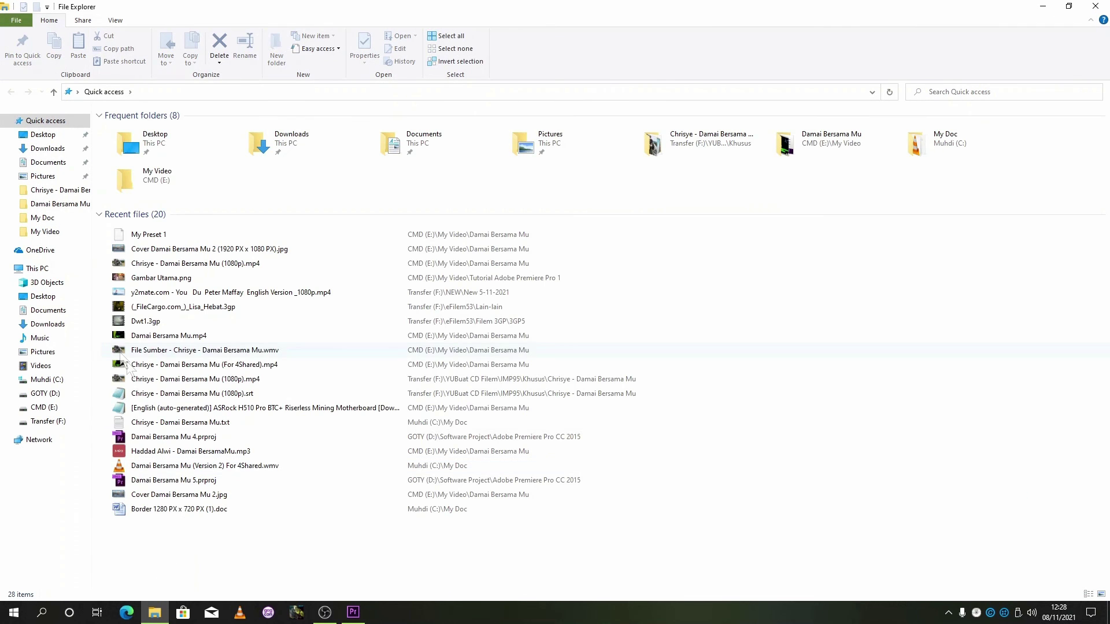
pyautogui.click(48, 408)
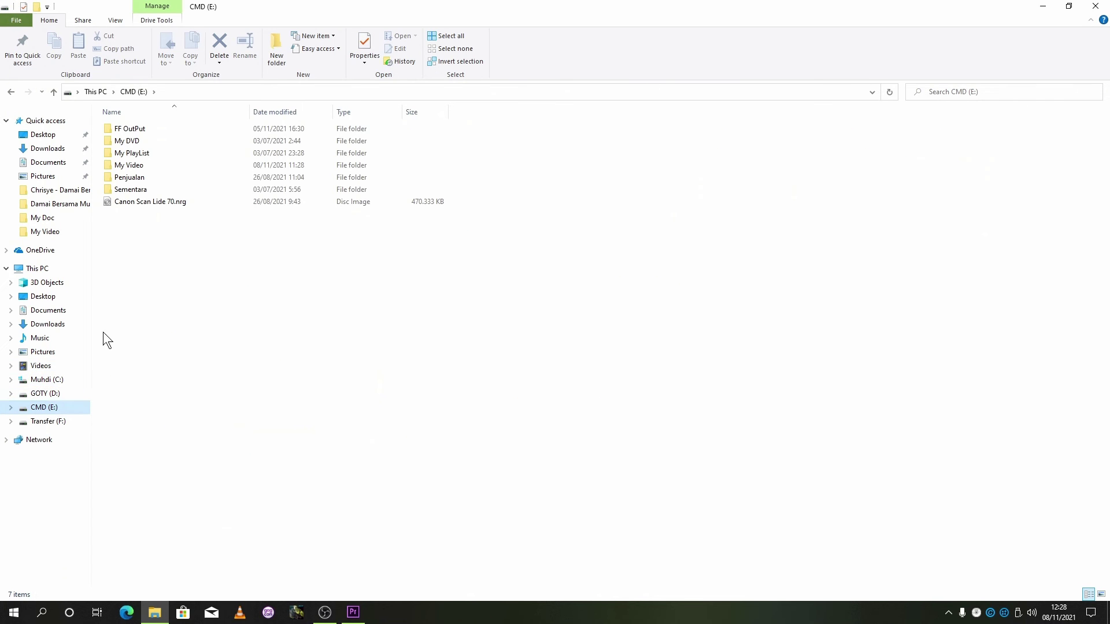
pyautogui.doubleClick(172, 165)
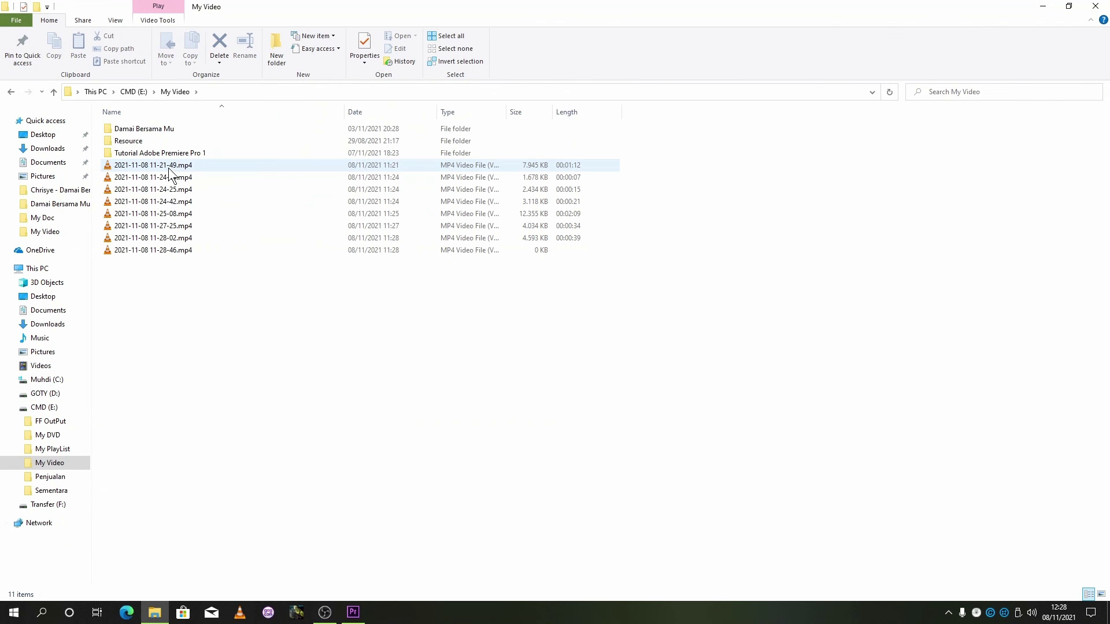
pyautogui.doubleClick(175, 130)
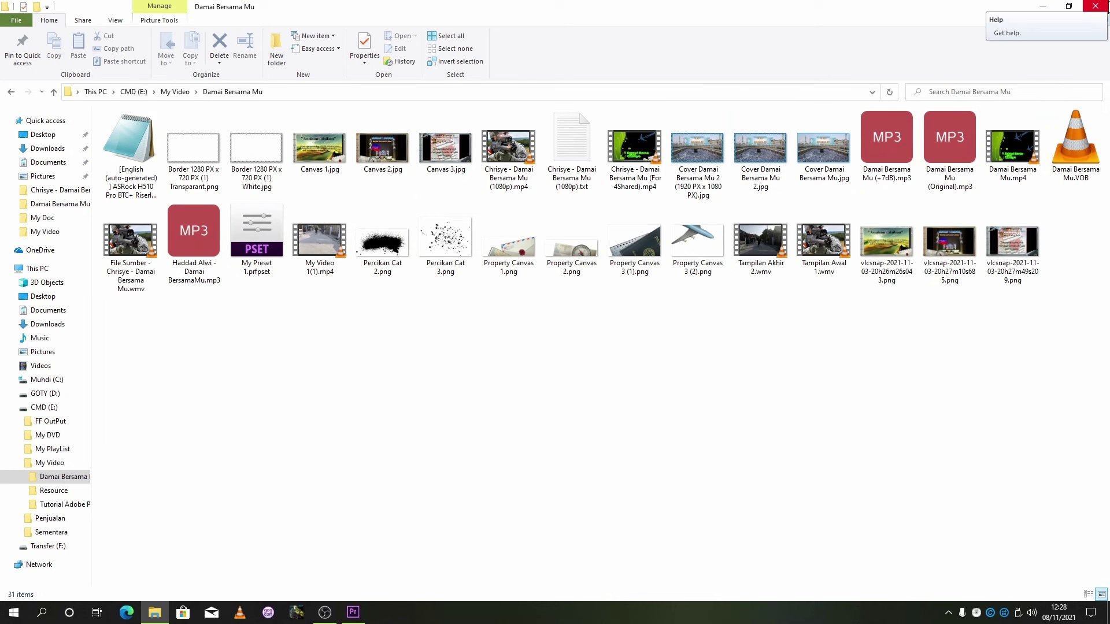
pyautogui.click(1104, 7)
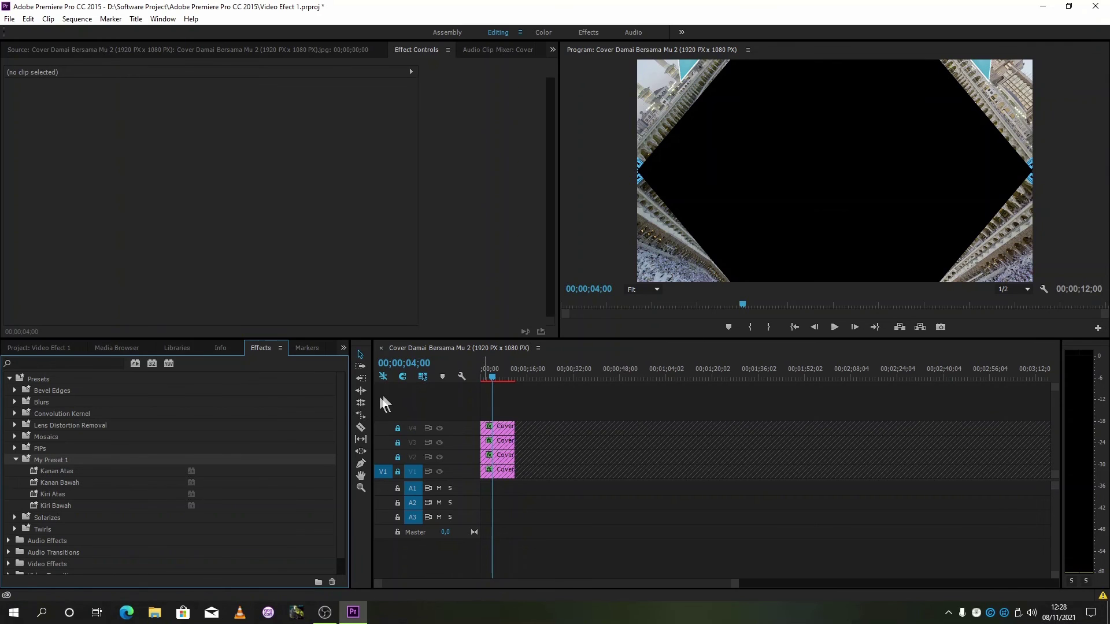
pyautogui.rightClick(42, 380)
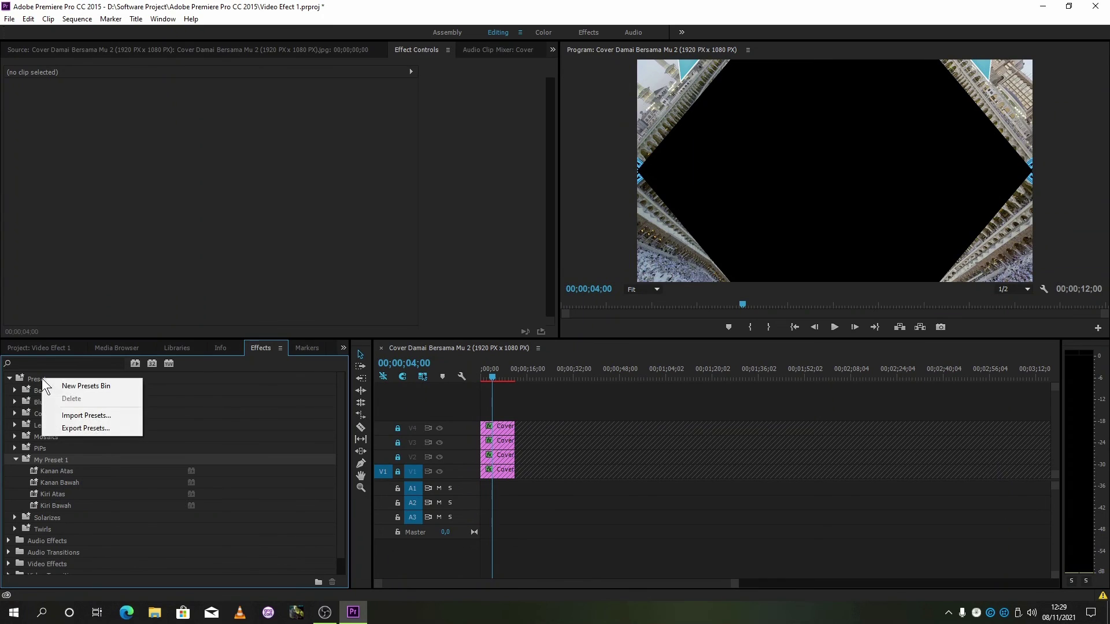
pyautogui.click(69, 415)
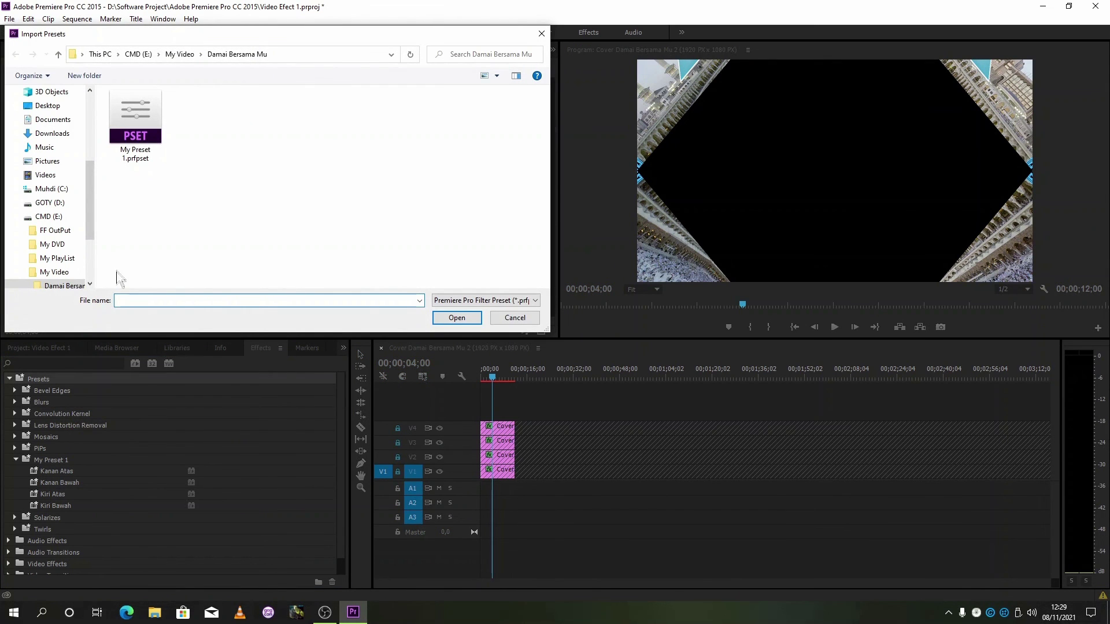
pyautogui.click(137, 132)
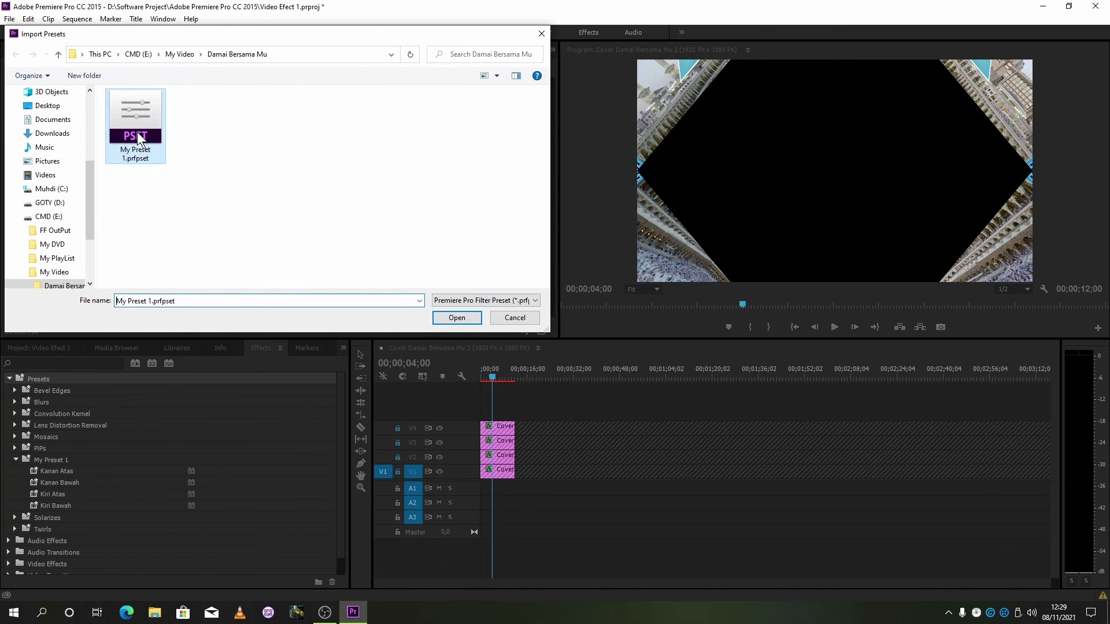
pyautogui.click(514, 319)
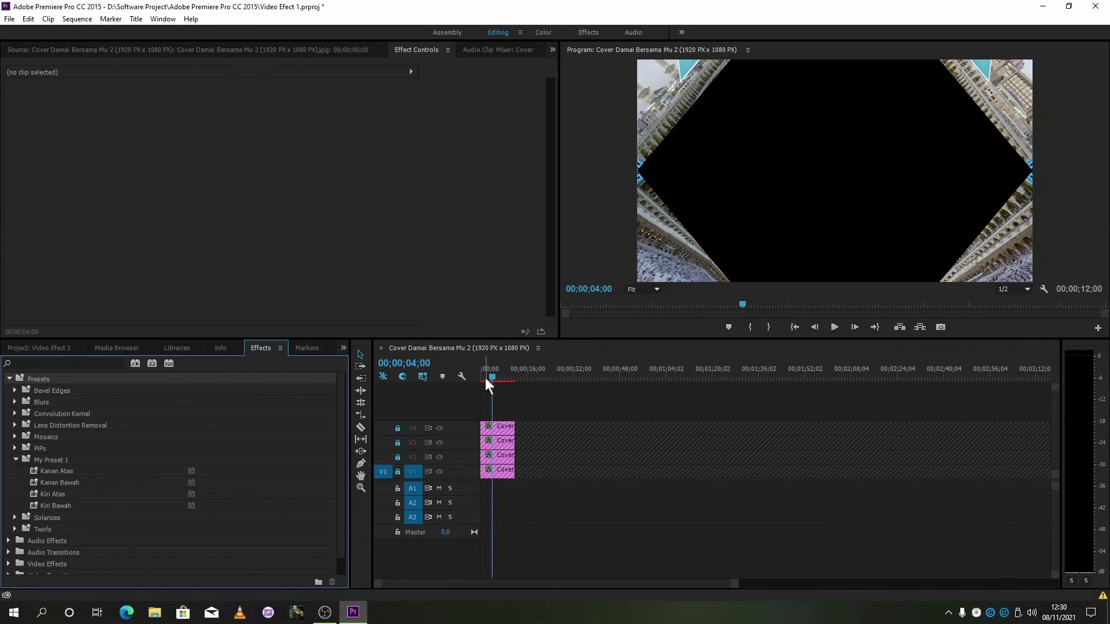
# Play the finished four-quarter effect from the start of the sequence and return the playhead to 00;00;00;00.
pyautogui.moveTo(490, 372); pyautogui.dragTo(473, 374)
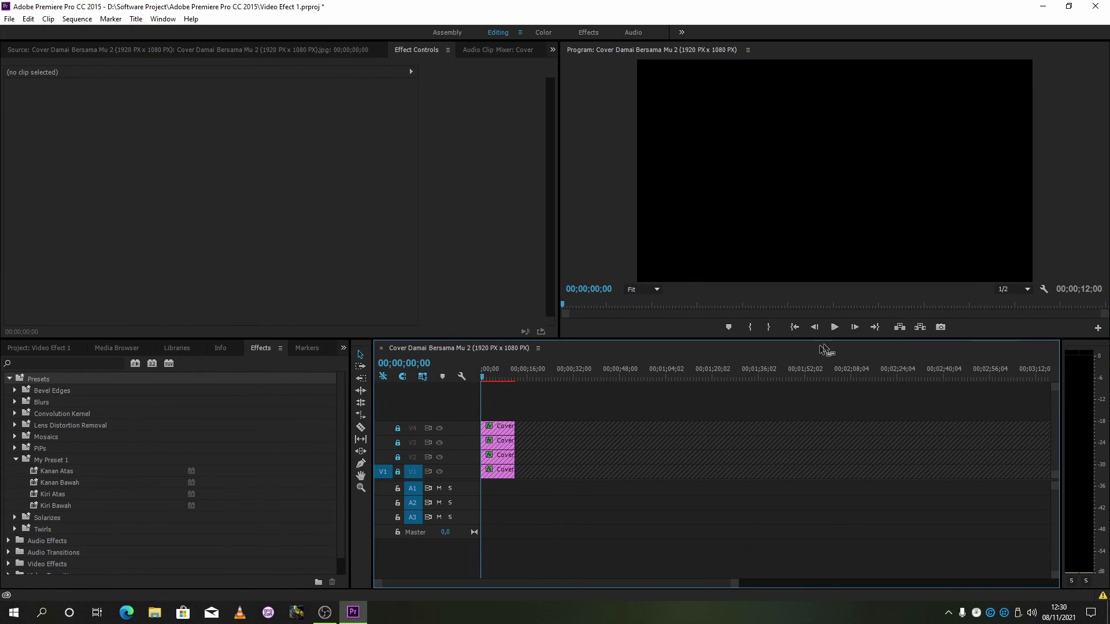
pyautogui.click(833, 327)
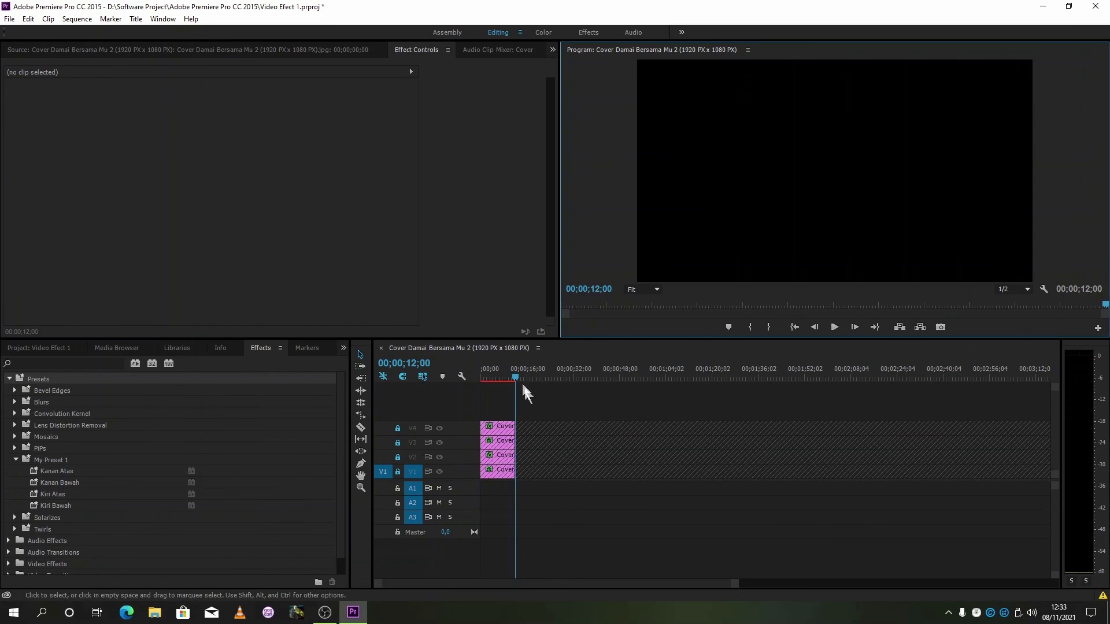
pyautogui.moveTo(514, 376); pyautogui.dragTo(477, 373)
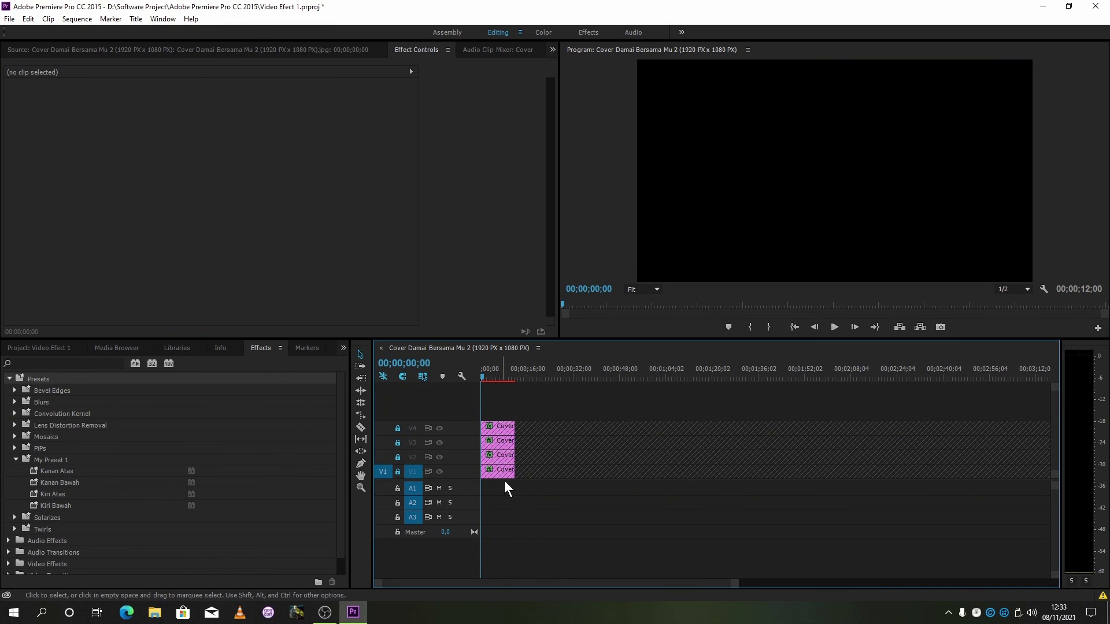
# Create a new project named Uji Coba 2, saving the changes to Video Efect 1.prproj.
pyautogui.click(11, 20)
pyautogui.moveTo(35, 32)
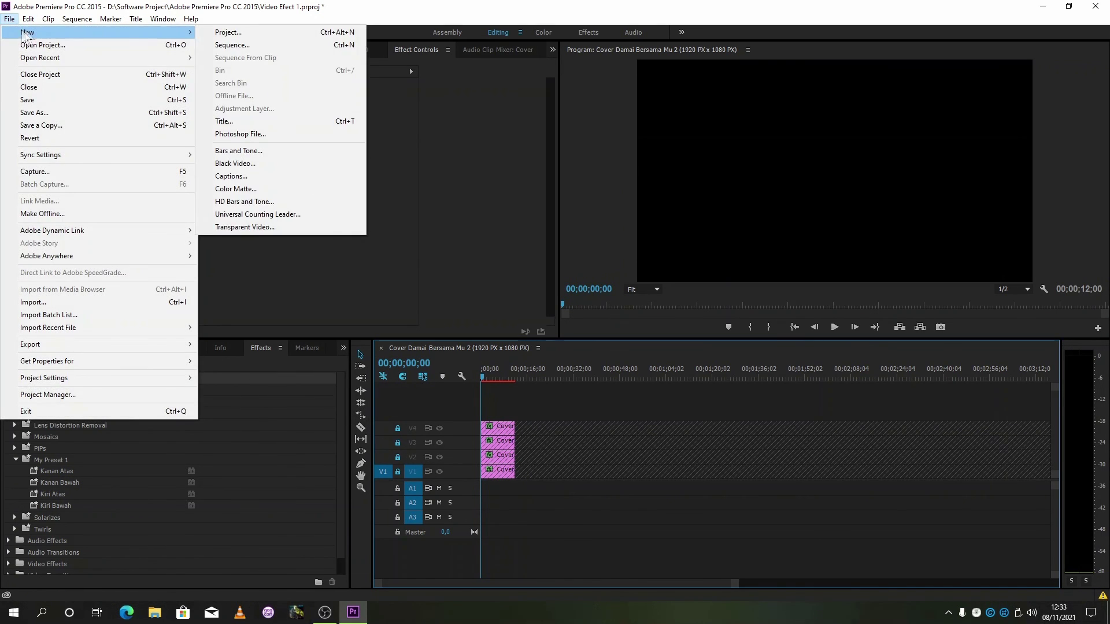
pyautogui.click(320, 32)
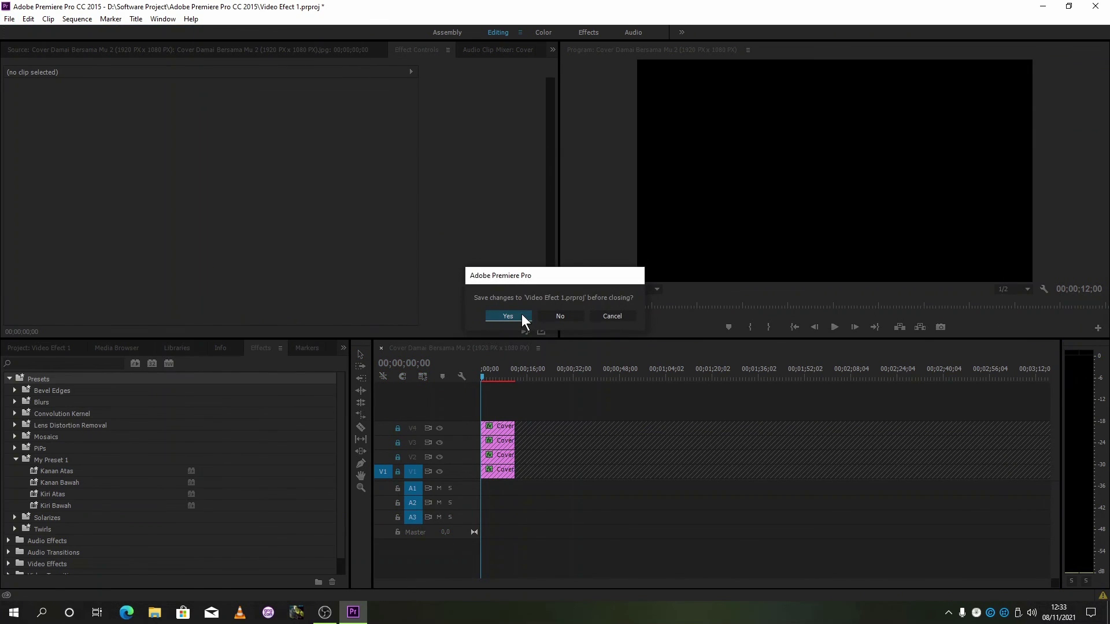
pyautogui.click(522, 316)
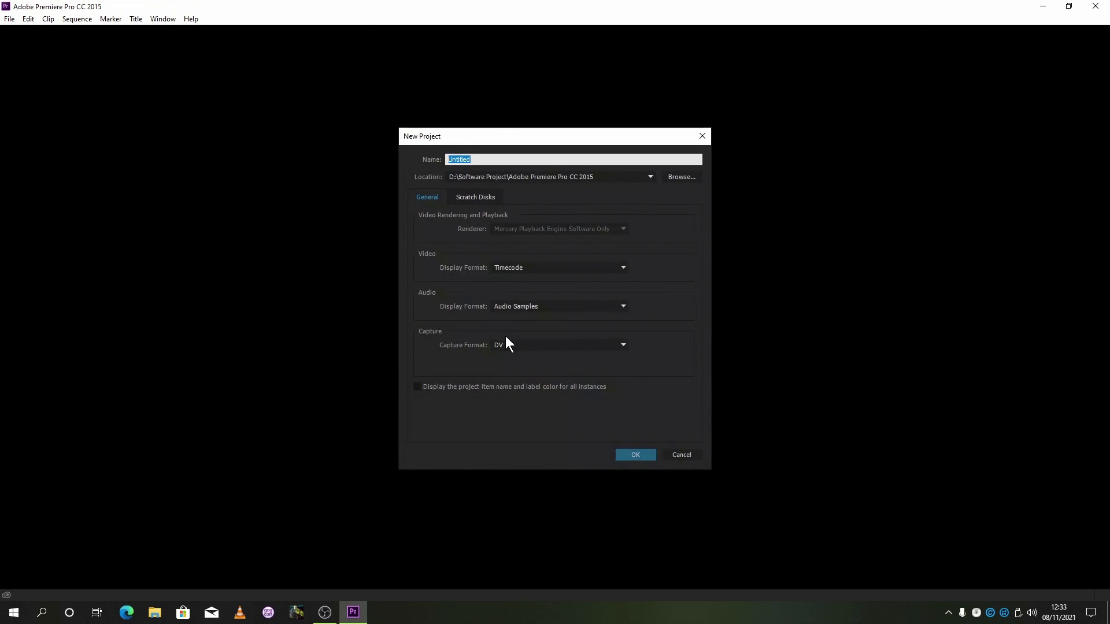
pyautogui.click(478, 155)
pyautogui.press('BackSpace')
pyautogui.press('BackSpace')
pyautogui.press('BackSpace')
pyautogui.press('BackSpace')
pyautogui.press('BackSpace')
pyautogui.press('BackSpace')
pyautogui.press('BackSpace')
pyautogui.press('BackSpace')
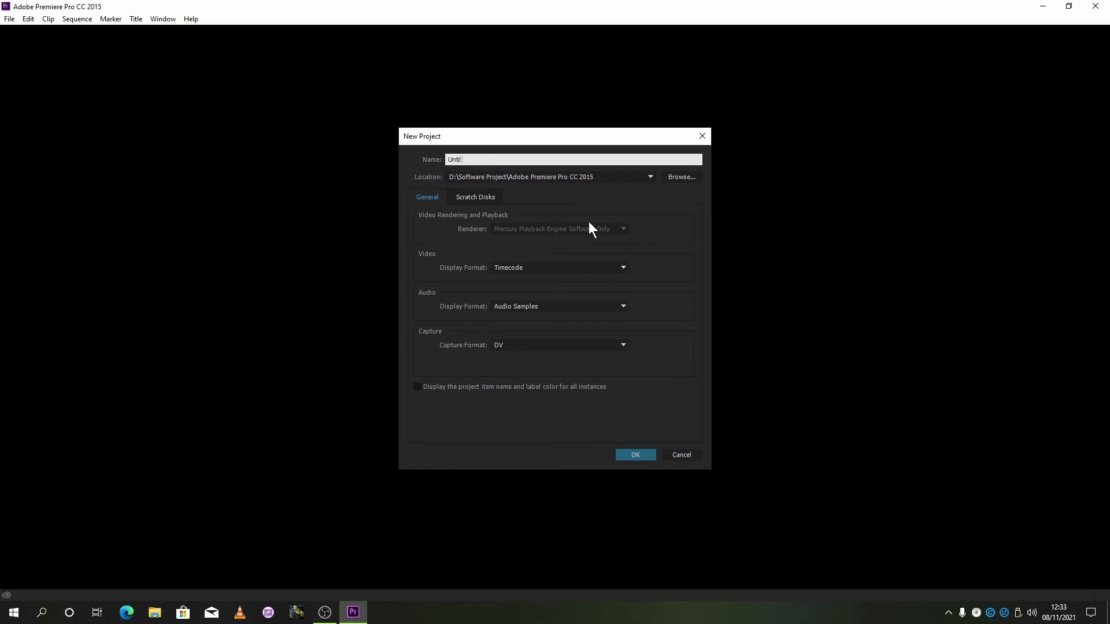
pyautogui.write('Uji Coba 2')
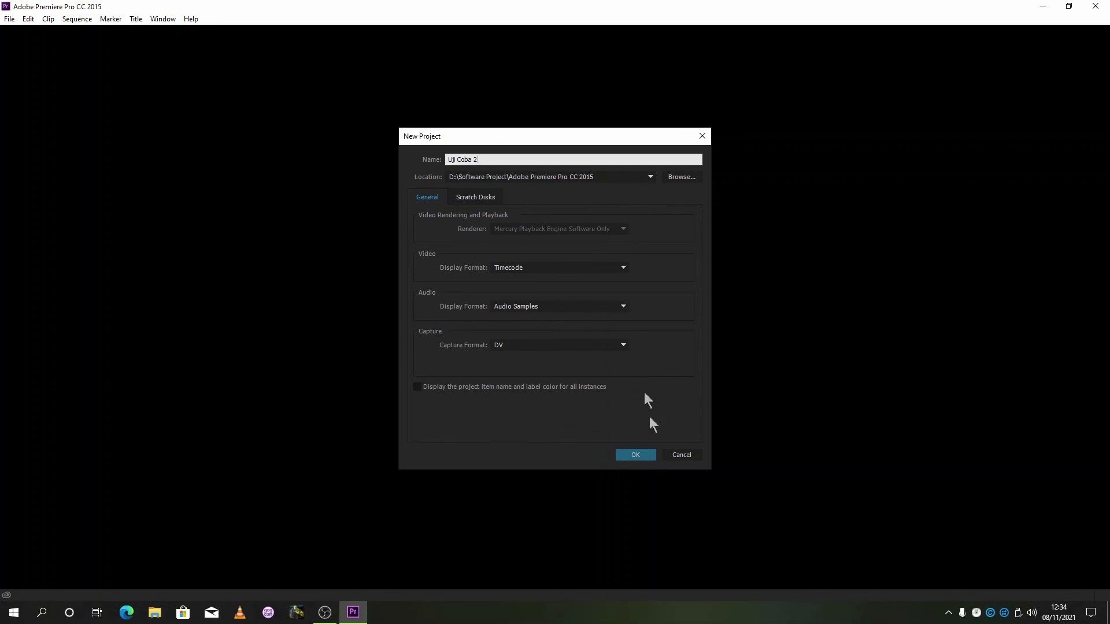
pyautogui.click(644, 456)
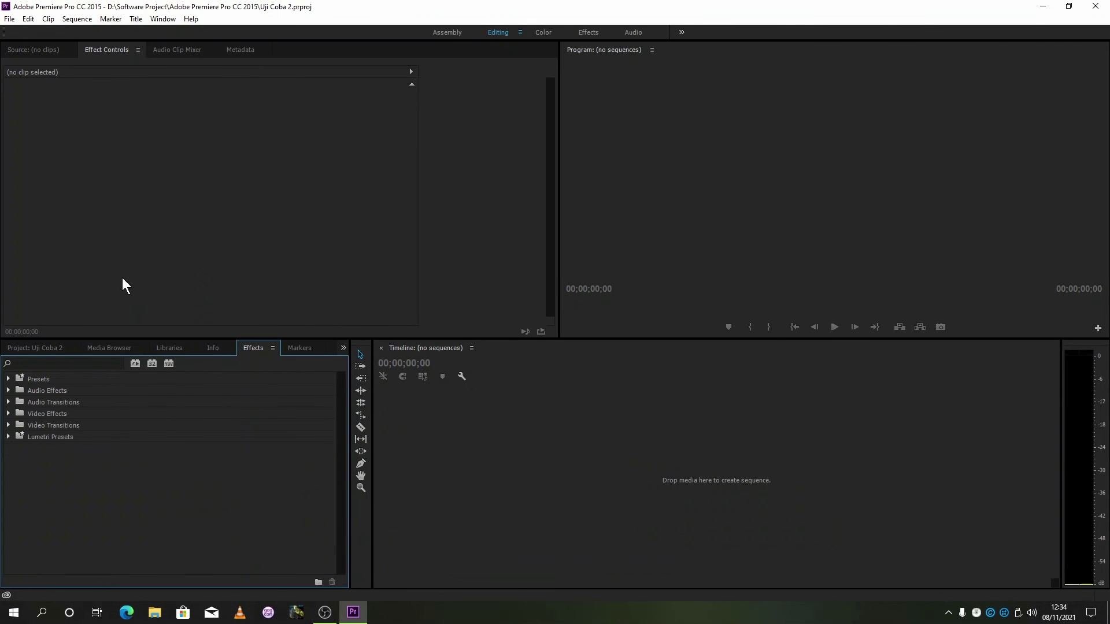
# Import Gambar Utama.png from the Tutorial Adobe Premiere Pro 1 folder and create a sequence from it in the timeline.
pyautogui.click(10, 19)
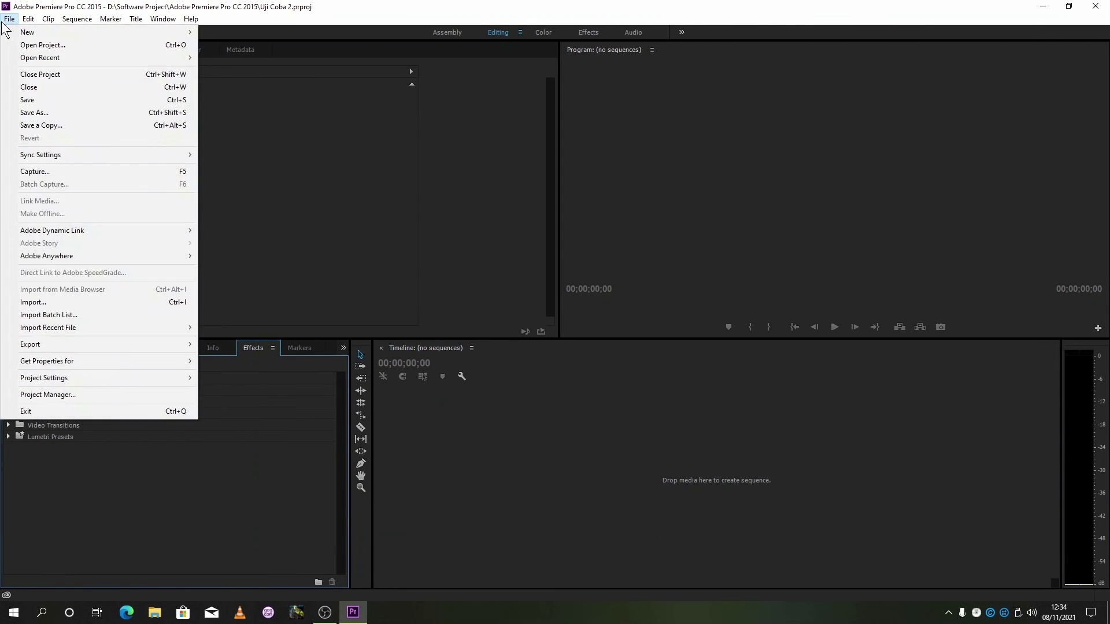
pyautogui.click(51, 302)
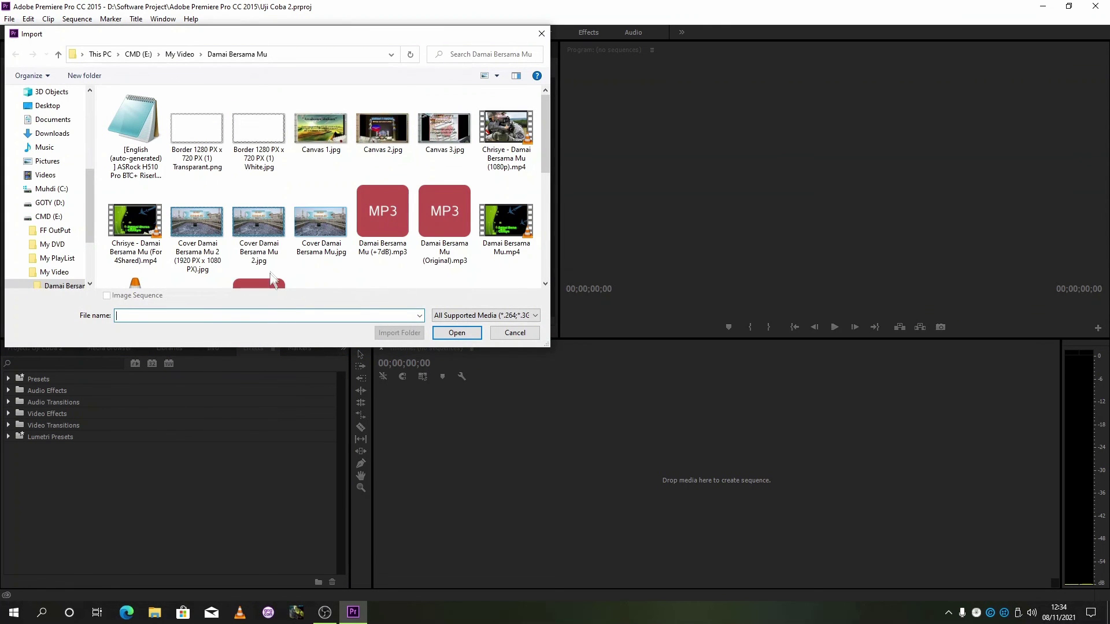
pyautogui.moveTo(546, 157)
pyautogui.mouseDown()
pyautogui.moveTo(536, 288)
pyautogui.moveTo(529, 152)
pyautogui.mouseUp()
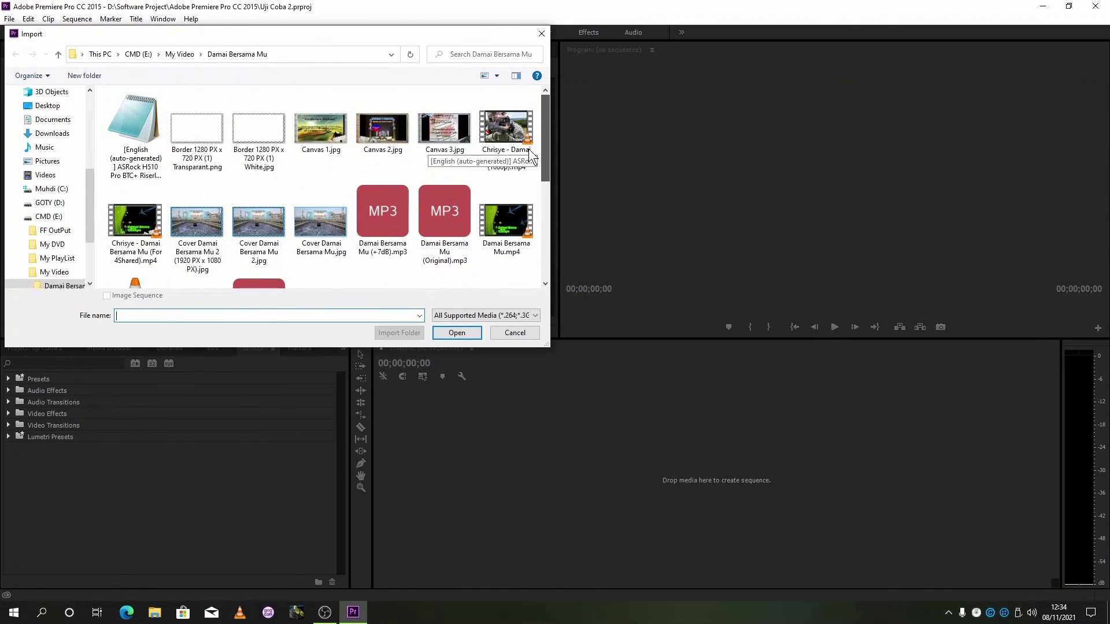
pyautogui.moveTo(88, 206); pyautogui.dragTo(88, 240)
pyautogui.click(75, 218)
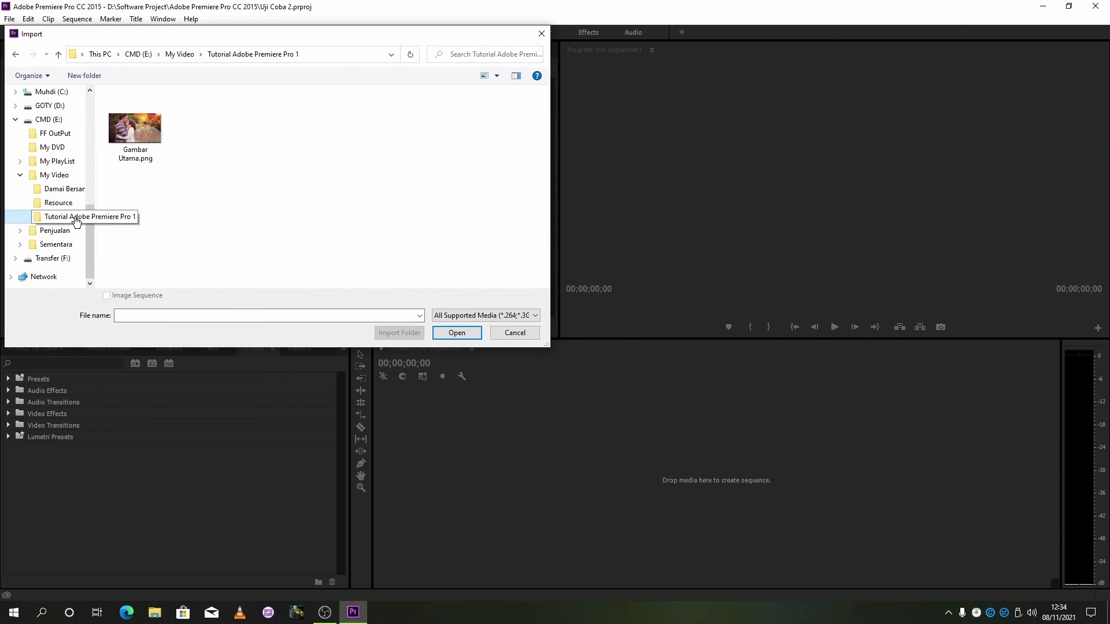
pyautogui.click(143, 138)
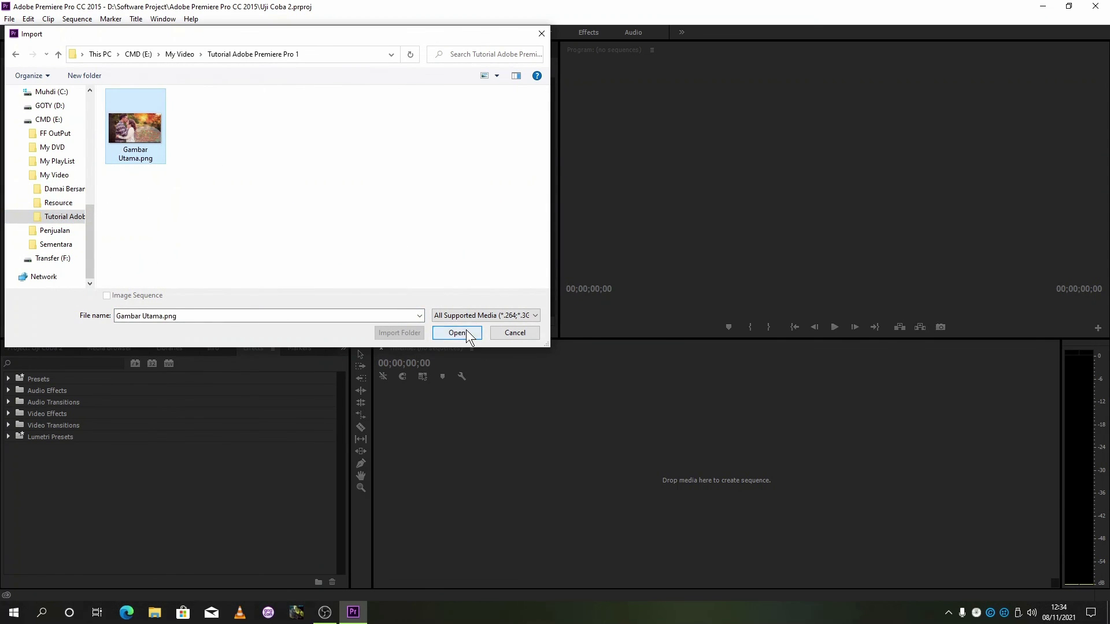
pyautogui.click(467, 333)
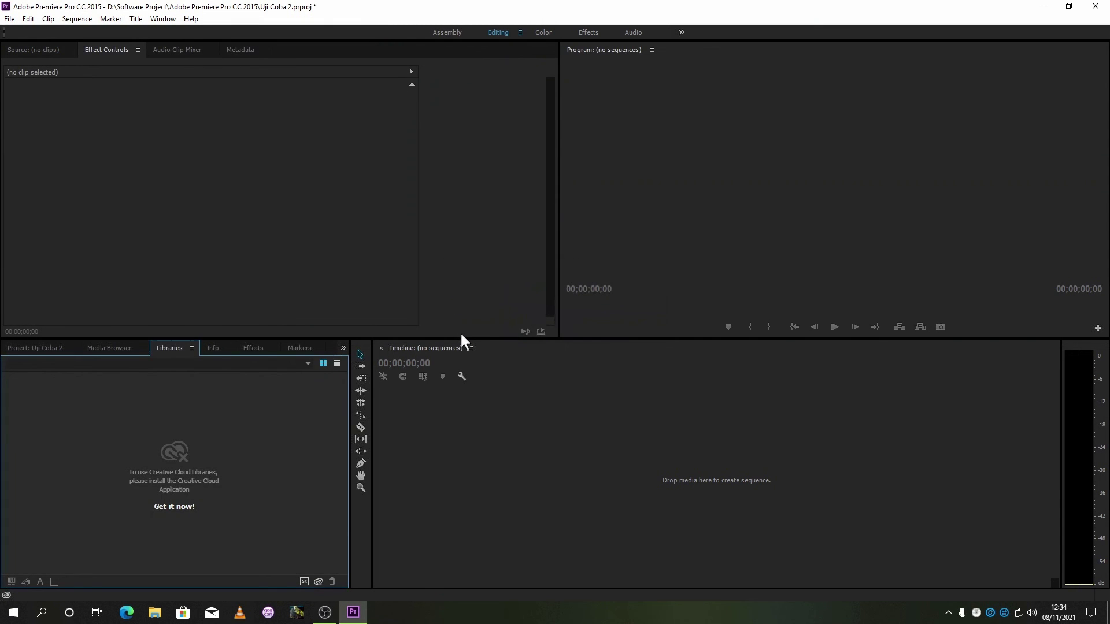
pyautogui.click(33, 353)
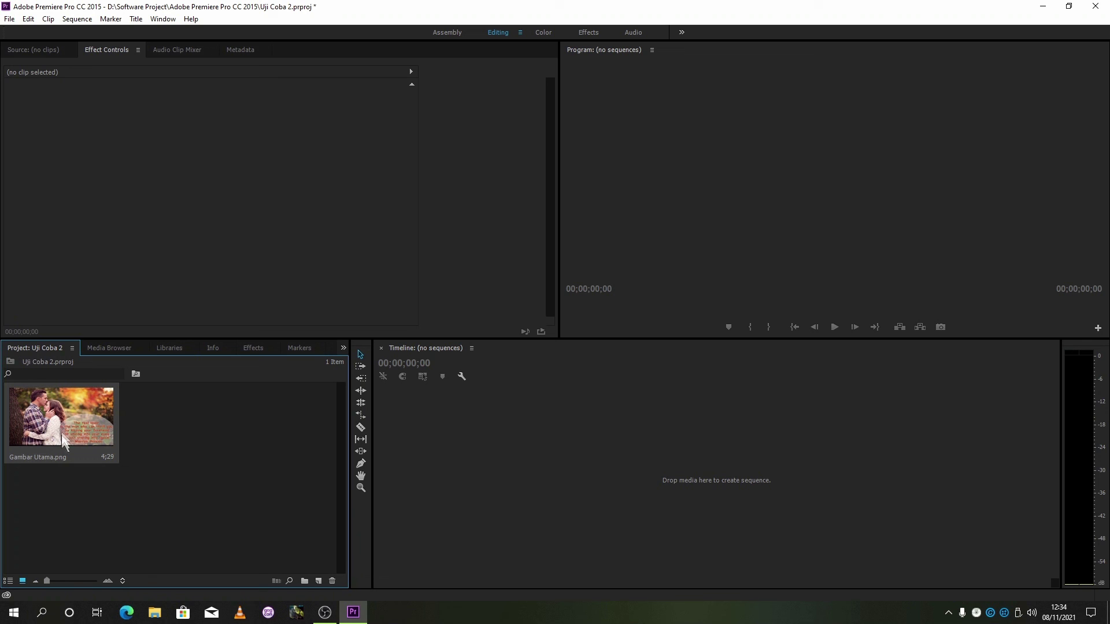
pyautogui.moveTo(62, 422); pyautogui.dragTo(541, 451)
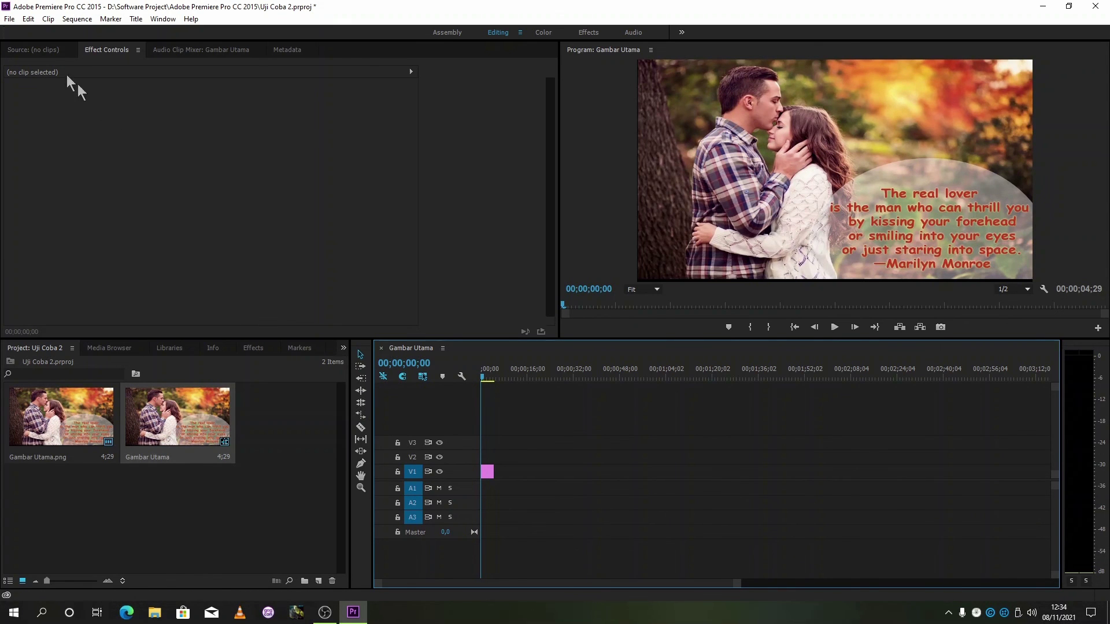
# Add one video track after Video 3 with 0 audio tracks, and copy the Gambar Utama.png clip from V1 onto V2, V3 and V4.
pyautogui.click(32, 21)
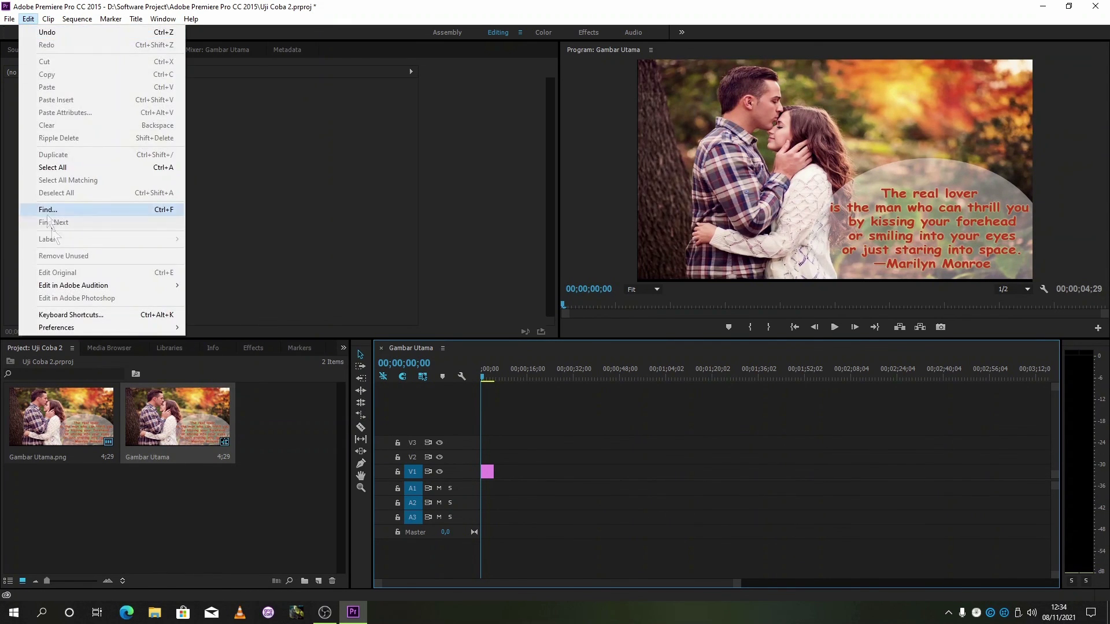
pyautogui.moveTo(77, 19)
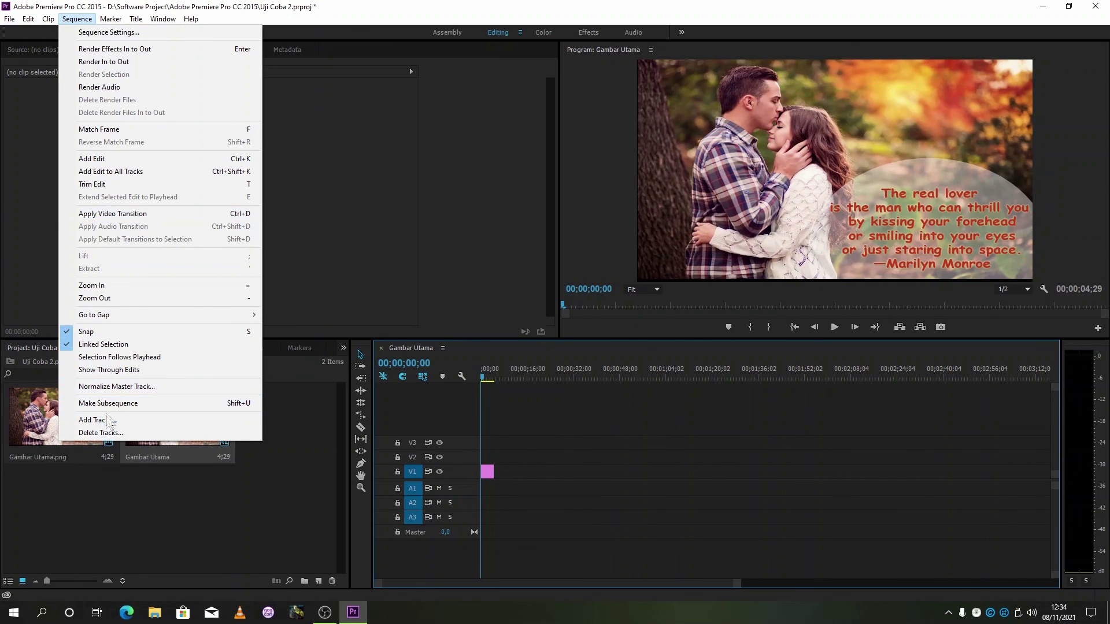
pyautogui.click(106, 418)
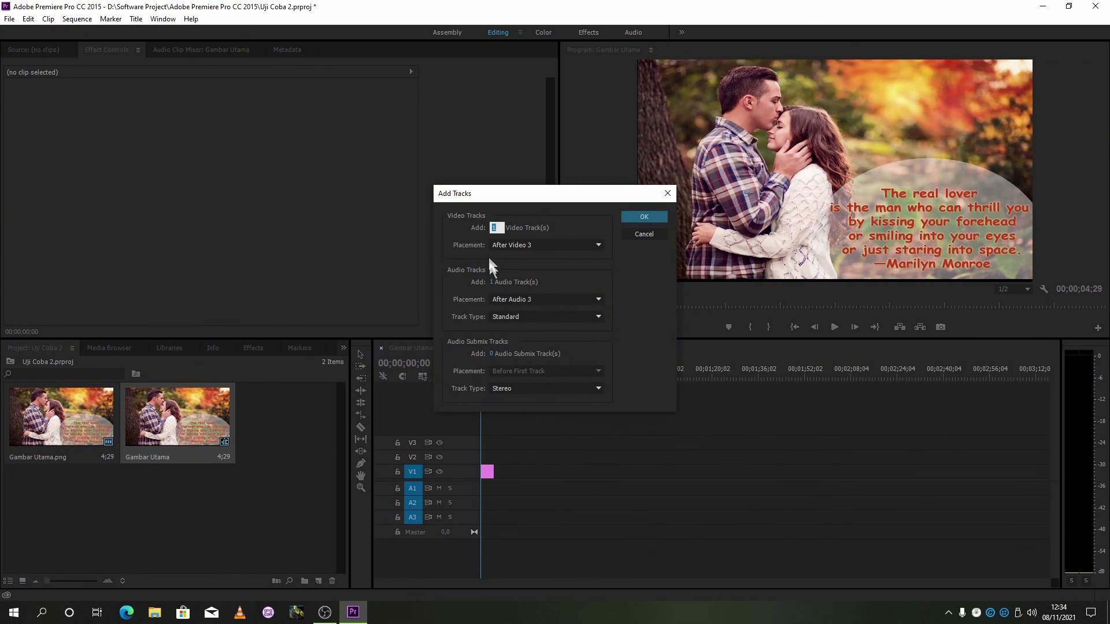
pyautogui.click(491, 280)
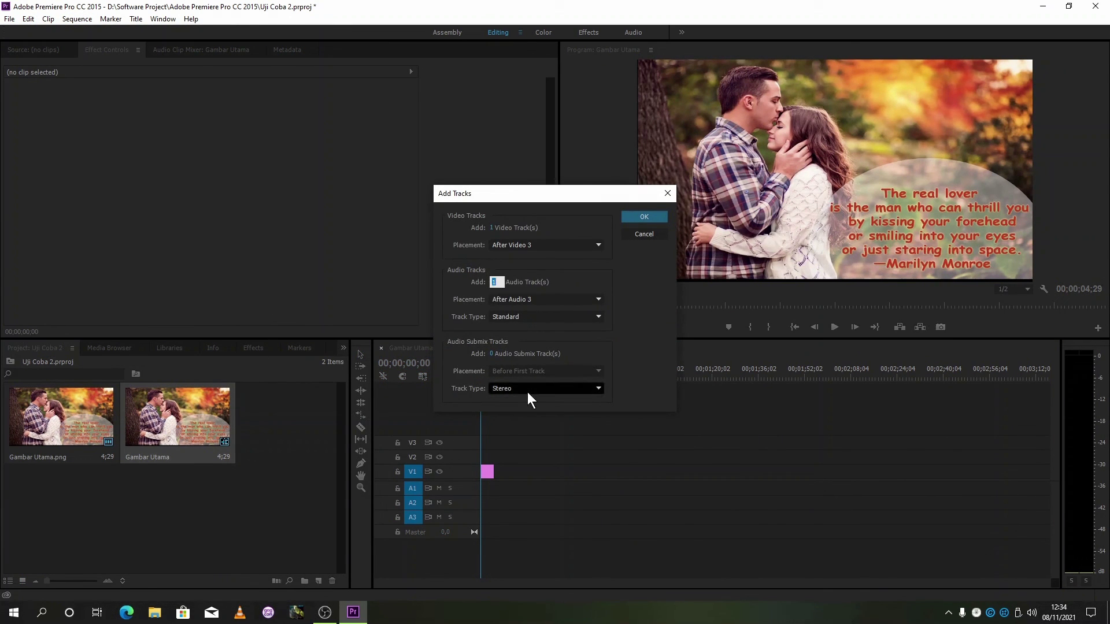
pyautogui.press('BackSpace')
pyautogui.write('0')
pyautogui.click(650, 214)
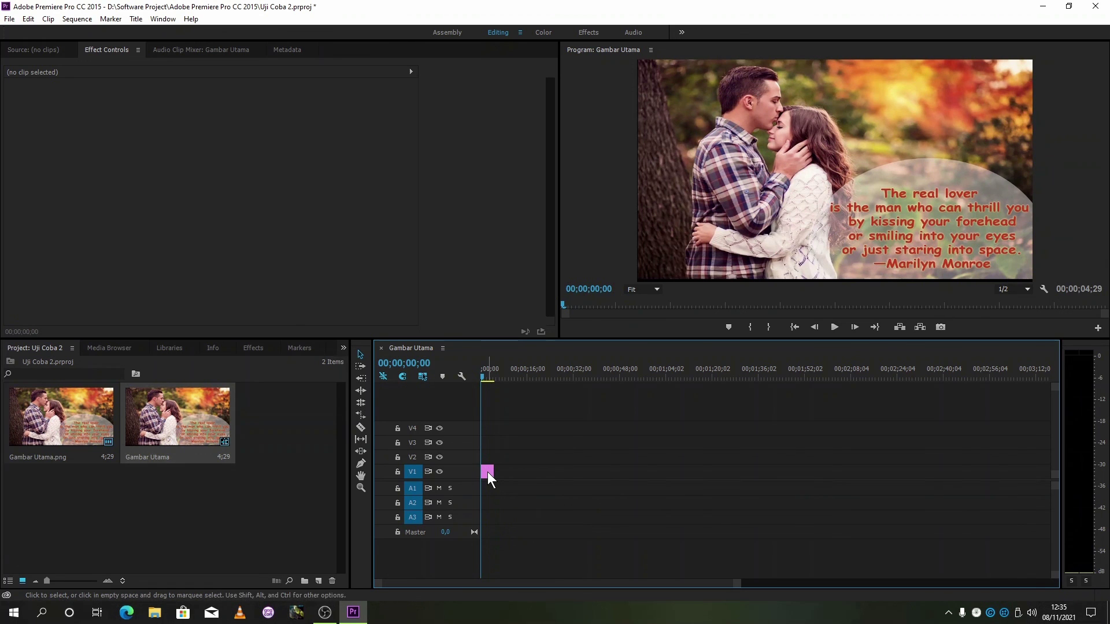
pyautogui.moveTo(487, 472); pyautogui.dragTo(488, 443)
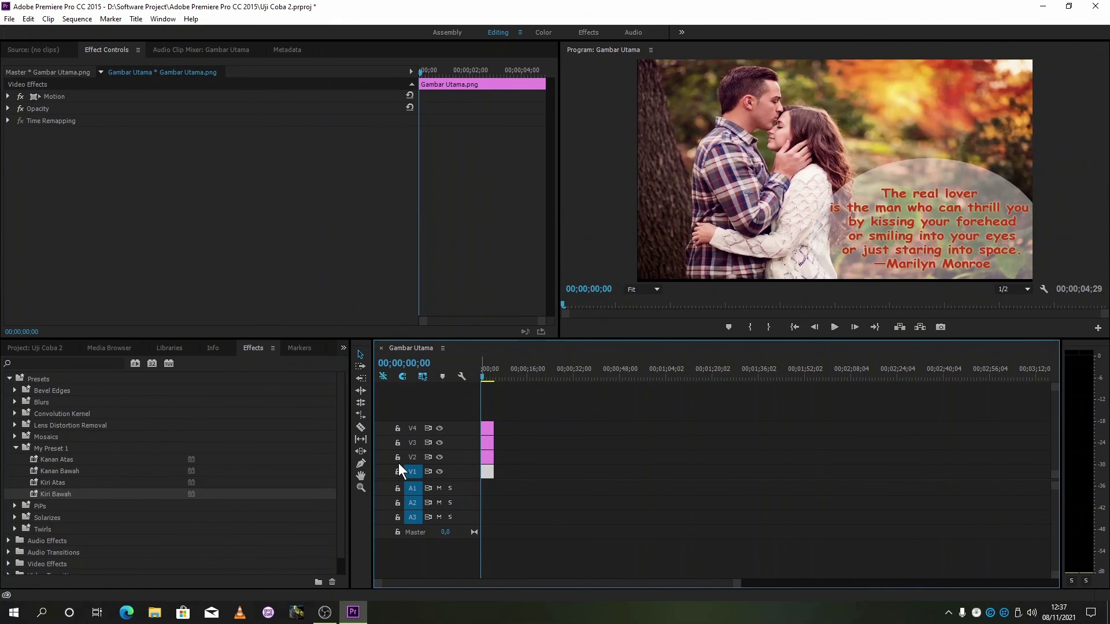
# Lock tracks V2, V3 and V4, and apply the Kanan Atas preset from My Preset 1 to the clip on V1.
pyautogui.click(397, 456)
pyautogui.click(397, 443)
pyautogui.click(397, 428)
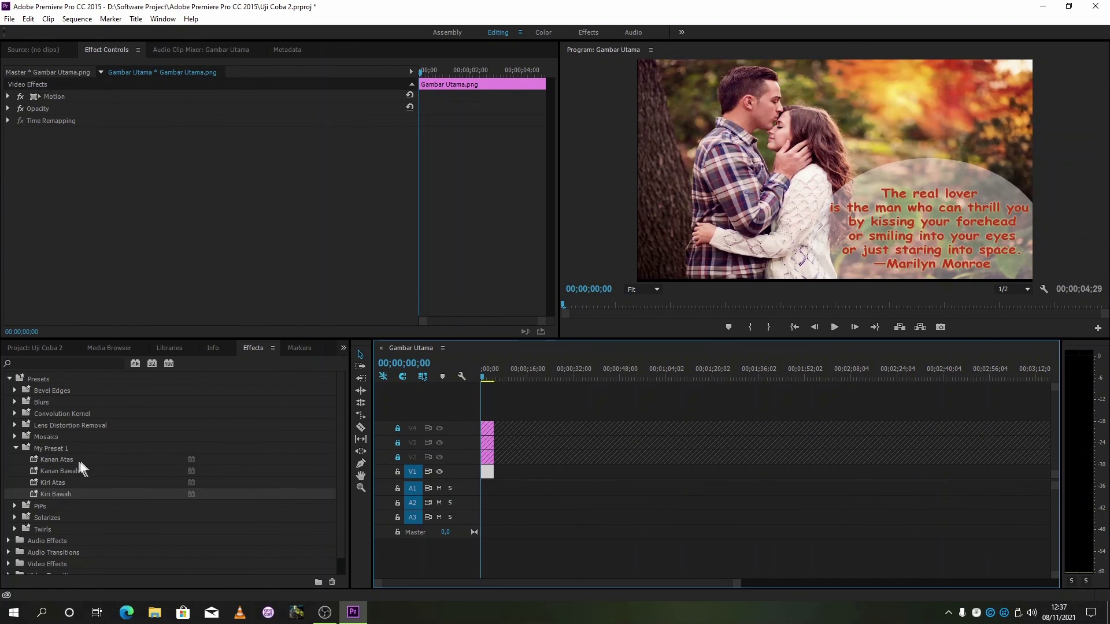
pyautogui.moveTo(60, 458); pyautogui.dragTo(489, 474)
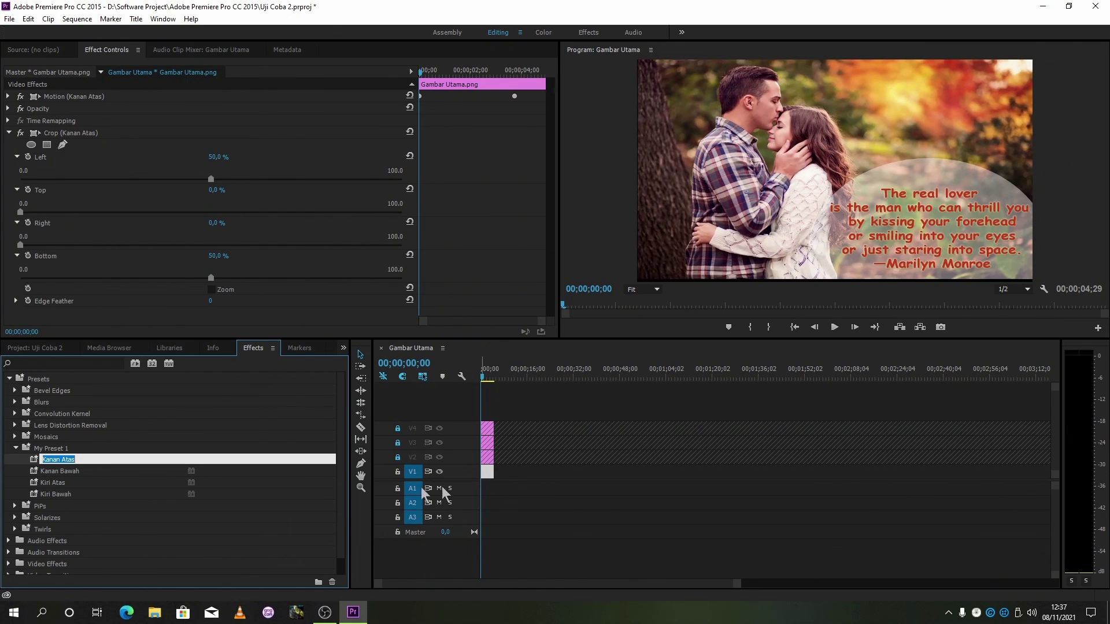
# Lock V1, unlock V2, and apply the Kanan Bawah preset to the clip on V2.
pyautogui.click(398, 472)
pyautogui.click(397, 458)
pyautogui.moveTo(73, 475); pyautogui.dragTo(492, 461)
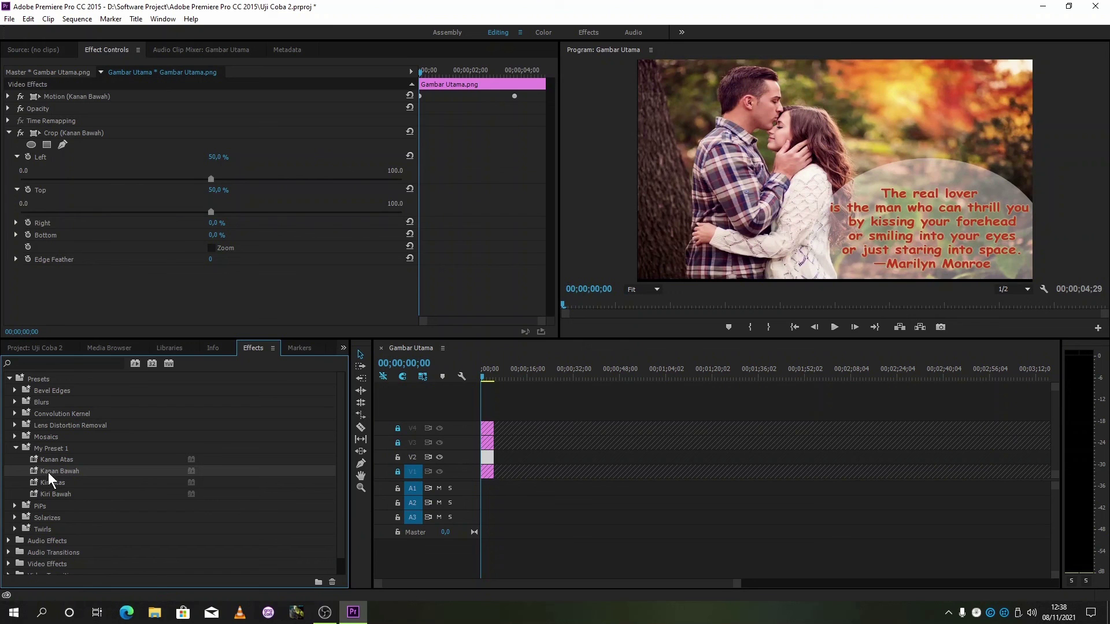
# Lock V2, unlock V3, and apply the Kiri Atas preset to the clip on V3.
pyautogui.click(398, 458)
pyautogui.click(397, 443)
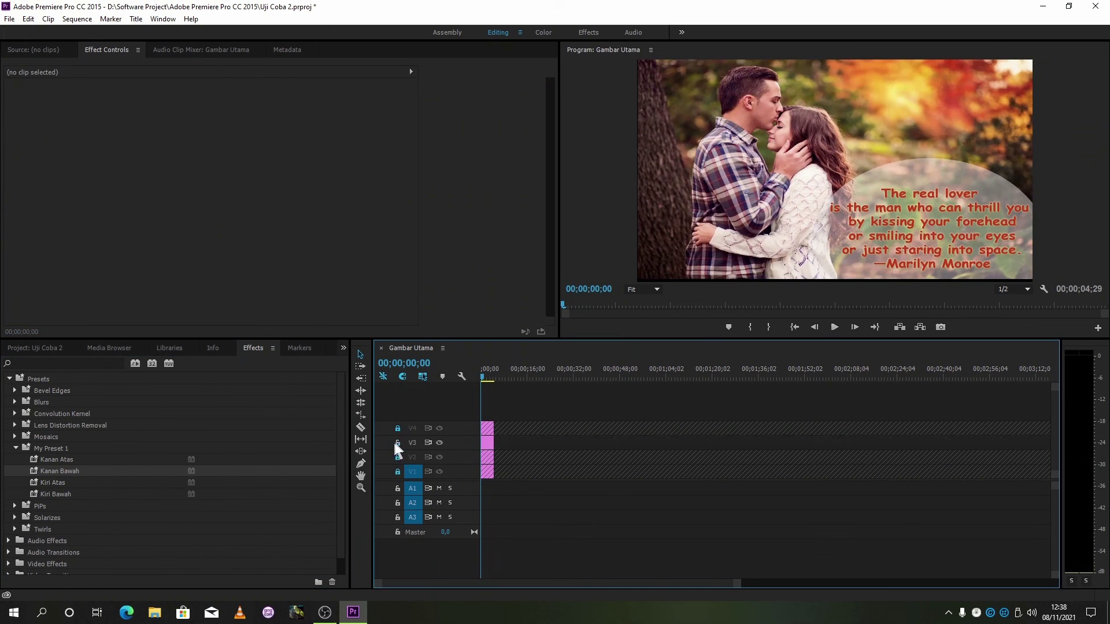
pyautogui.moveTo(53, 483)
pyautogui.mouseDown()
pyautogui.moveTo(264, 520)
pyautogui.moveTo(471, 465)
pyautogui.moveTo(489, 444)
pyautogui.mouseUp()
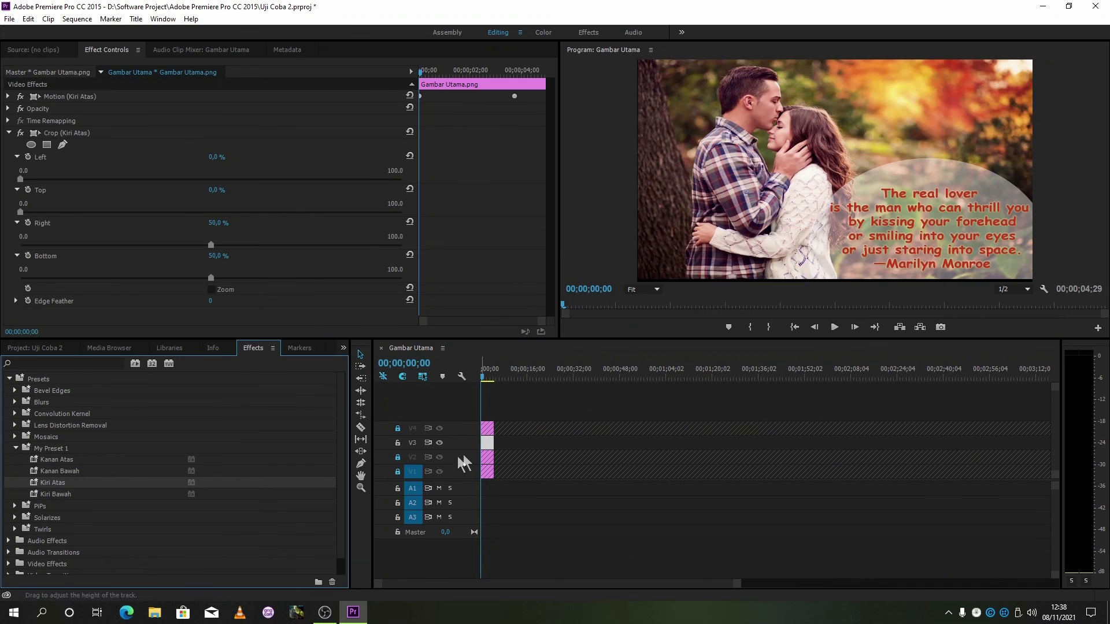
# With V4 as the only unlocked track, apply the Kiri Bawah preset to its clip and lock V4 again.
pyautogui.click(398, 442)
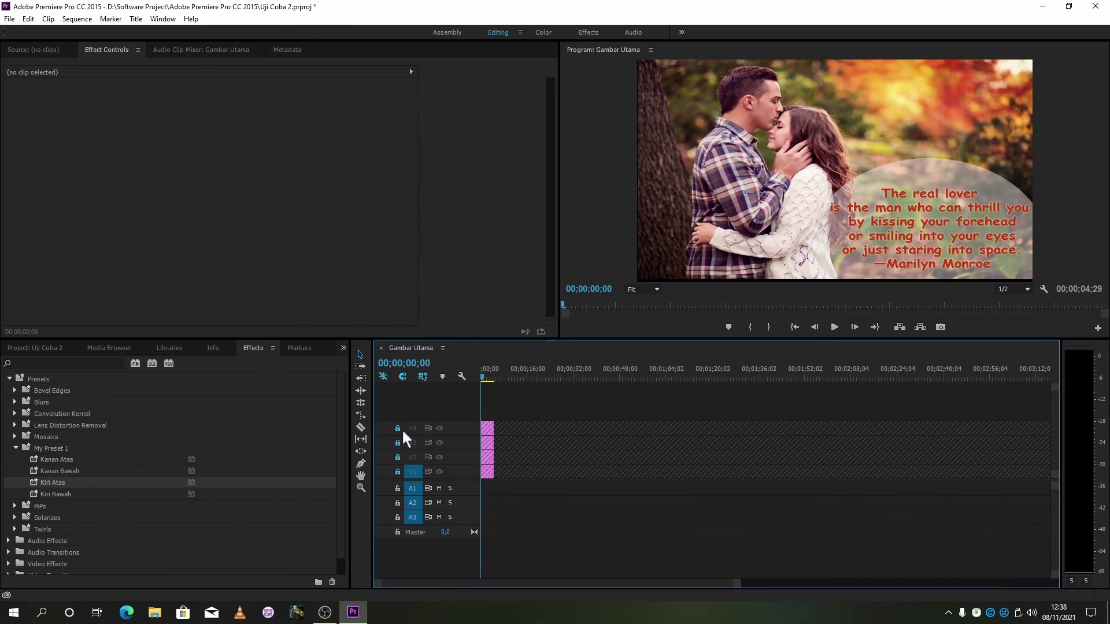
pyautogui.click(398, 428)
pyautogui.moveTo(62, 497); pyautogui.dragTo(489, 428)
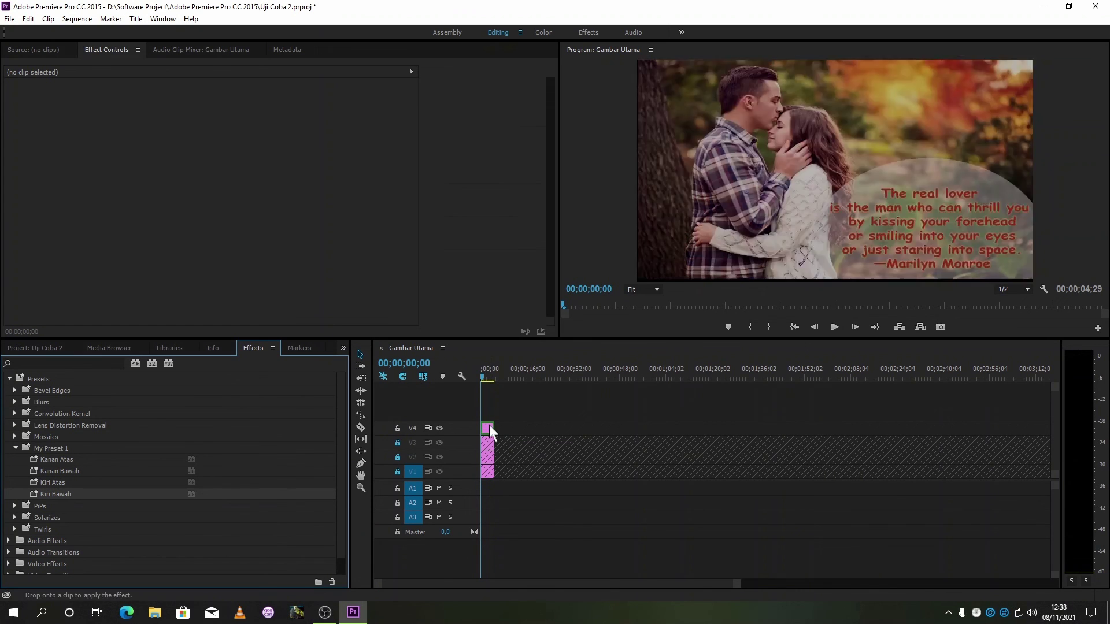
pyautogui.click(398, 428)
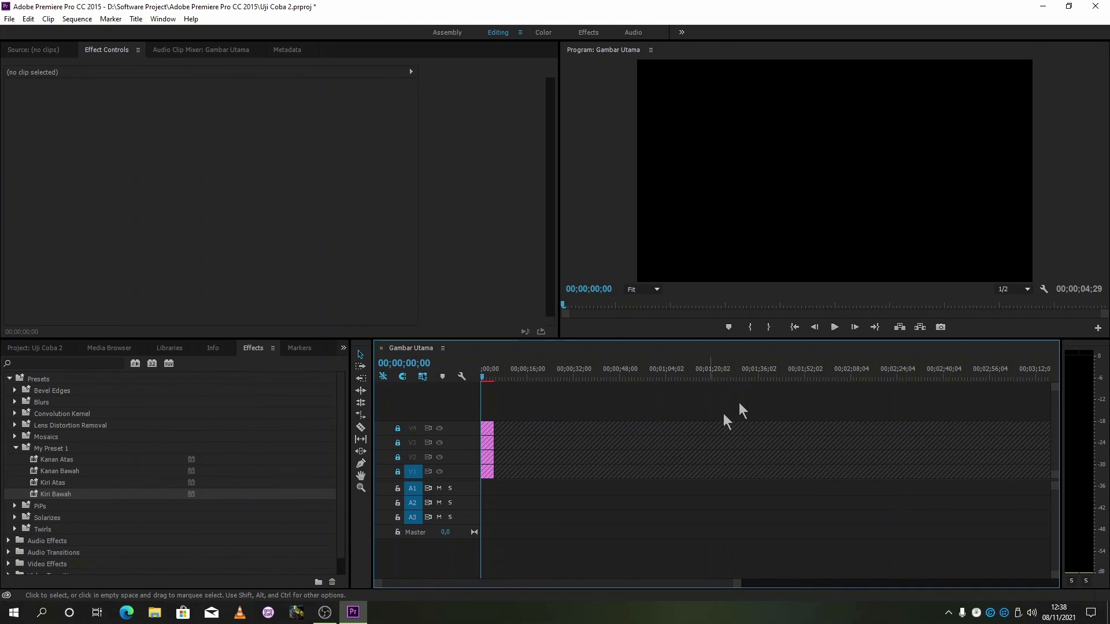
# Play the Gambar Utama sequence three times from 00;00;00;00 to review the combined preset effect.
pyautogui.click(834, 328)
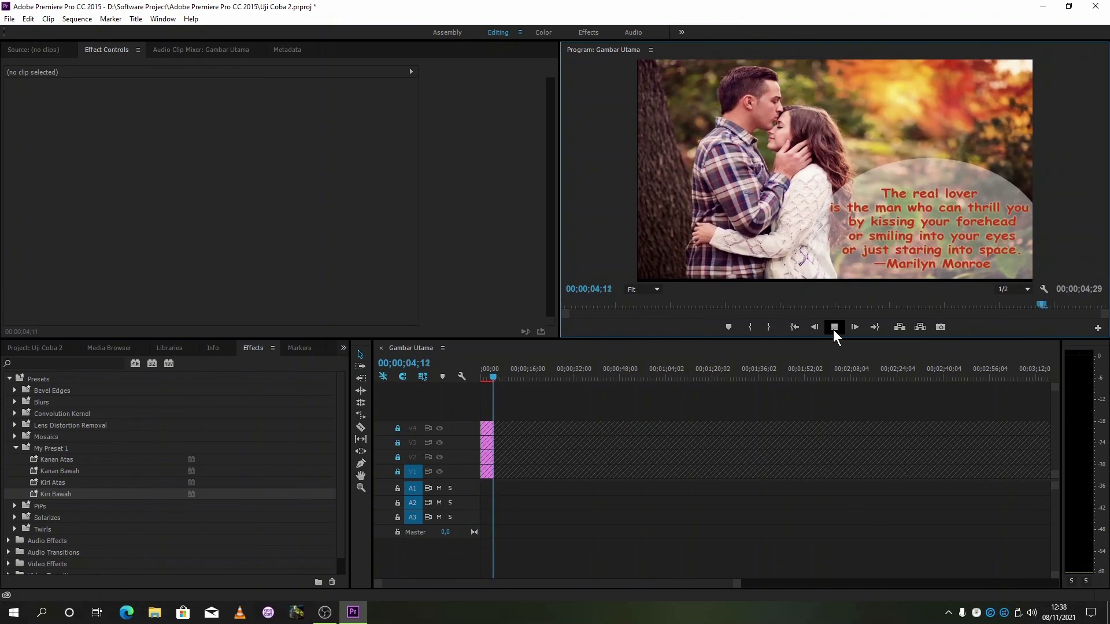
pyautogui.click(481, 377)
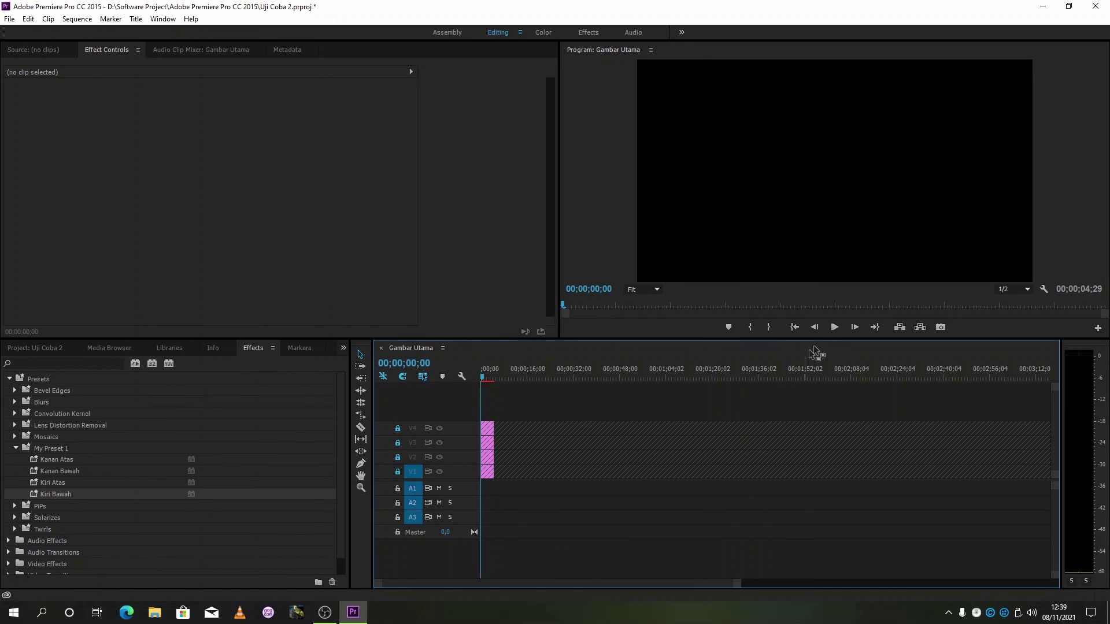
pyautogui.click(833, 327)
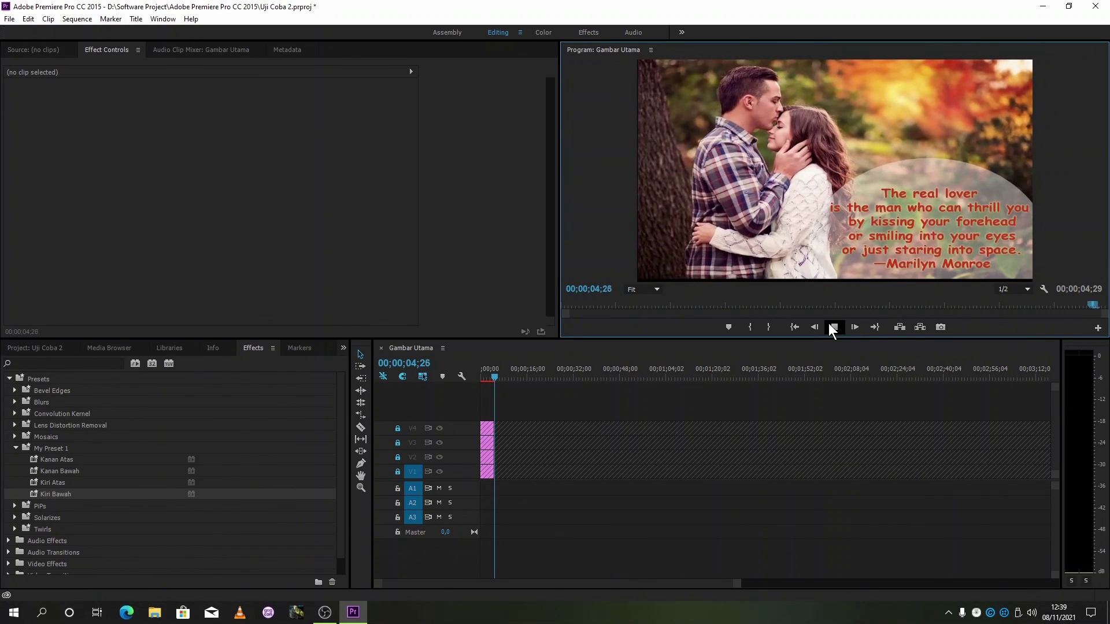
pyautogui.moveTo(492, 376); pyautogui.dragTo(466, 377)
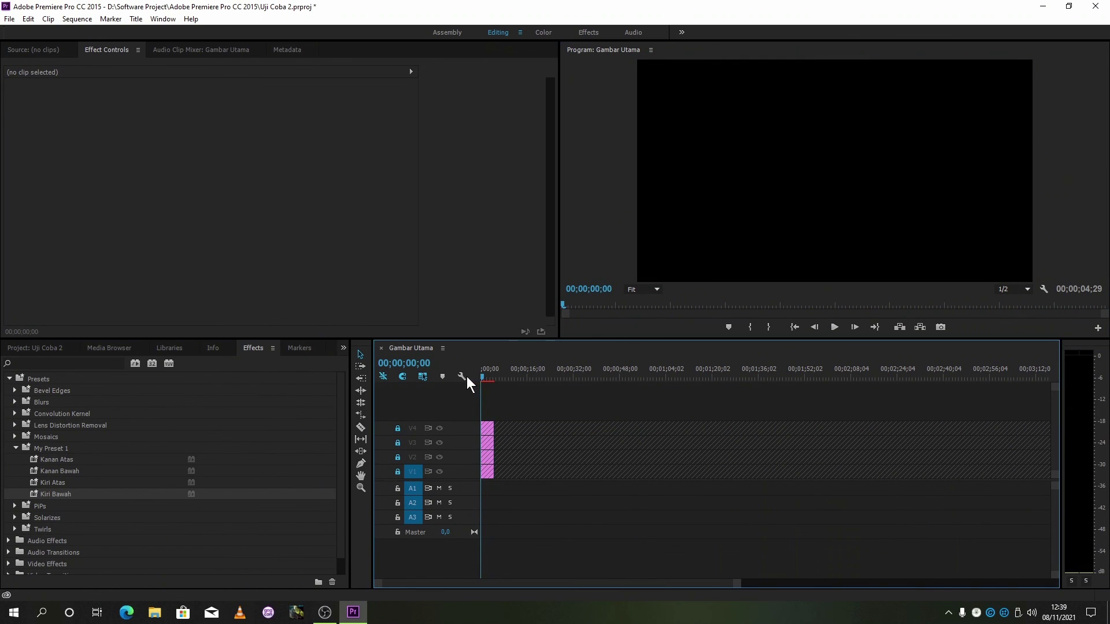
pyautogui.click(828, 328)
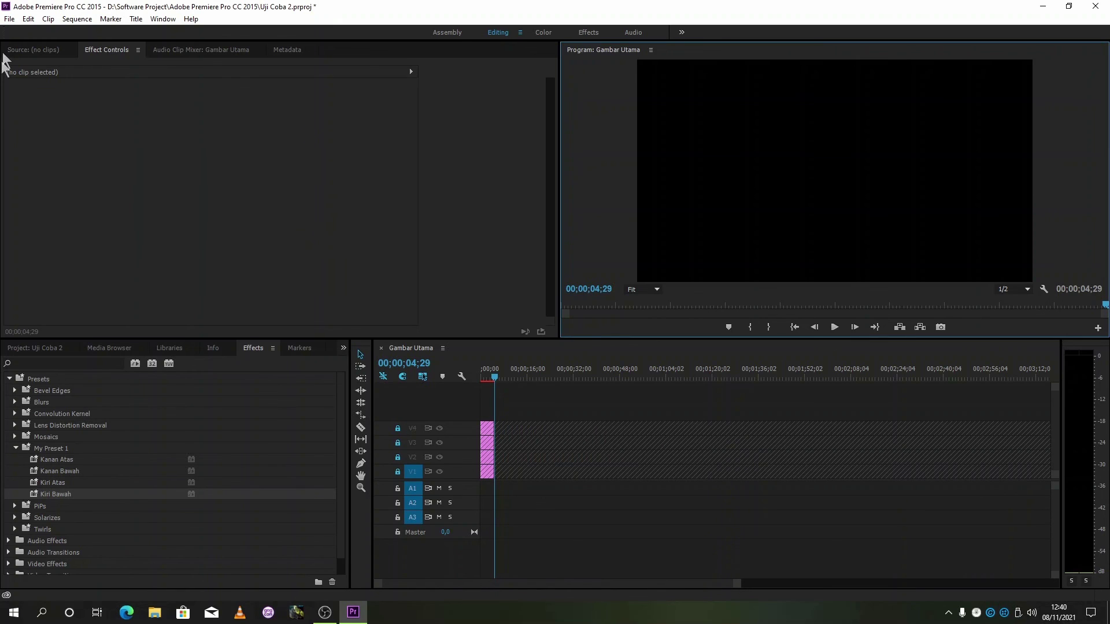
# Exit the program, saving the changes to Uji Coba 2.prproj.
pyautogui.click(9, 19)
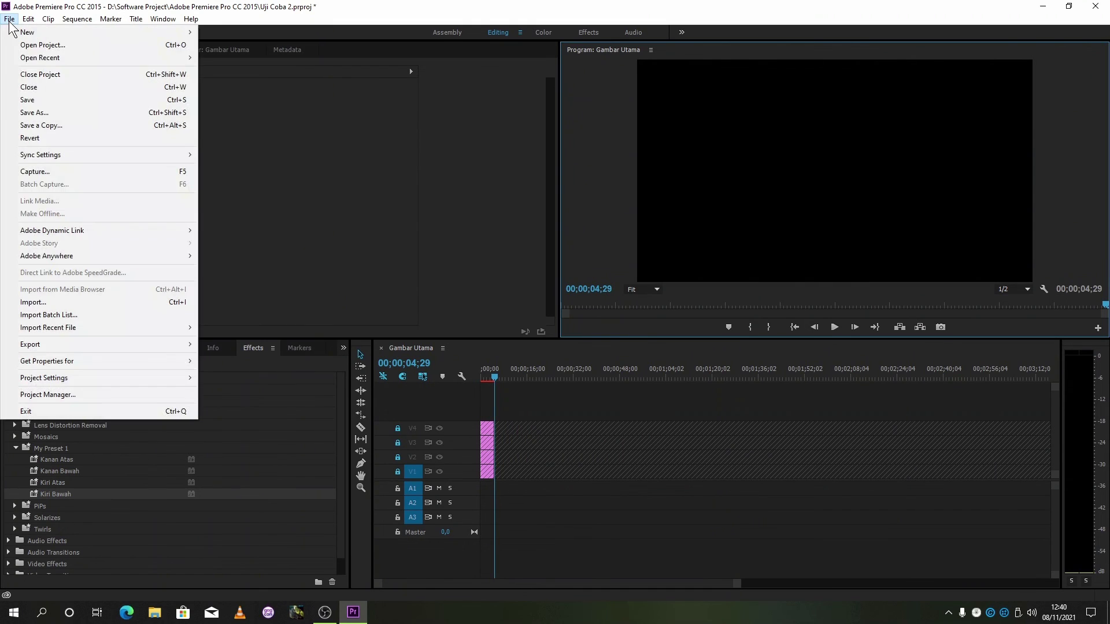
pyautogui.click(57, 411)
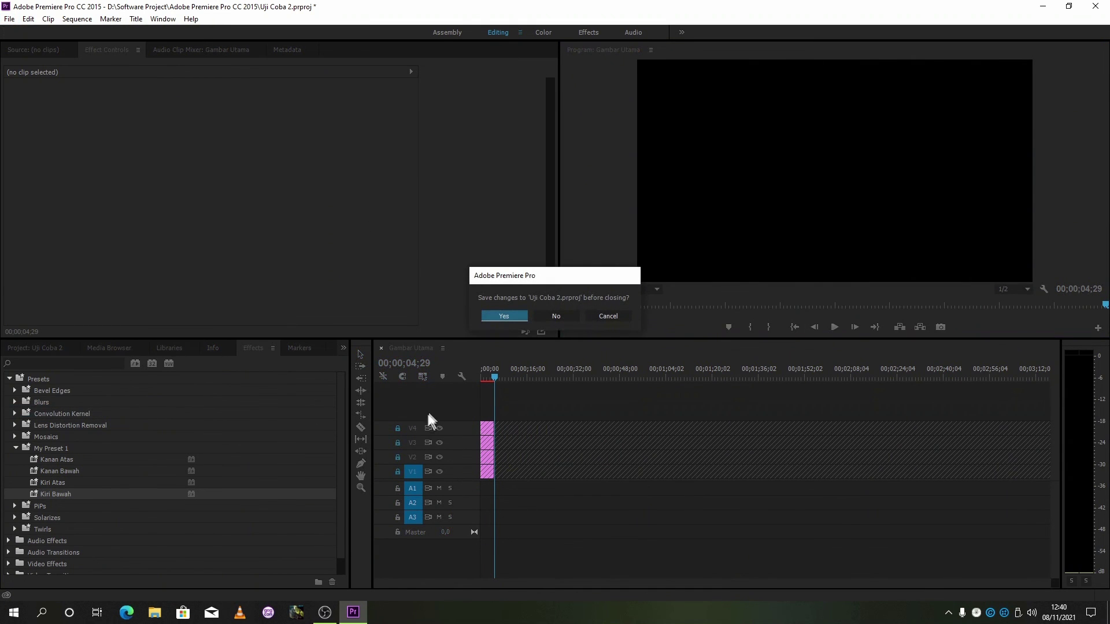
pyautogui.click(495, 314)
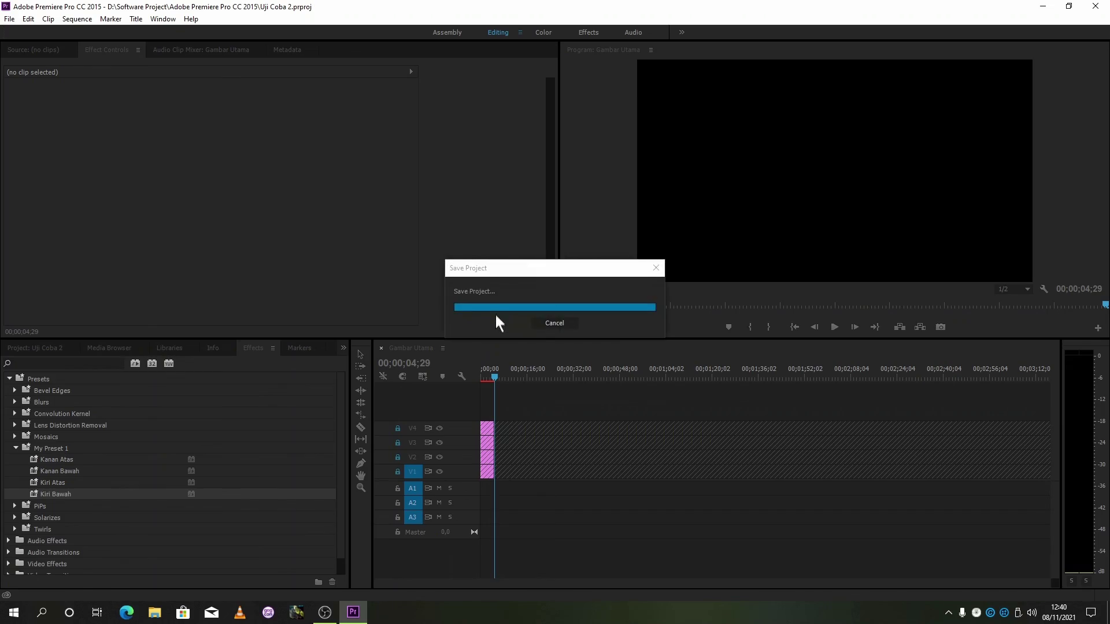